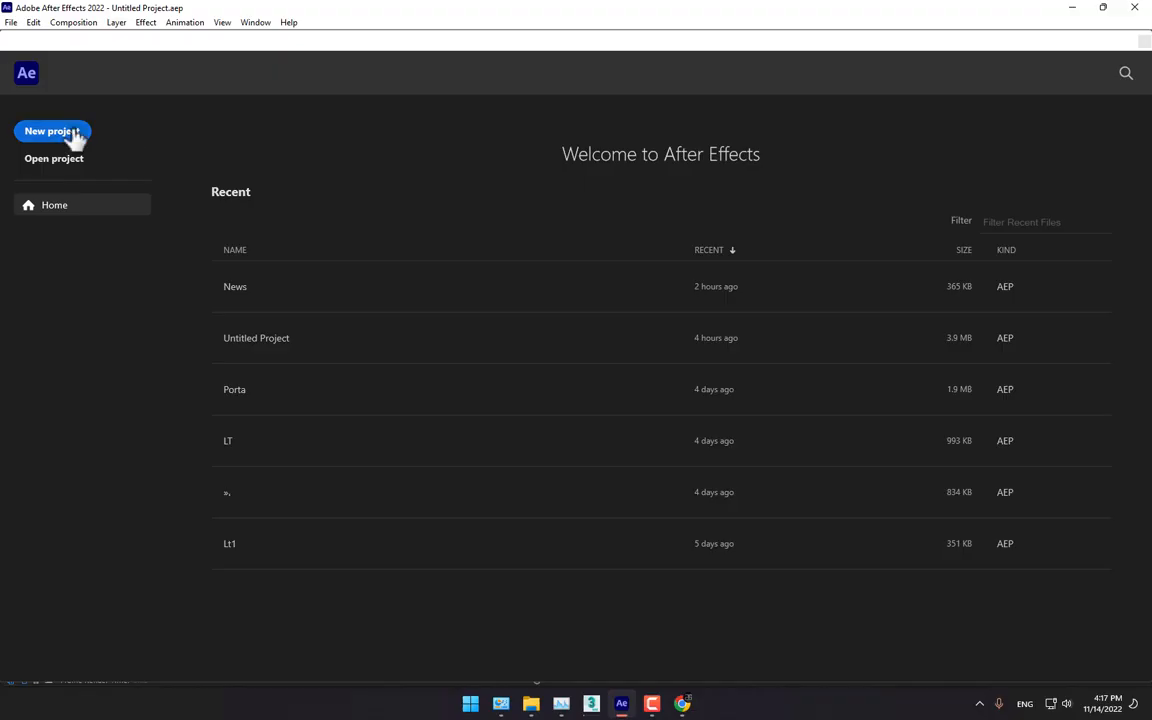
Step: Start a new project and create a composition named "Charachter Particles" with the HDV/HDTV 720 29.97 preset and a 0;00;10;00 duration
{"action": "left_click", "coordinate": [72, 137]}
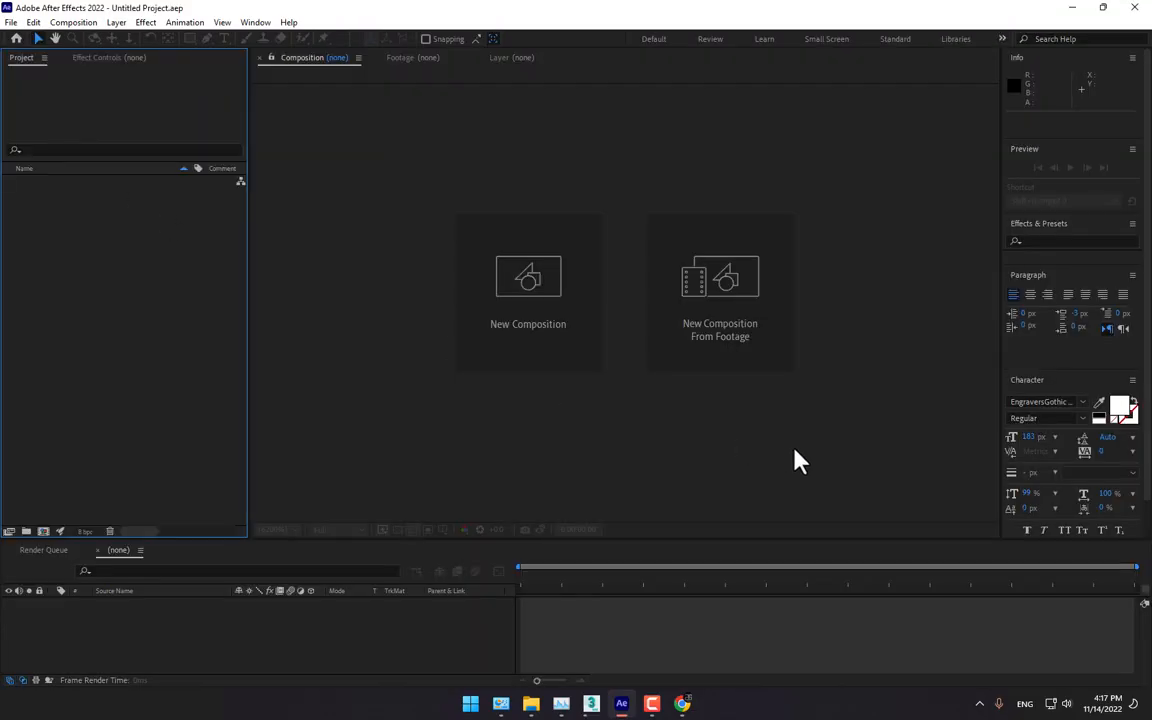
{"action": "left_click", "coordinate": [532, 303]}
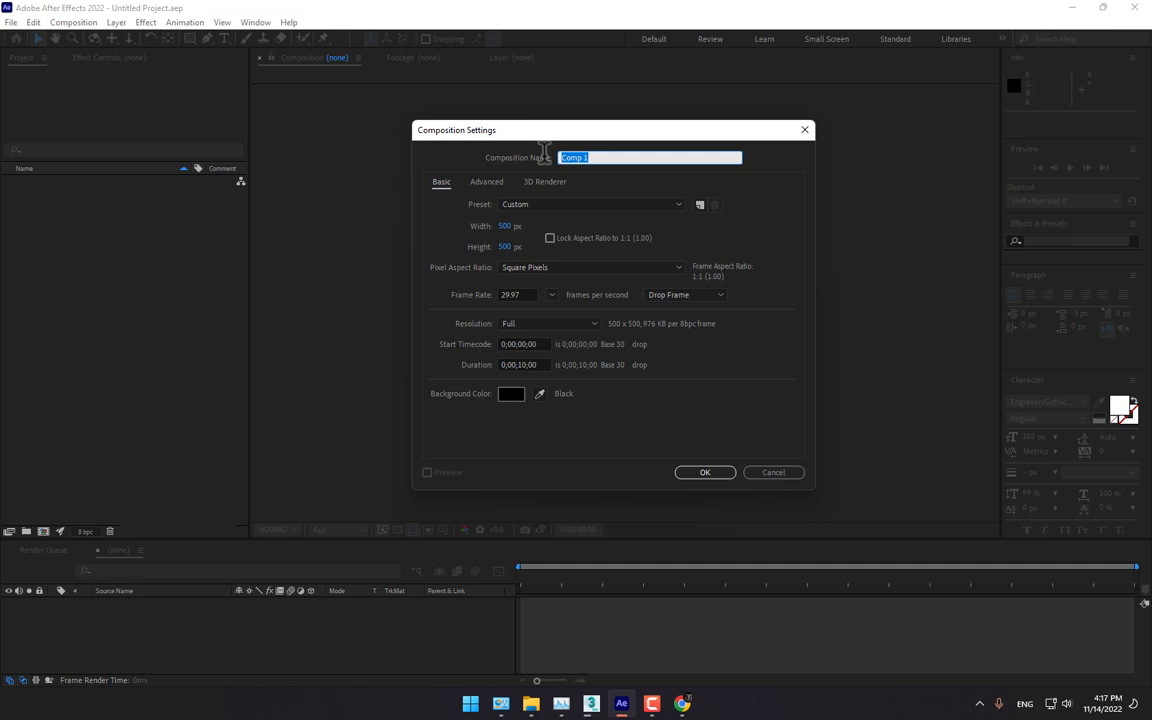
{"action": "type", "text": "Charachter Particles"}
{"action": "left_click", "coordinate": [548, 205]}
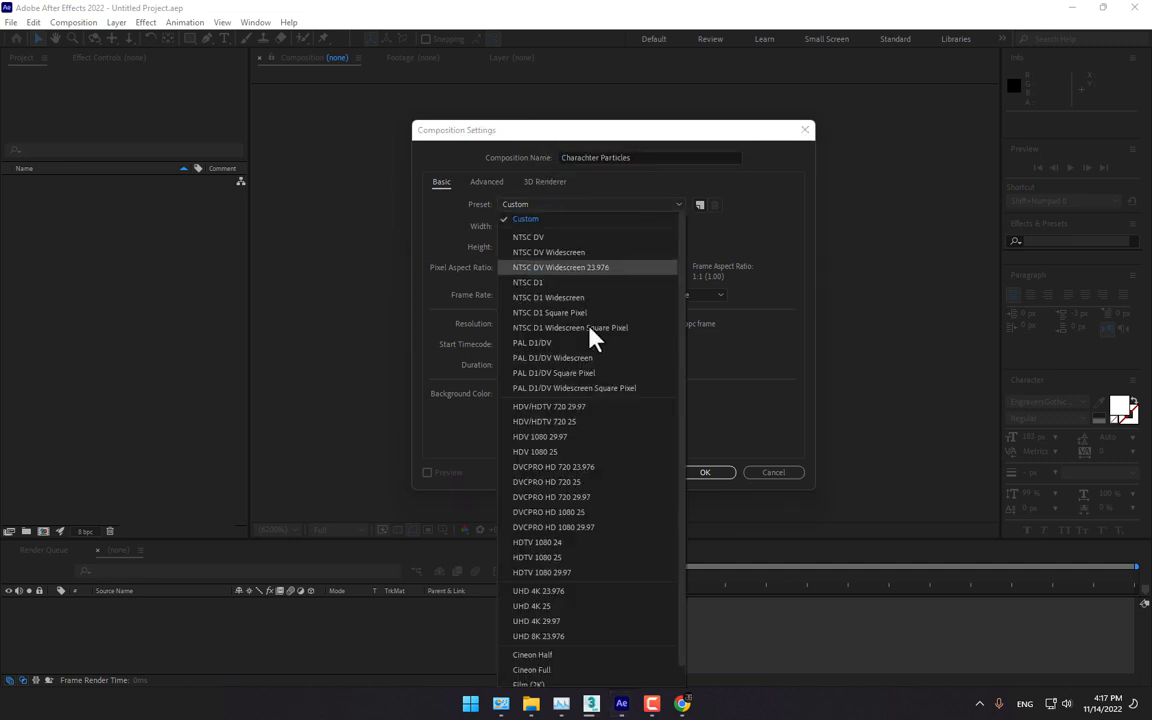
{"action": "left_click", "coordinate": [569, 408]}
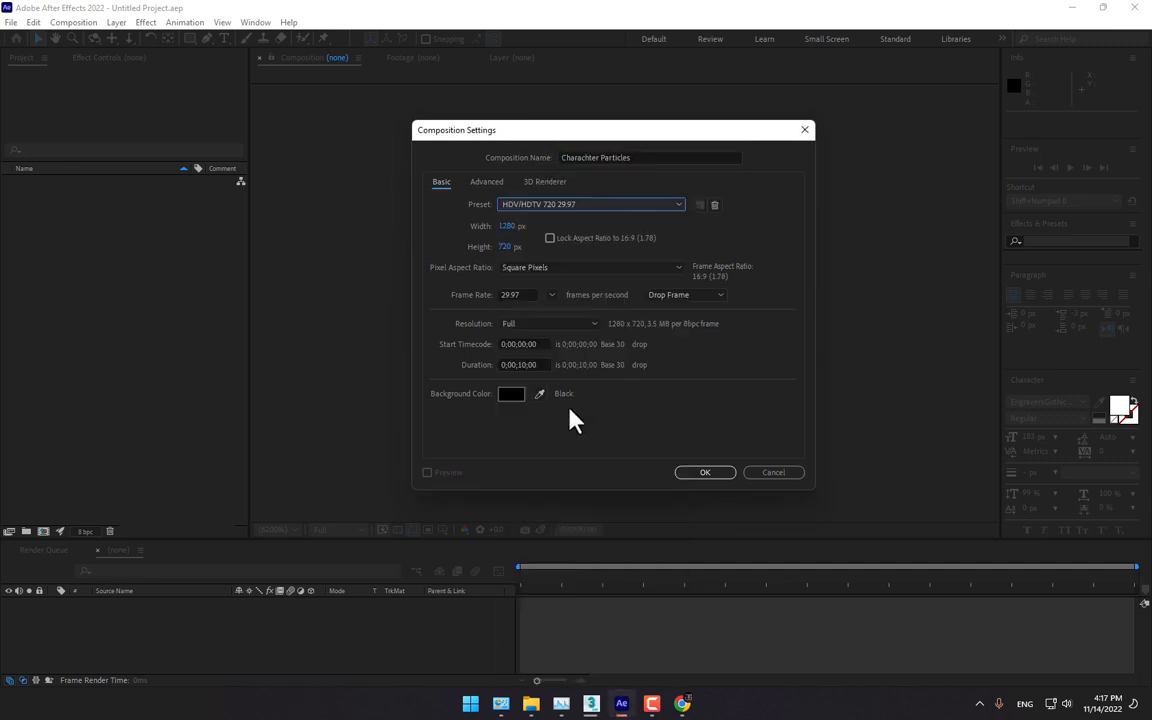
{"action": "left_click", "coordinate": [525, 364]}
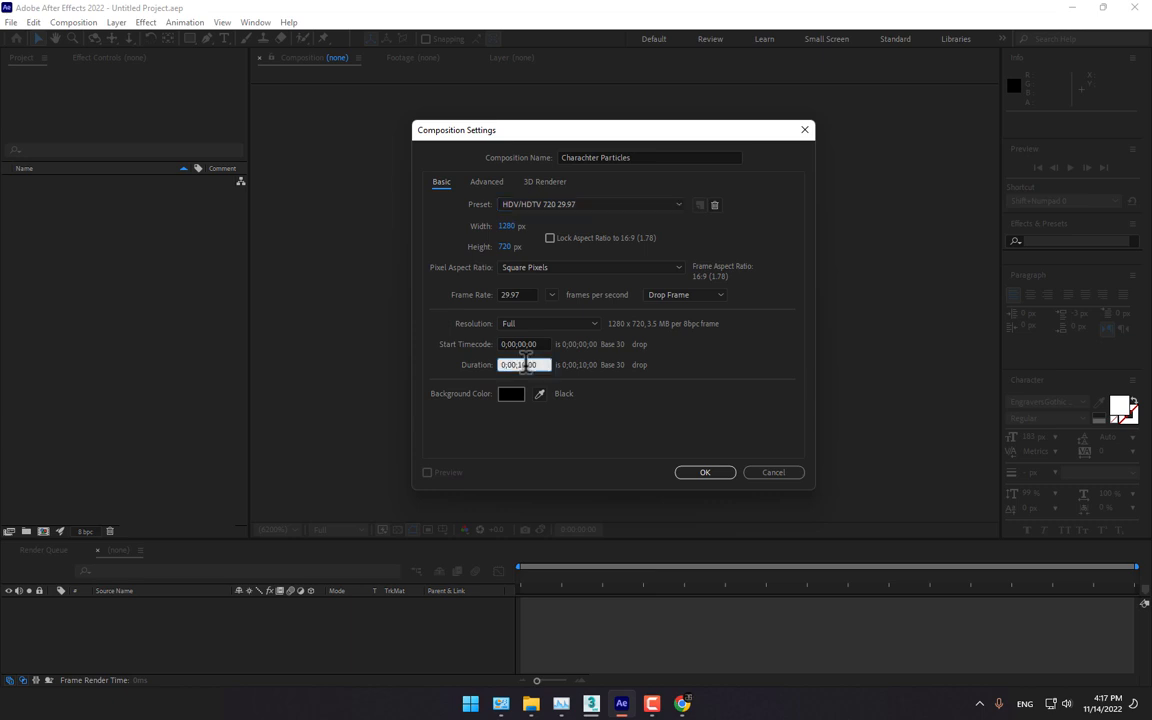
{"action": "left_click", "coordinate": [721, 476]}
{"action": "left_click", "coordinate": [275, 529]}
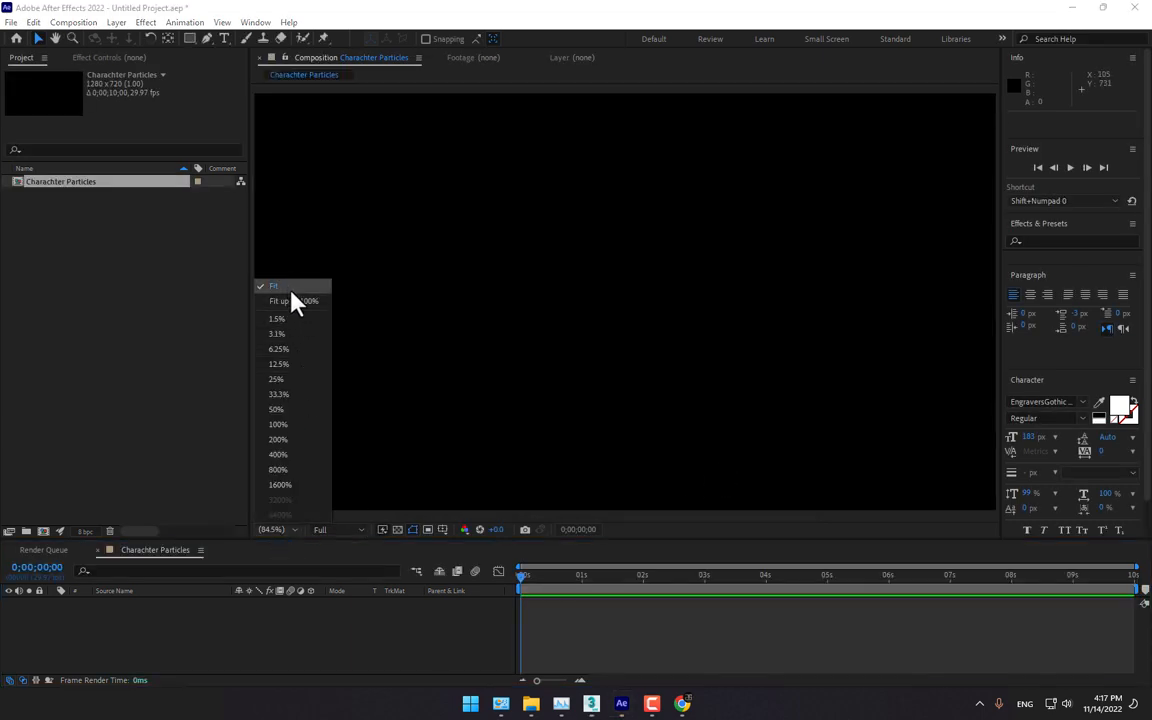
{"action": "left_click", "coordinate": [290, 294]}
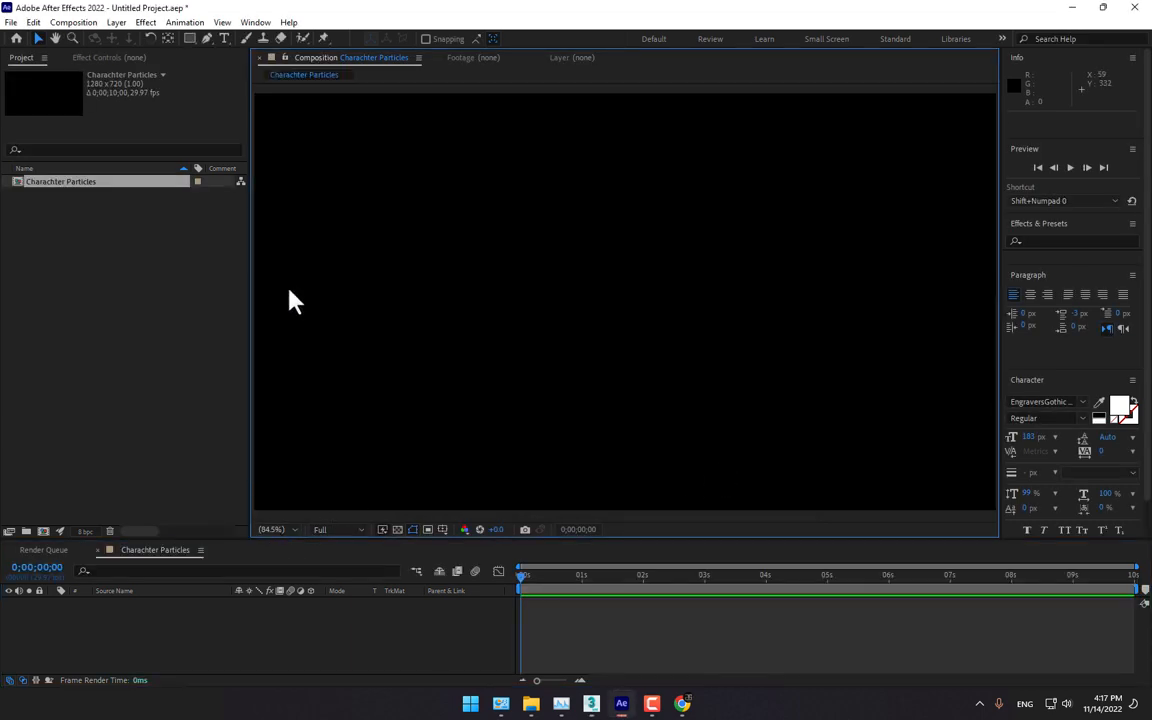
Step: Import Your Choice.mp4 from the Video folder in Downloads and place it in the Charachter Particles composition
{"action": "double_click", "coordinate": [182, 333]}
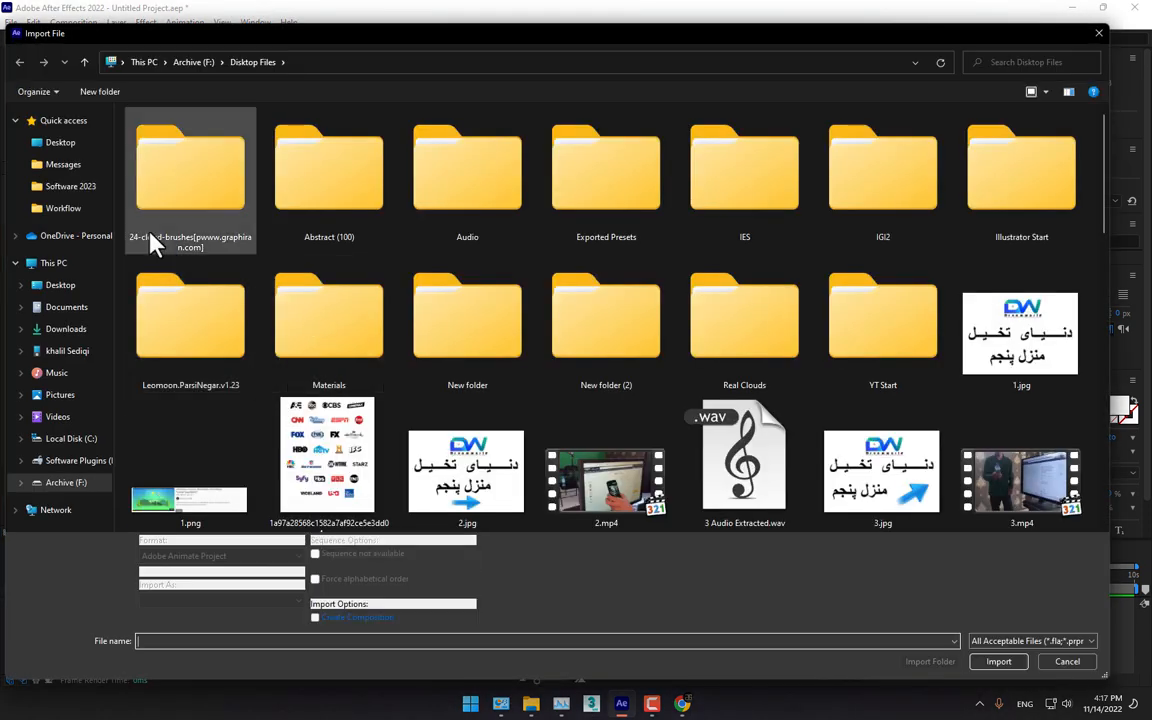
{"action": "left_click", "coordinate": [62, 286]}
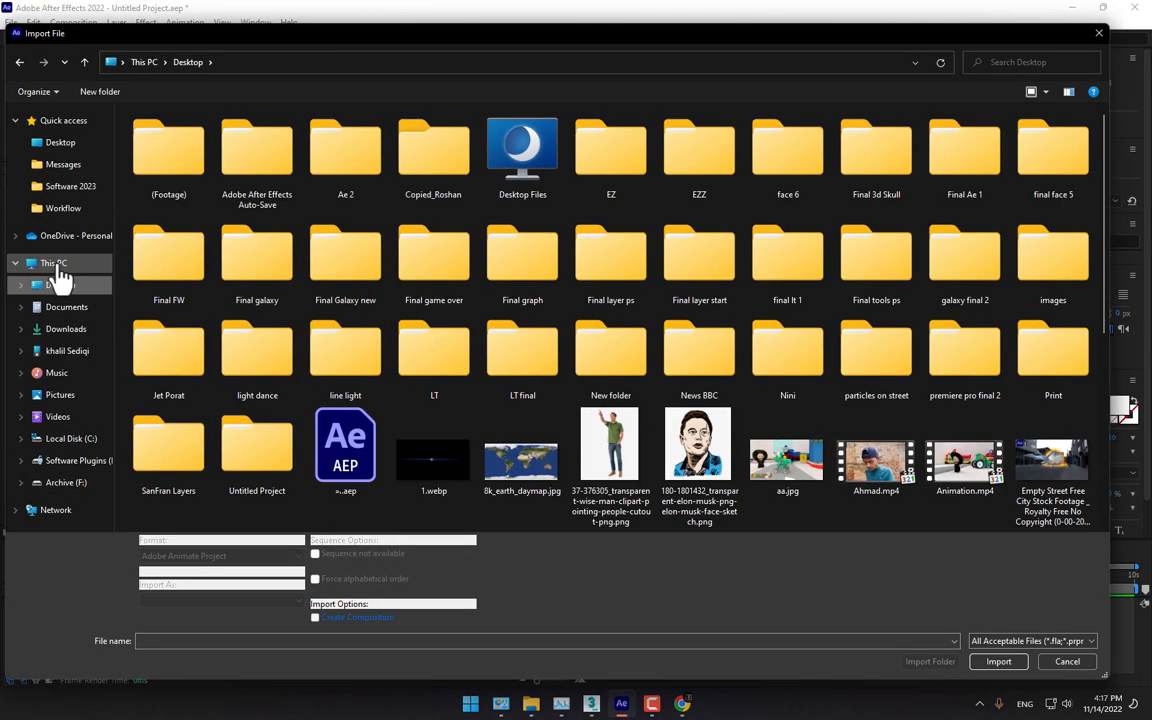
{"action": "left_click", "coordinate": [104, 331]}
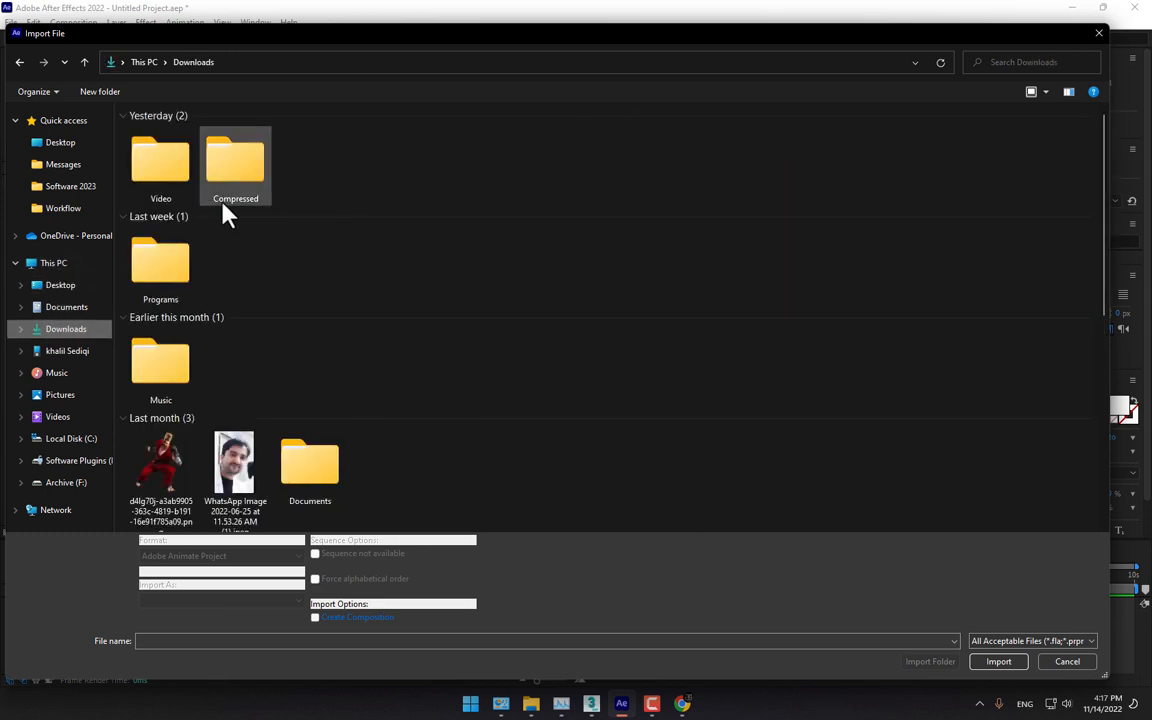
{"action": "double_click", "coordinate": [166, 172]}
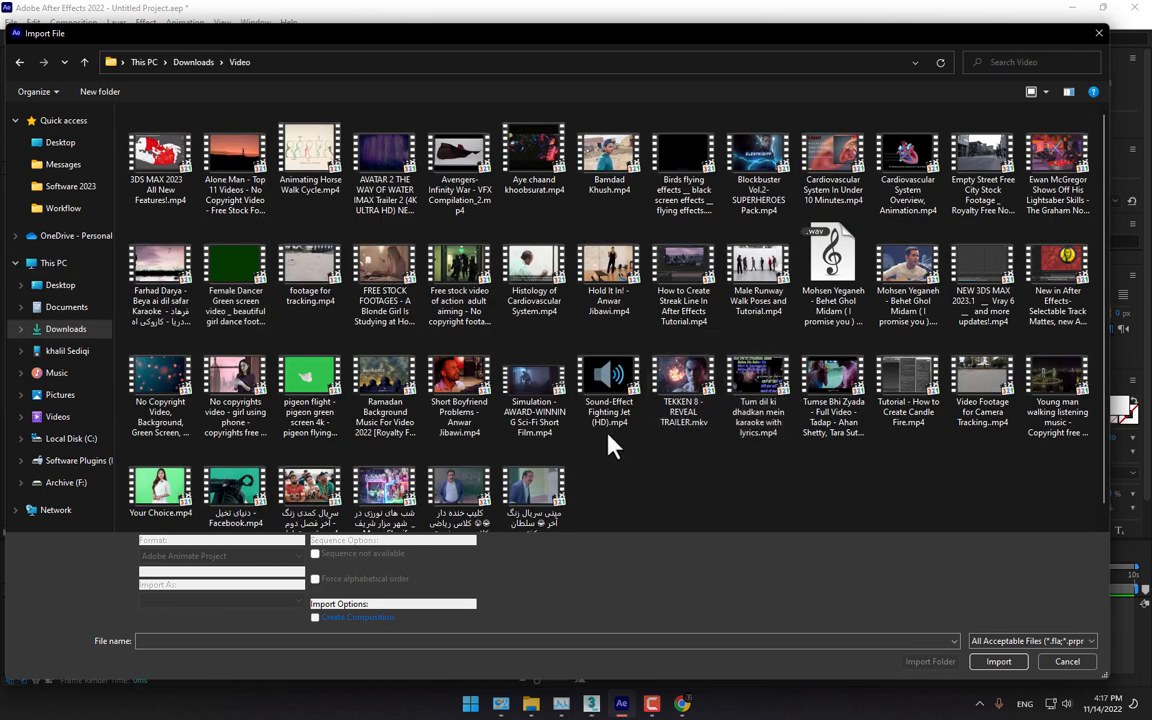
{"action": "double_click", "coordinate": [185, 485]}
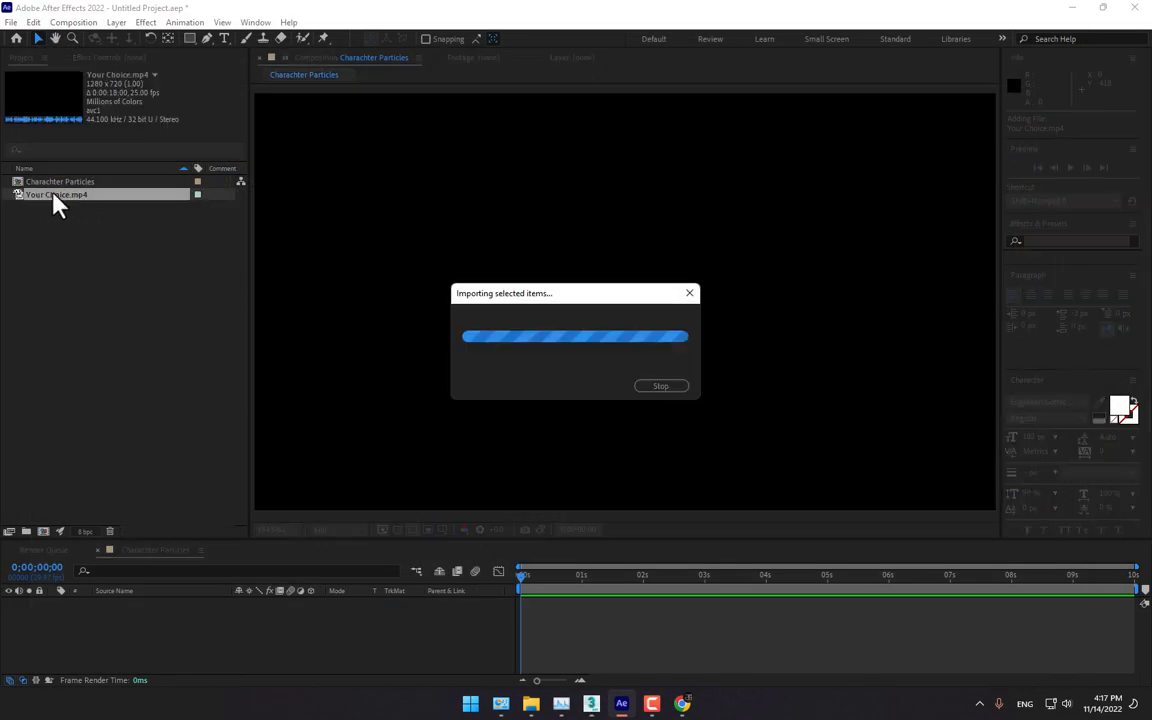
{"action": "left_click_drag", "start_coordinate": [50, 198], "coordinate": [625, 304]}
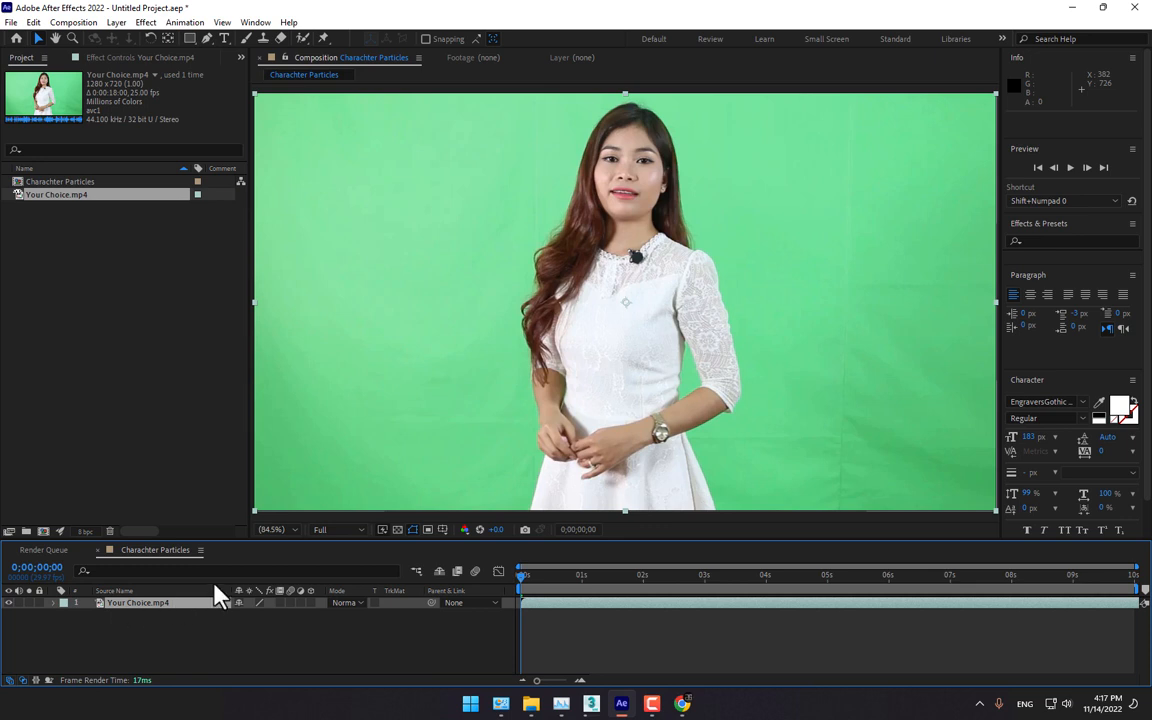
Step: Find the Keylight (1.2) effect and apply it to the Your Choice.mp4 footage
{"action": "left_click", "coordinate": [1060, 241]}
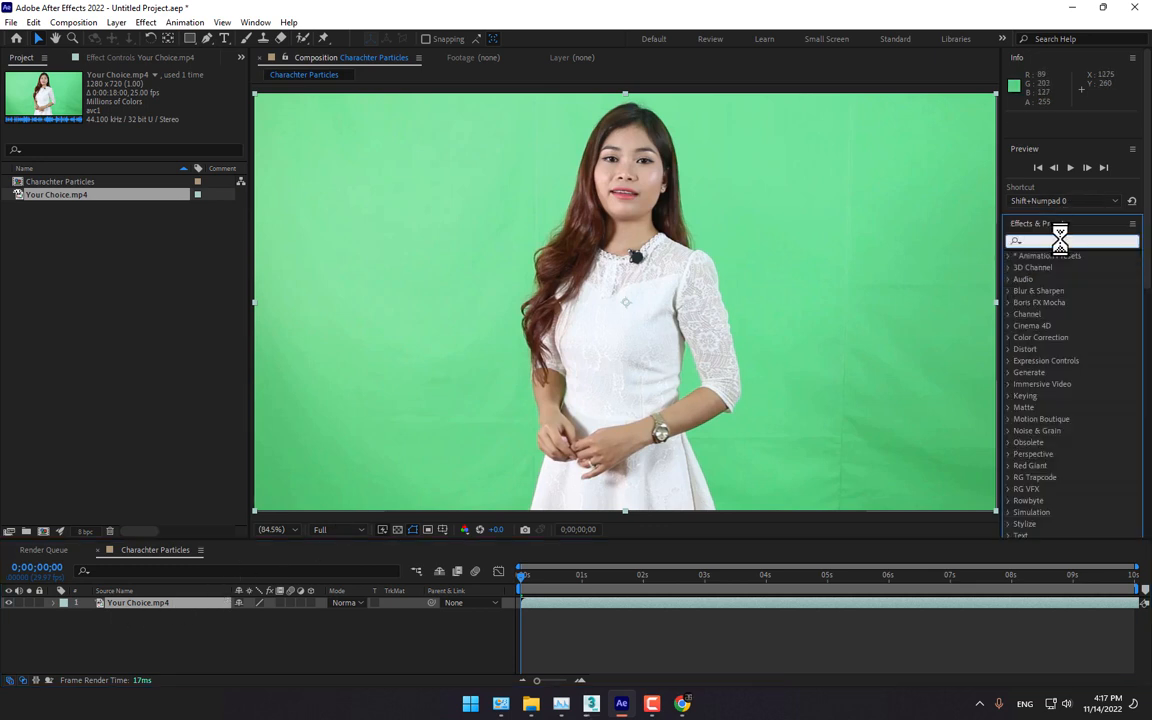
{"action": "type", "text": "keyli"}
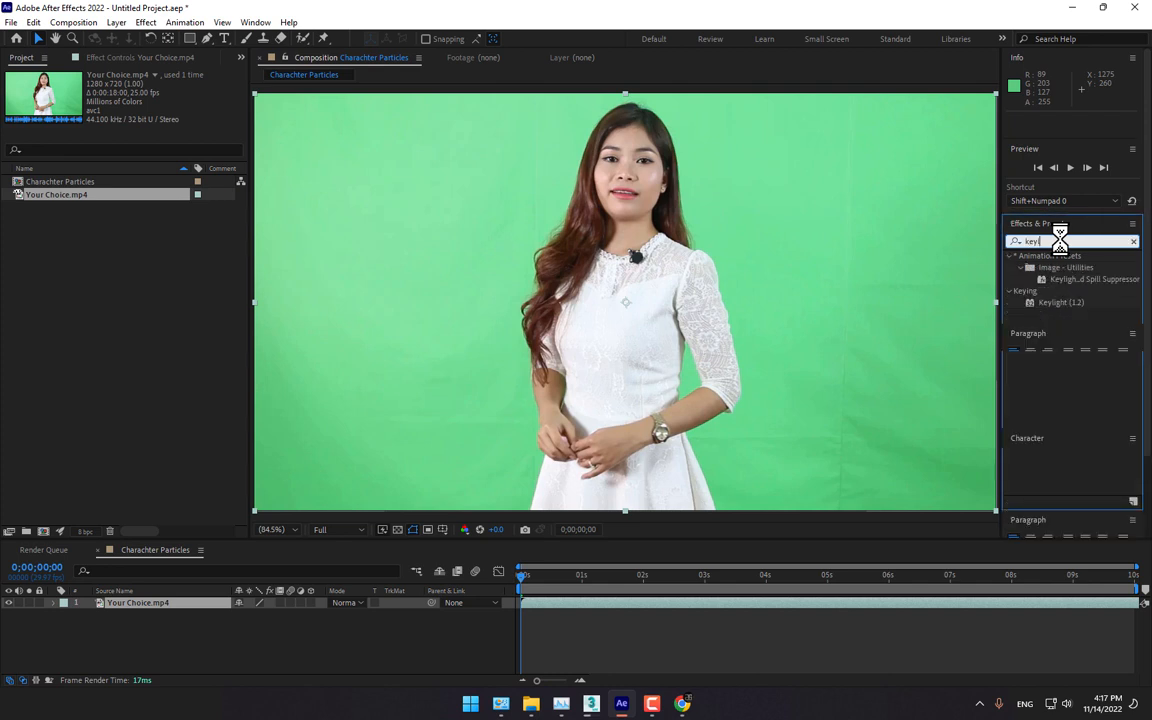
{"action": "left_click_drag", "start_coordinate": [1050, 304], "coordinate": [645, 266]}
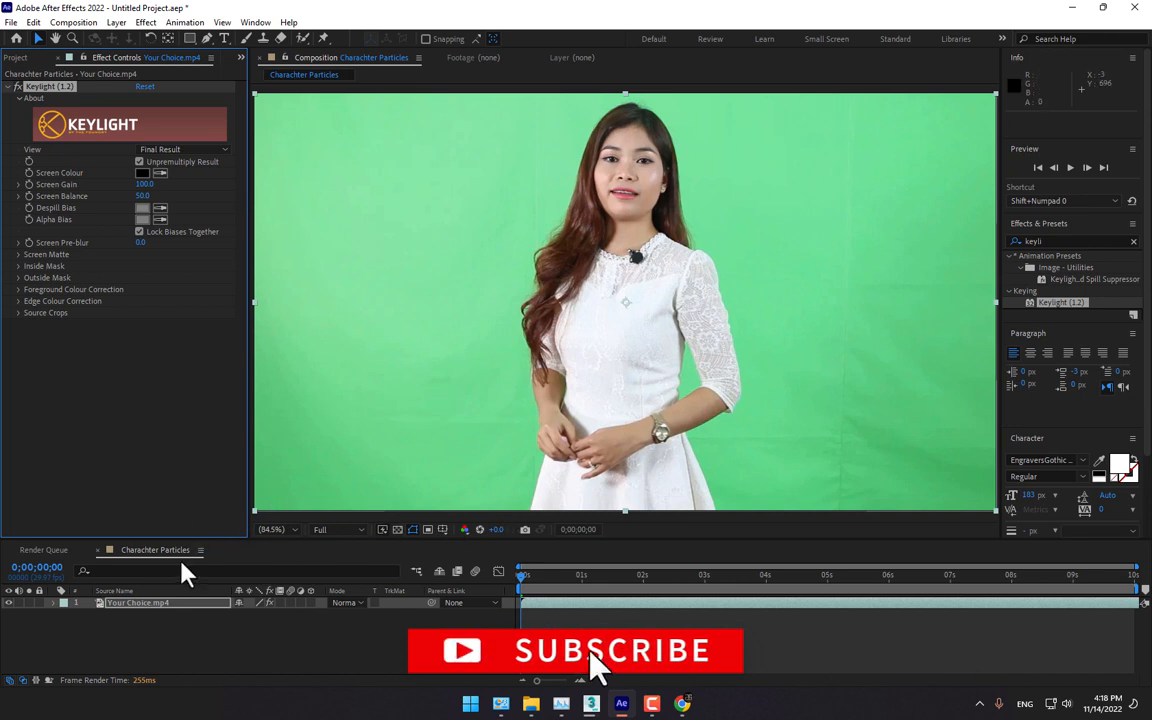
Step: Draw a closed polygonal Pen tool mask loosely around the woman on the Your Choice.mp4 layer, raising its upper corner above the frame edge
{"action": "left_click", "coordinate": [145, 604]}
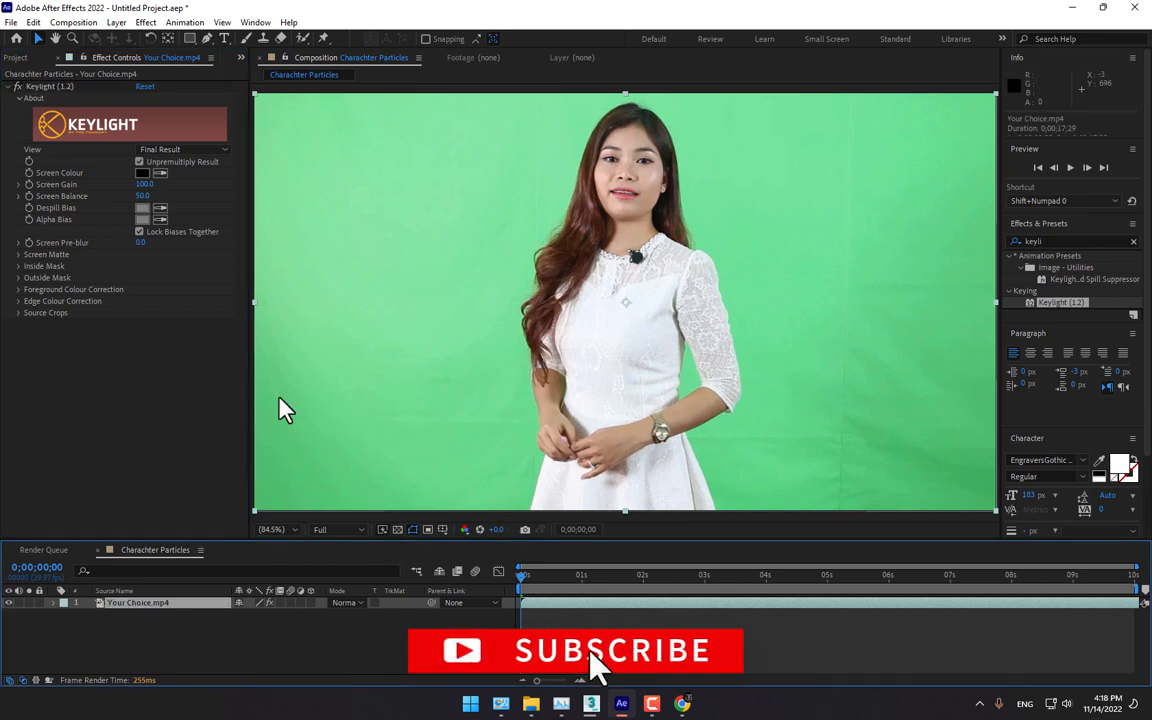
{"action": "left_click", "coordinate": [207, 40]}
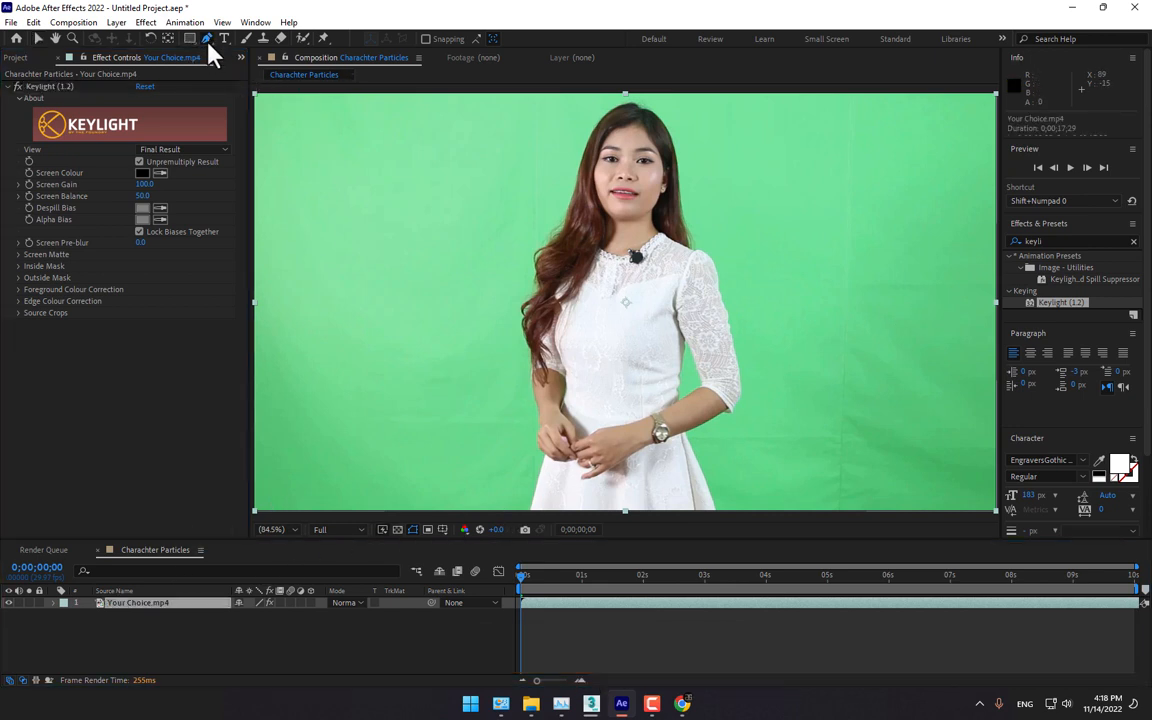
{"action": "left_click", "coordinate": [549, 94]}
{"action": "left_click", "coordinate": [432, 238]}
{"action": "left_click", "coordinate": [479, 451]}
{"action": "left_click", "coordinate": [514, 511]}
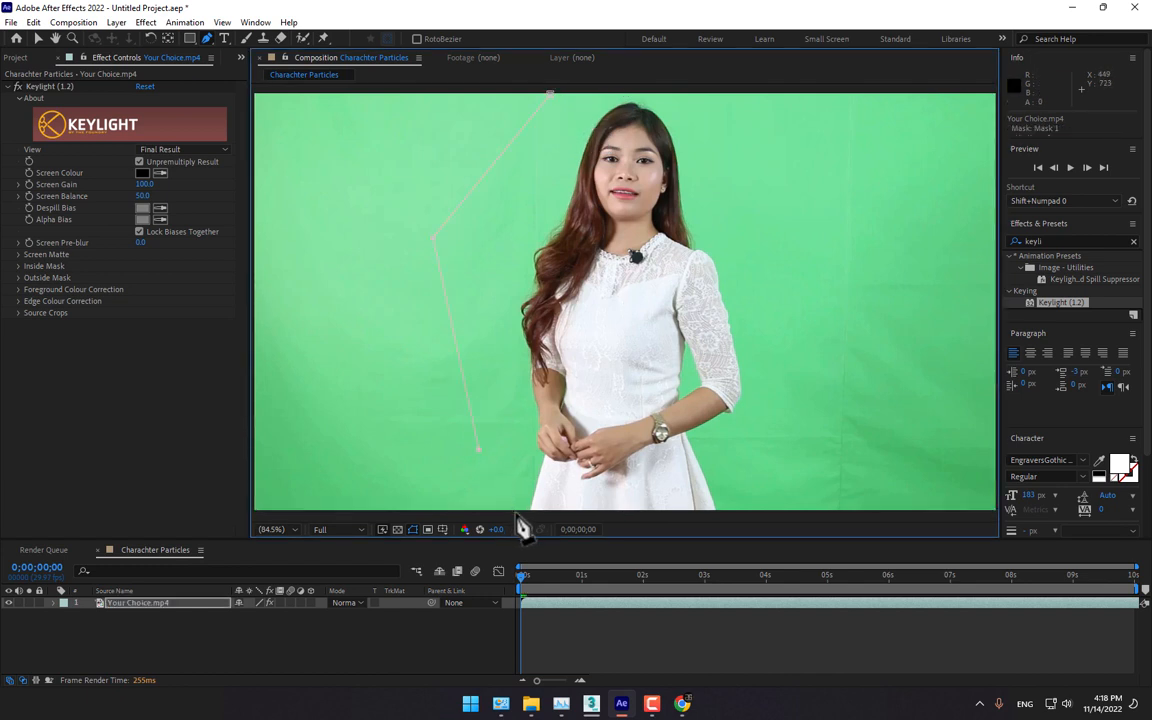
{"action": "left_click", "coordinate": [734, 511]}
{"action": "left_click", "coordinate": [799, 394]}
{"action": "left_click", "coordinate": [761, 225]}
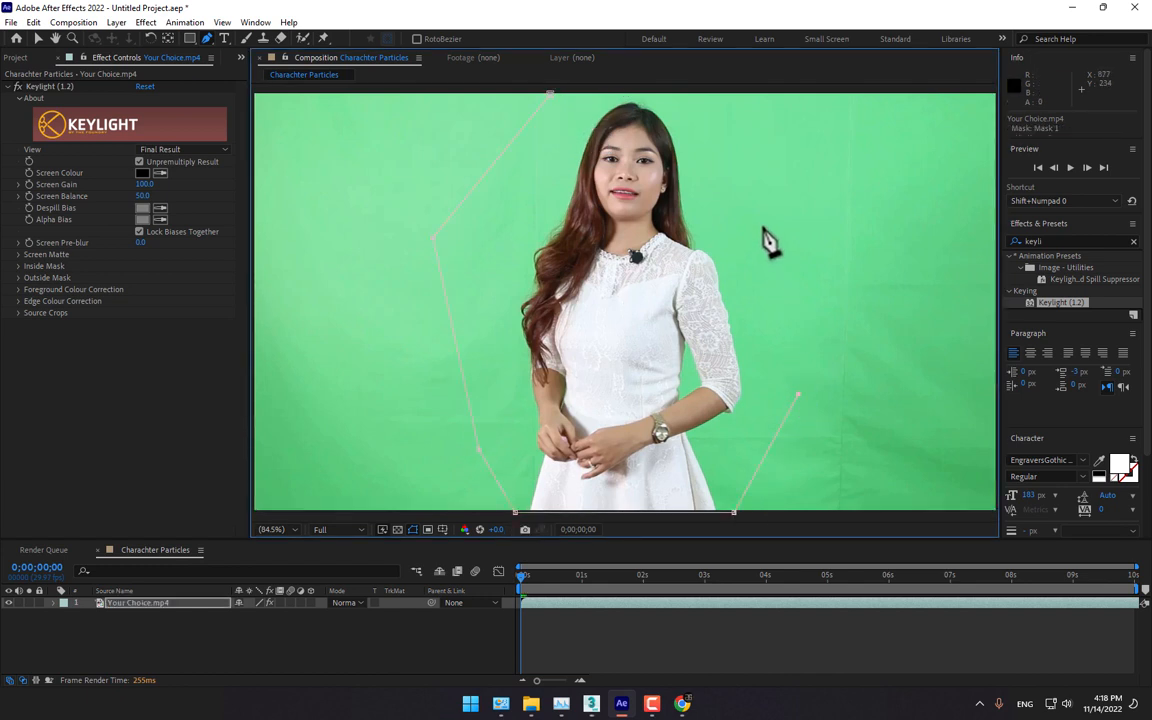
{"action": "left_click", "coordinate": [716, 122]}
{"action": "left_click", "coordinate": [654, 94]}
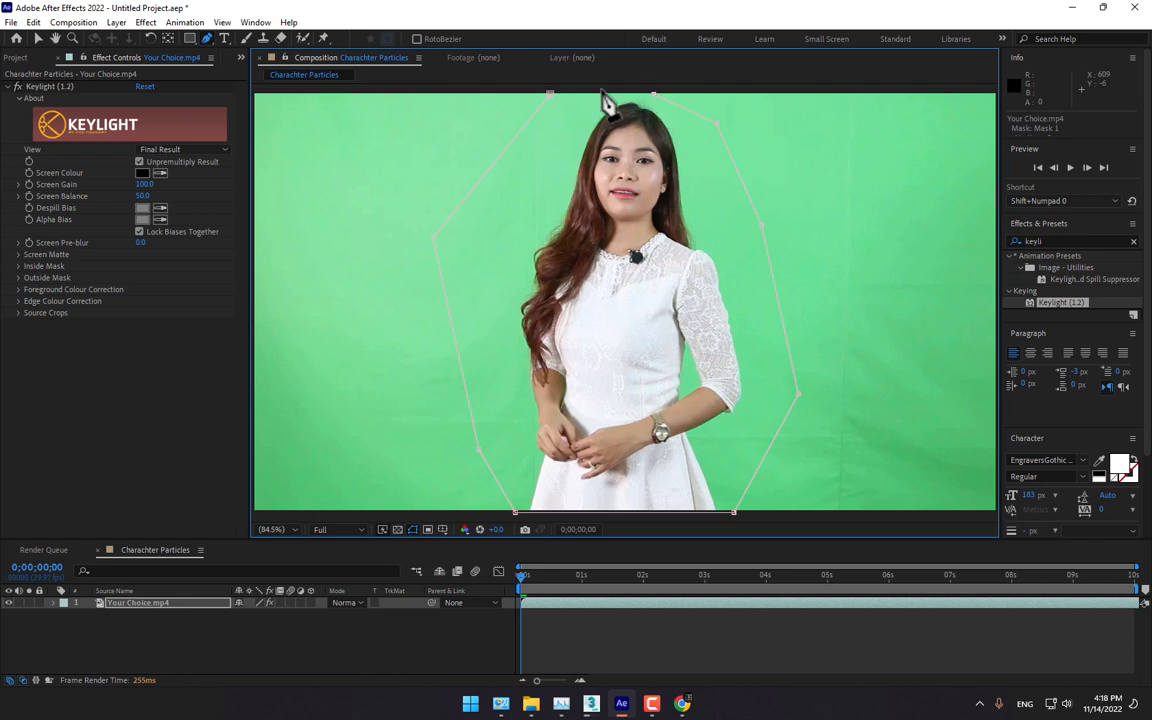
{"action": "left_click", "coordinate": [550, 94]}
{"action": "left_click_drag", "start_coordinate": [654, 94], "coordinate": [672, 86]}
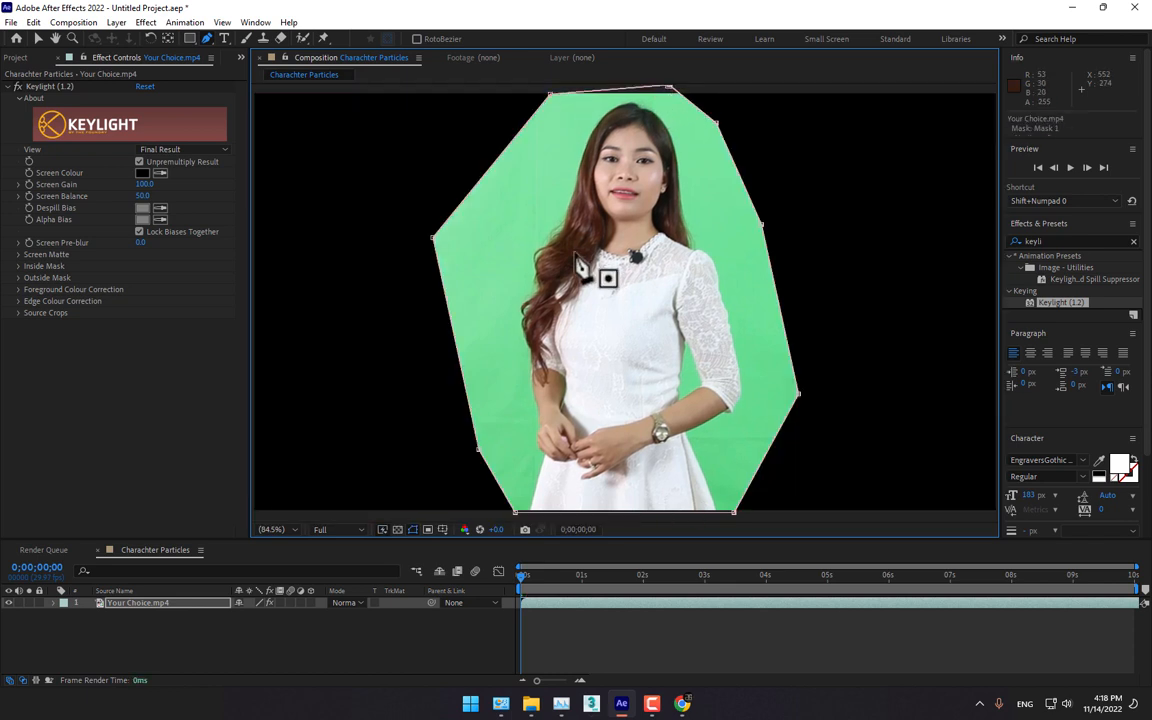
Step: Sample the green background beside the woman as Keylight's Screen Colour
{"action": "left_click", "coordinate": [110, 604]}
{"action": "left_click", "coordinate": [50, 86]}
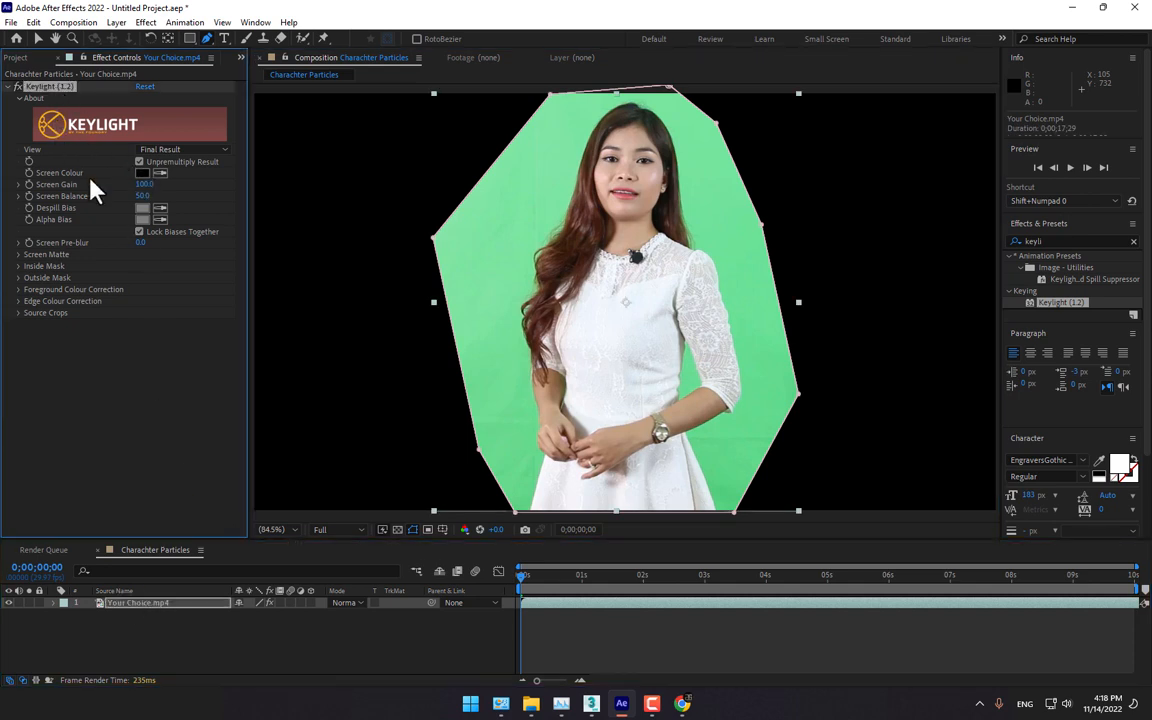
{"action": "left_click", "coordinate": [160, 174]}
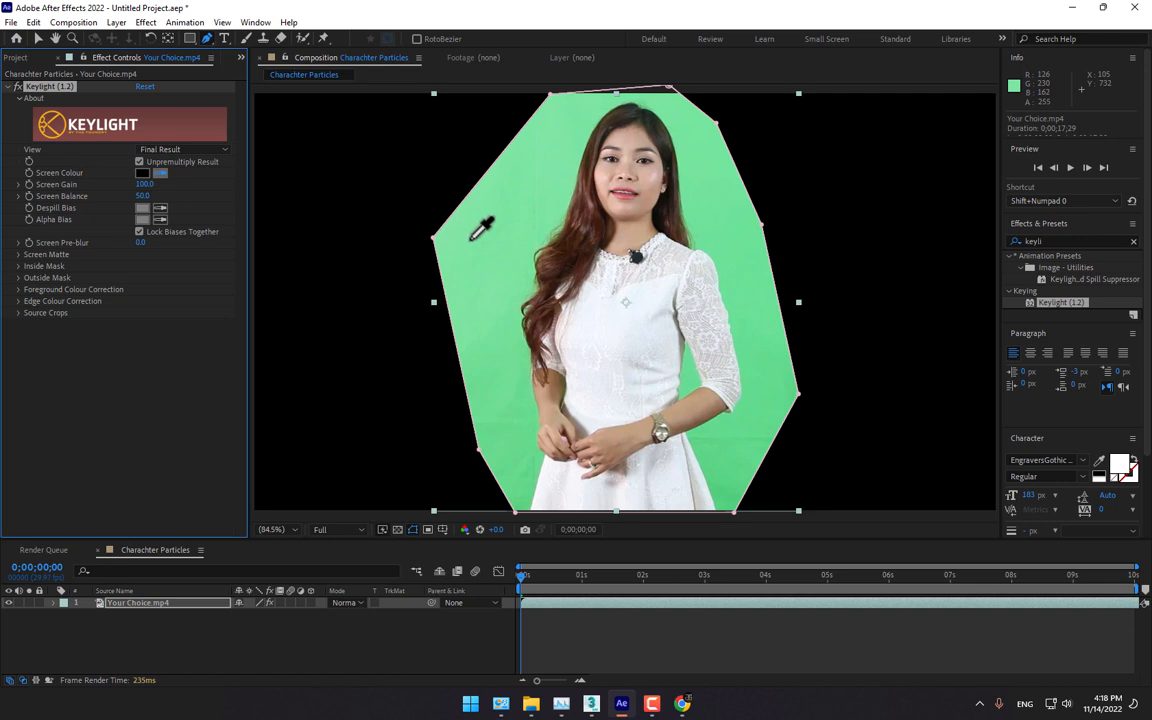
{"action": "left_click", "coordinate": [474, 236]}
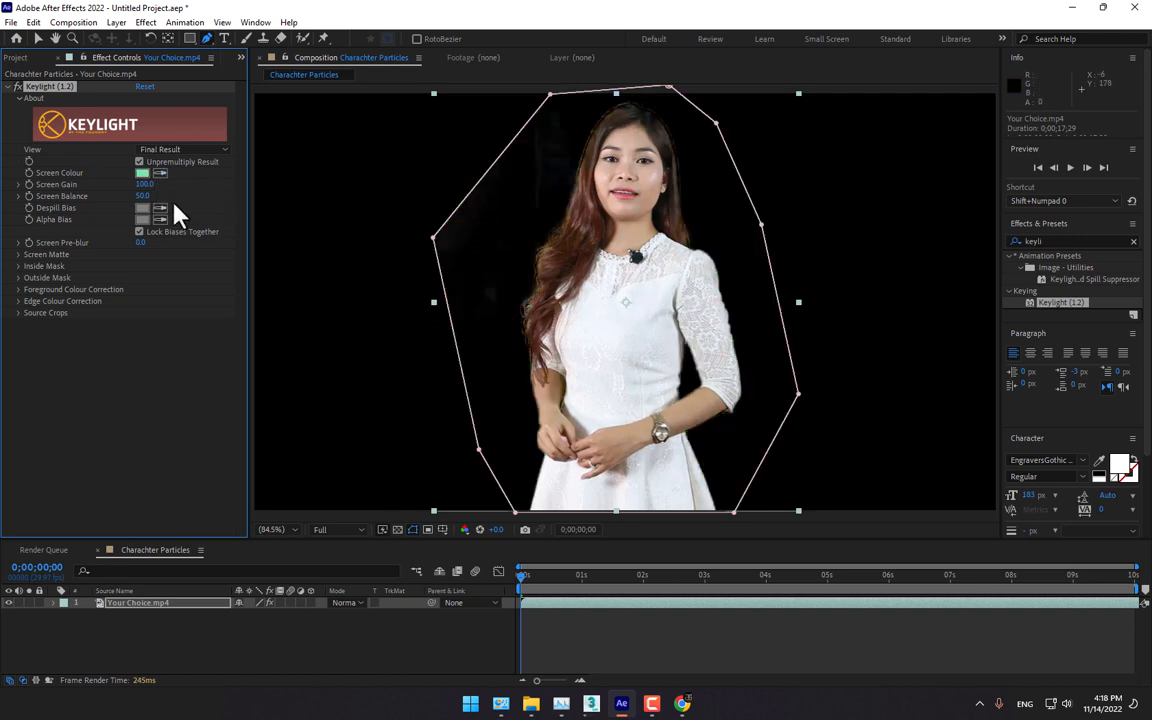
Step: In Keylight's Screen Matte view, set Clip Black to 3.1 and Clip White to 92.3, and return the view to Final Result
{"action": "left_click", "coordinate": [166, 152]}
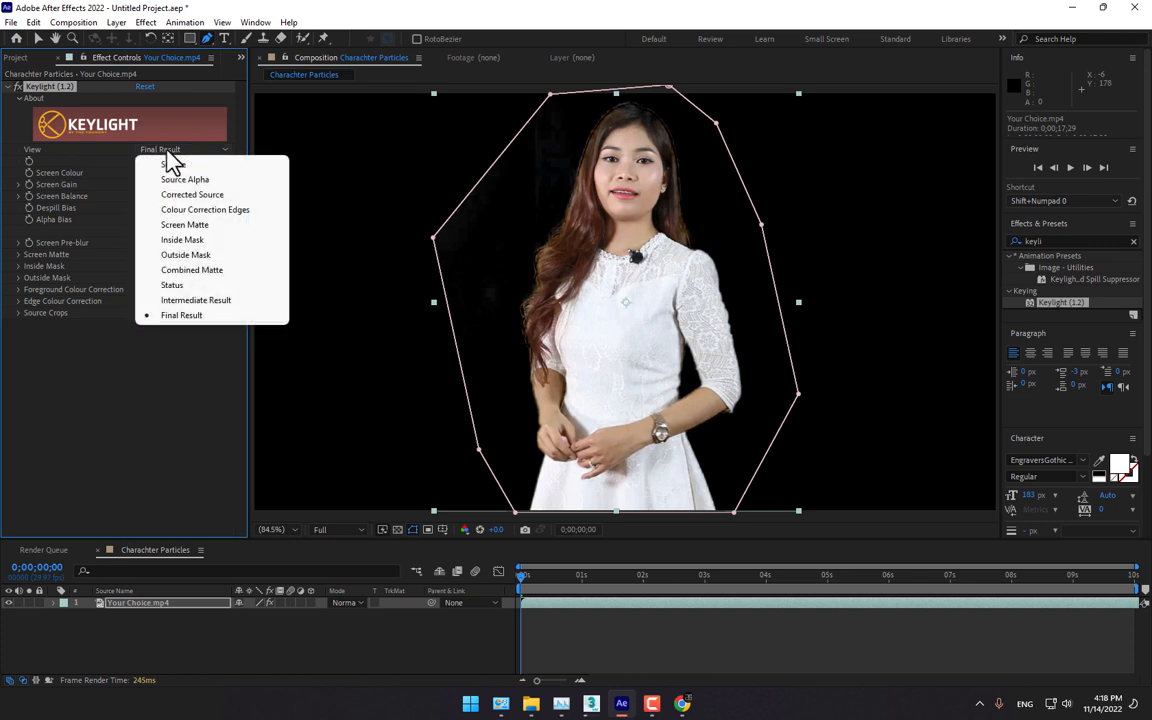
{"action": "left_click", "coordinate": [195, 226]}
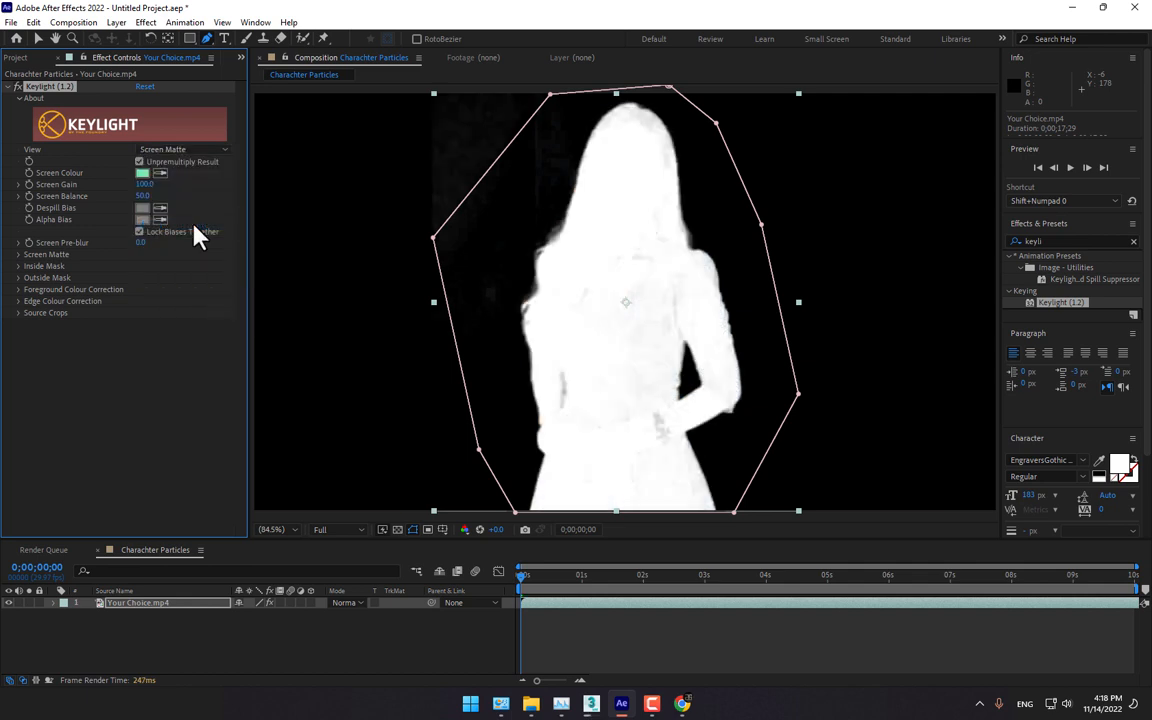
{"action": "left_click", "coordinate": [18, 255]}
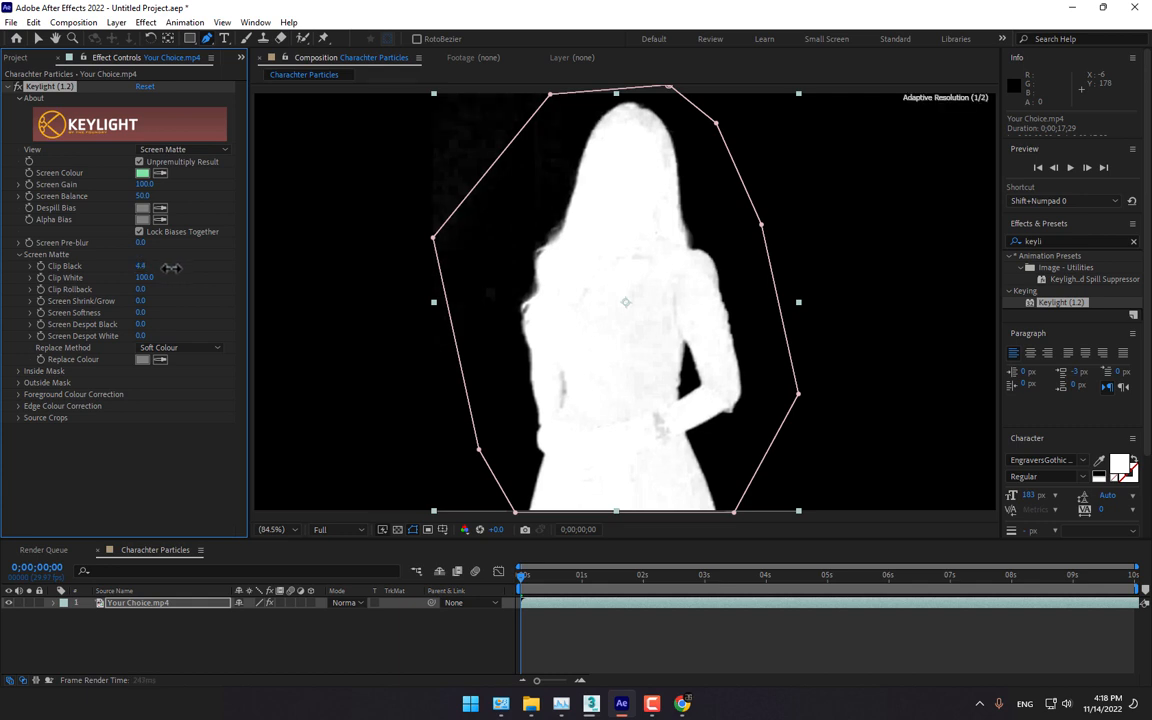
{"action": "mouse_move", "coordinate": [135, 277]}
{"action": "left_mouse_down"}
{"action": "mouse_move", "coordinate": [155, 282]}
{"action": "mouse_move", "coordinate": [131, 279]}
{"action": "left_mouse_up"}
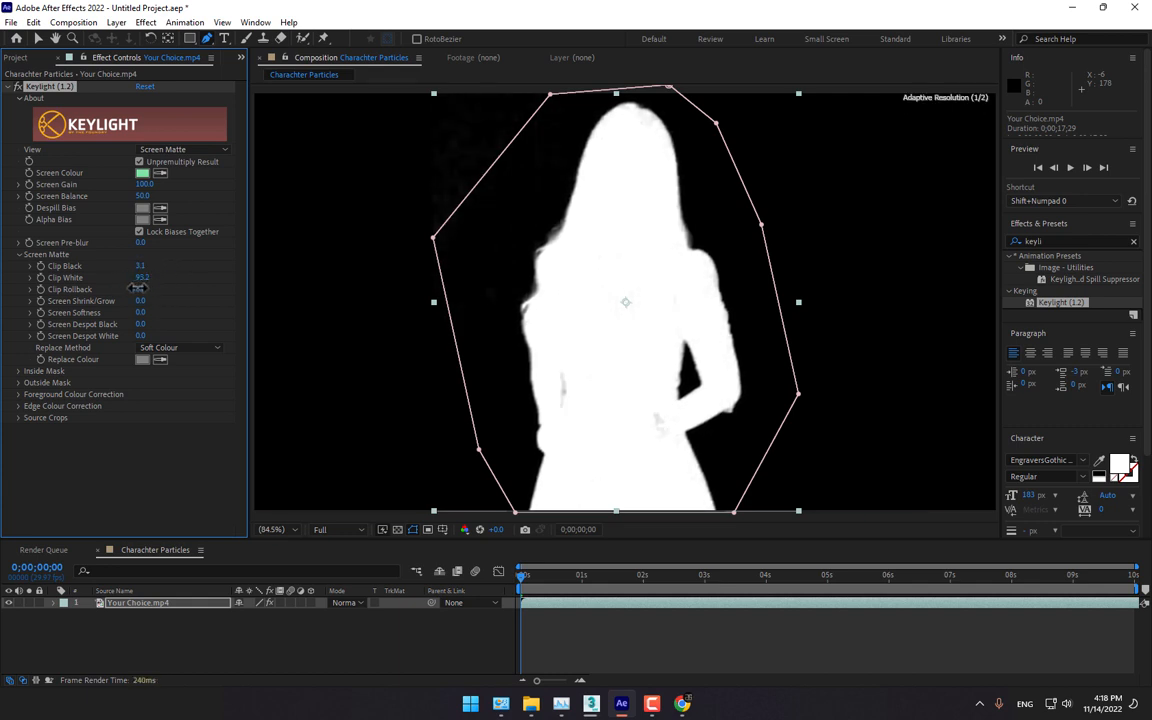
{"action": "left_click", "coordinate": [180, 150]}
{"action": "left_click", "coordinate": [190, 316]}
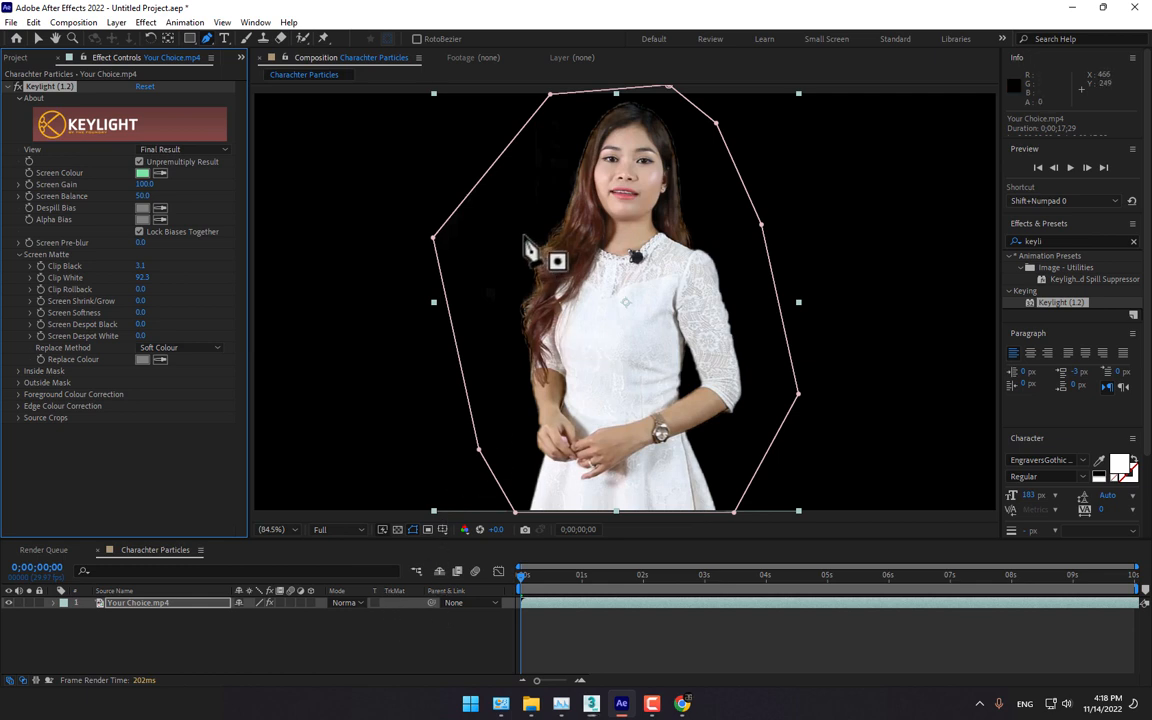
Step: Find the Matte Choker effect and apply it to the keyed woman footage
{"action": "key", "text": "period"}
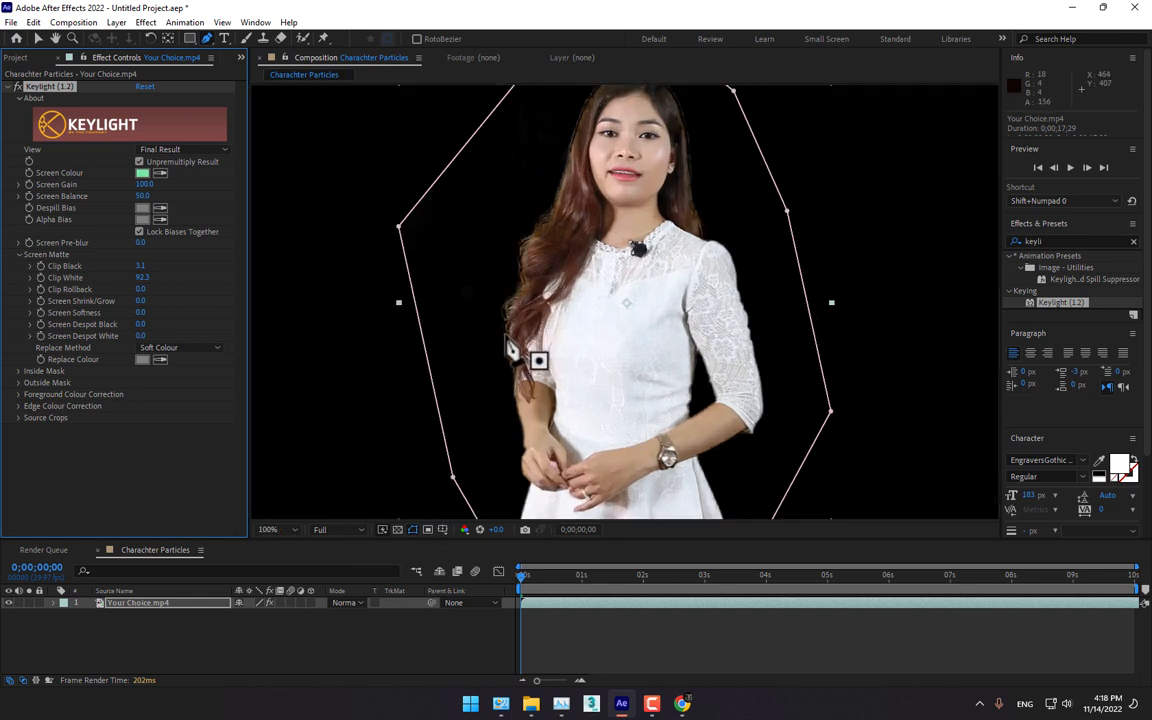
{"action": "left_click_drag", "start_coordinate": [1066, 241], "coordinate": [970, 245]}
{"action": "type", "text": "matte"}
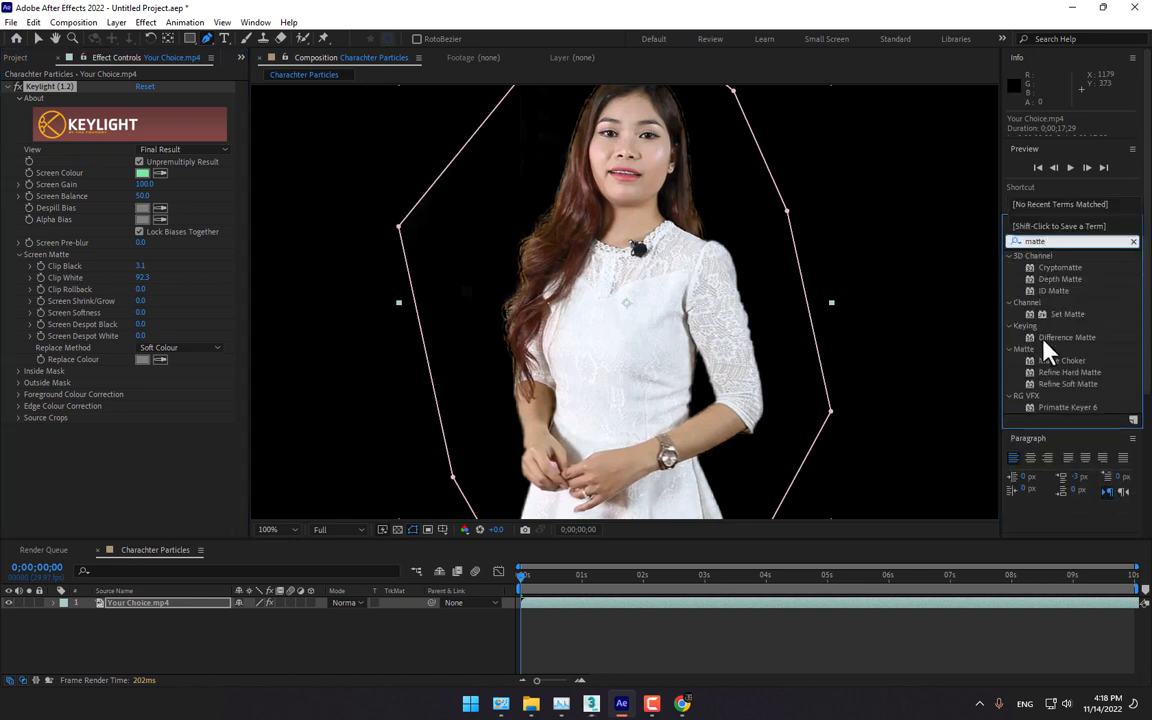
{"action": "left_click_drag", "start_coordinate": [1058, 360], "coordinate": [663, 428]}
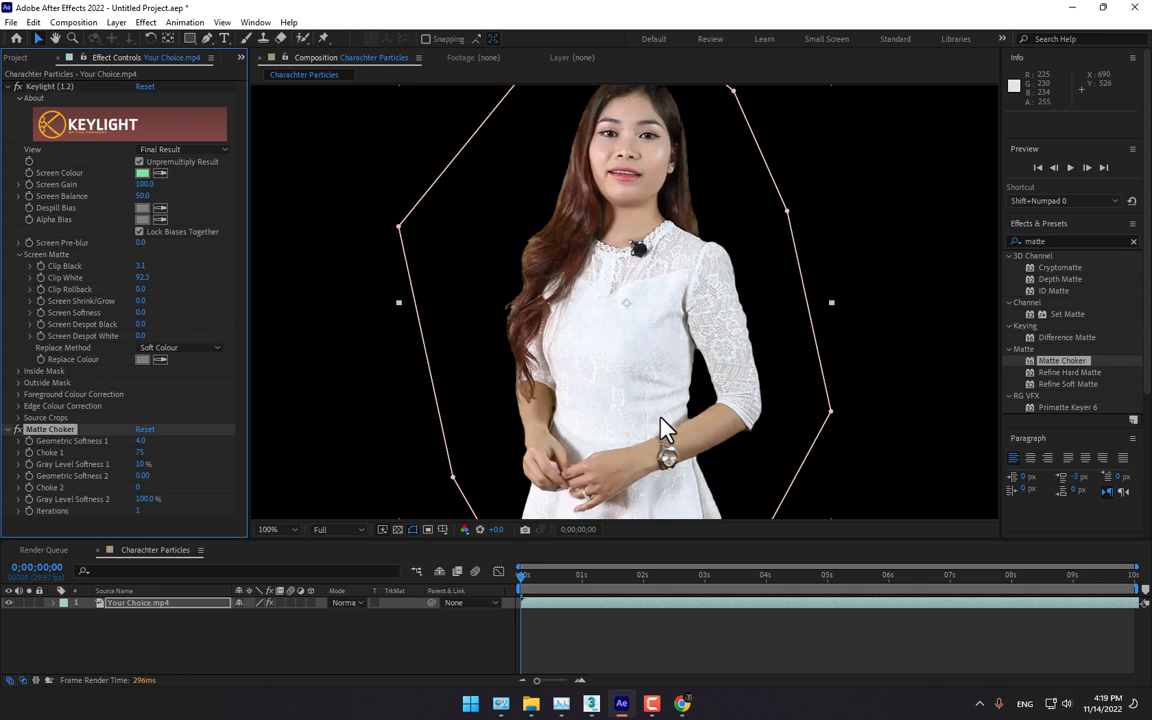
Step: Pre-compose the Your Choice.mp4 layer as Footage, moving all attributes into the new composition
{"action": "right_click", "coordinate": [186, 612]}
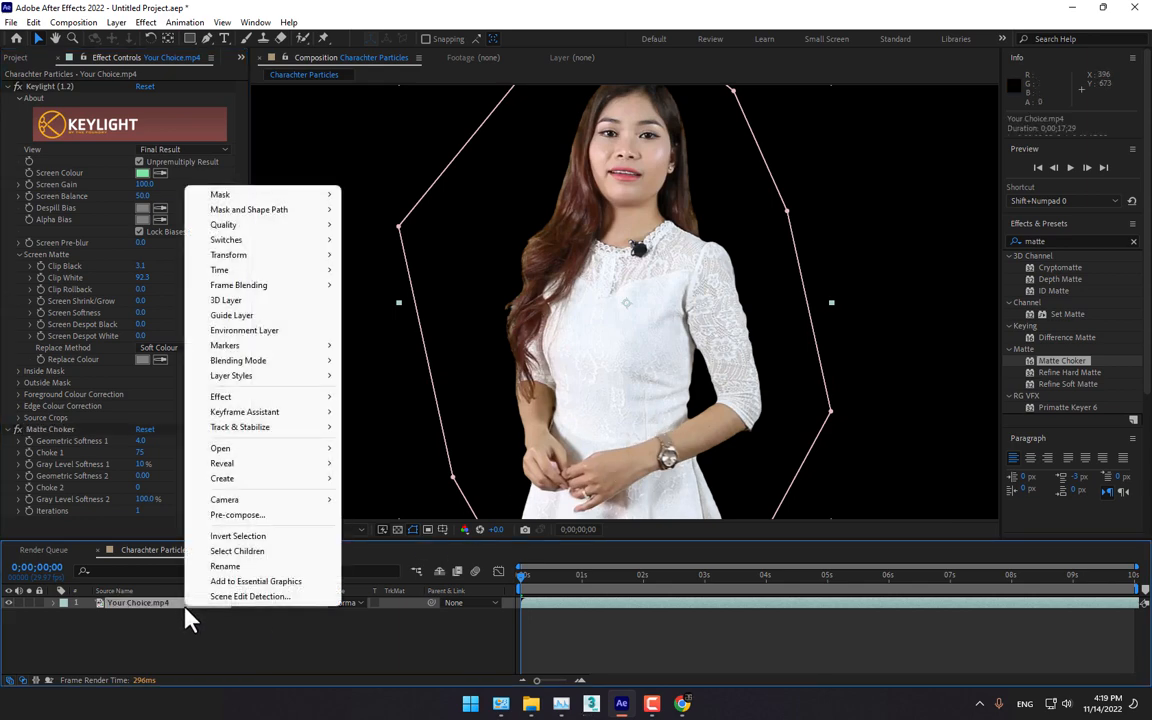
{"action": "left_click", "coordinate": [245, 515]}
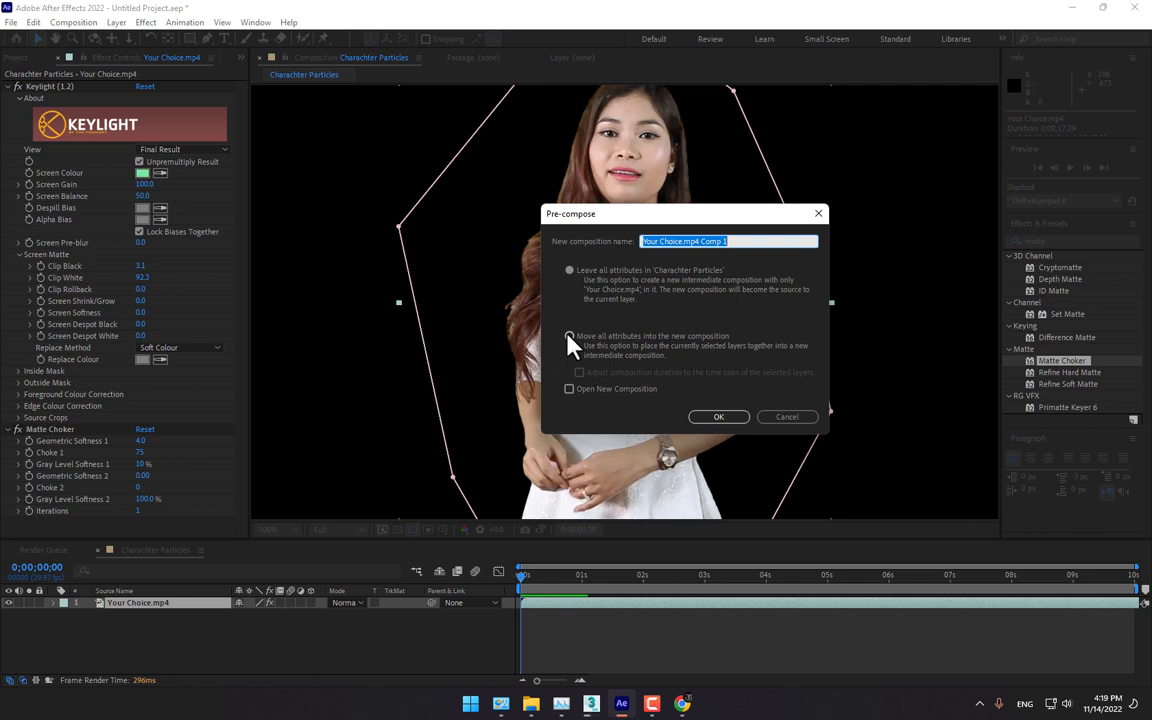
{"action": "left_click", "coordinate": [570, 339]}
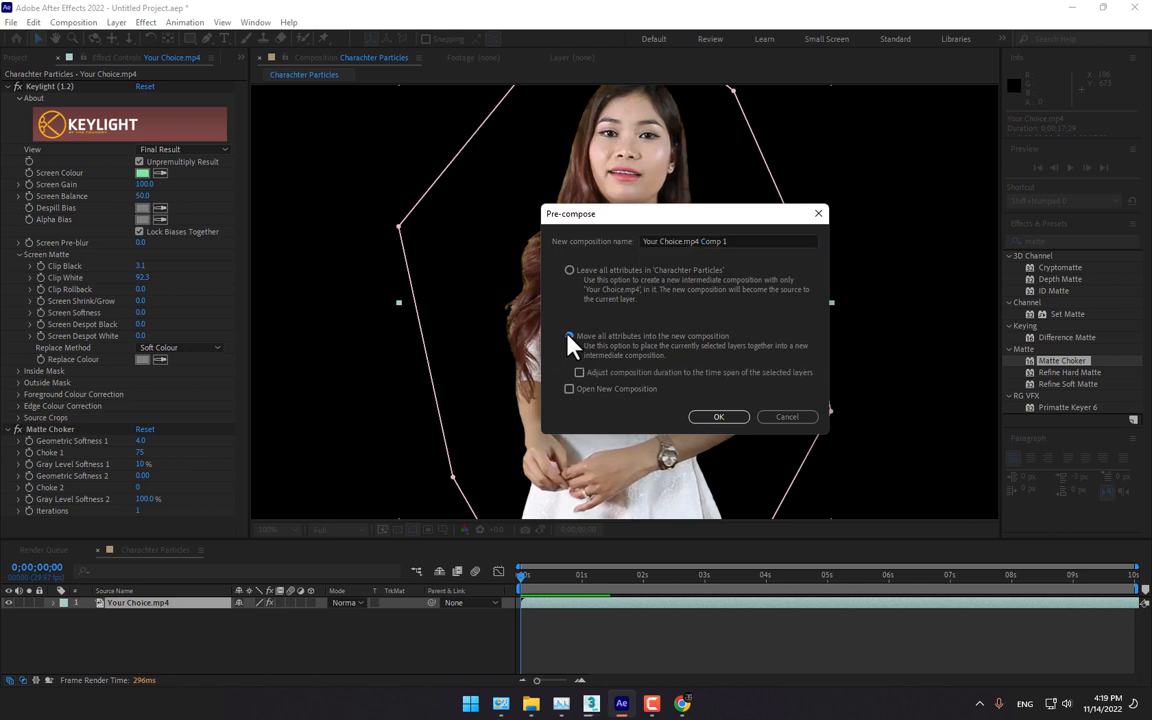
{"action": "left_click_drag", "start_coordinate": [731, 241], "coordinate": [638, 245]}
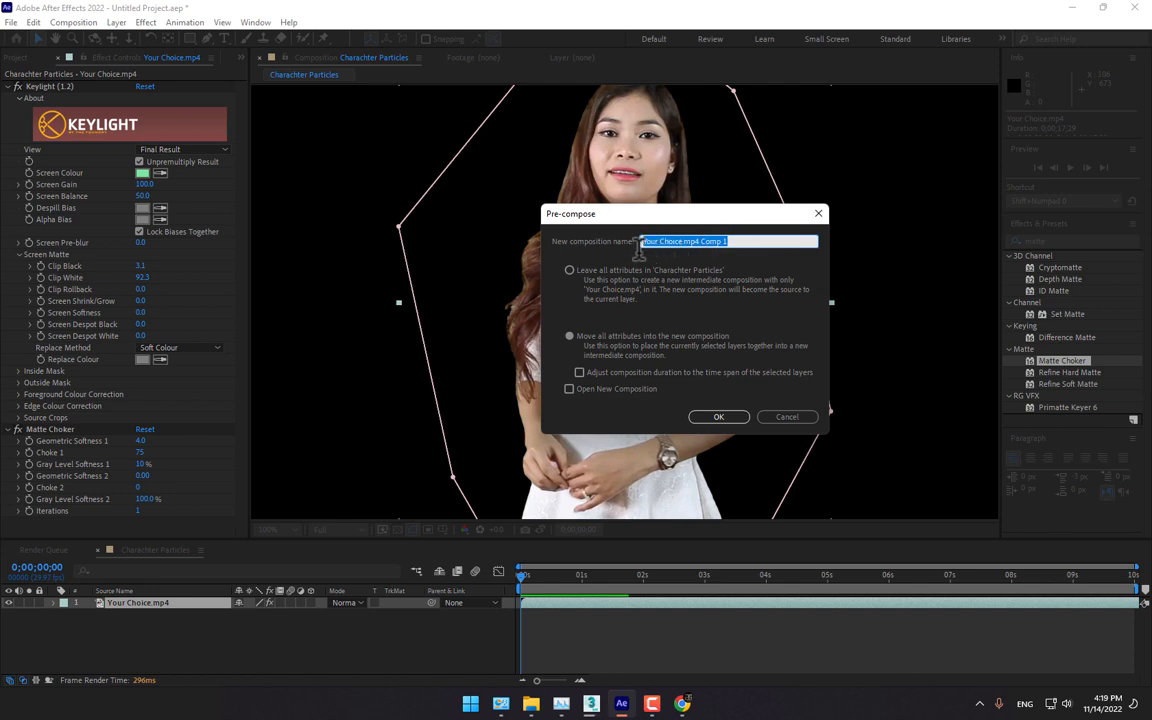
{"action": "type", "text": "Footage"}
{"action": "key", "text": "Return"}
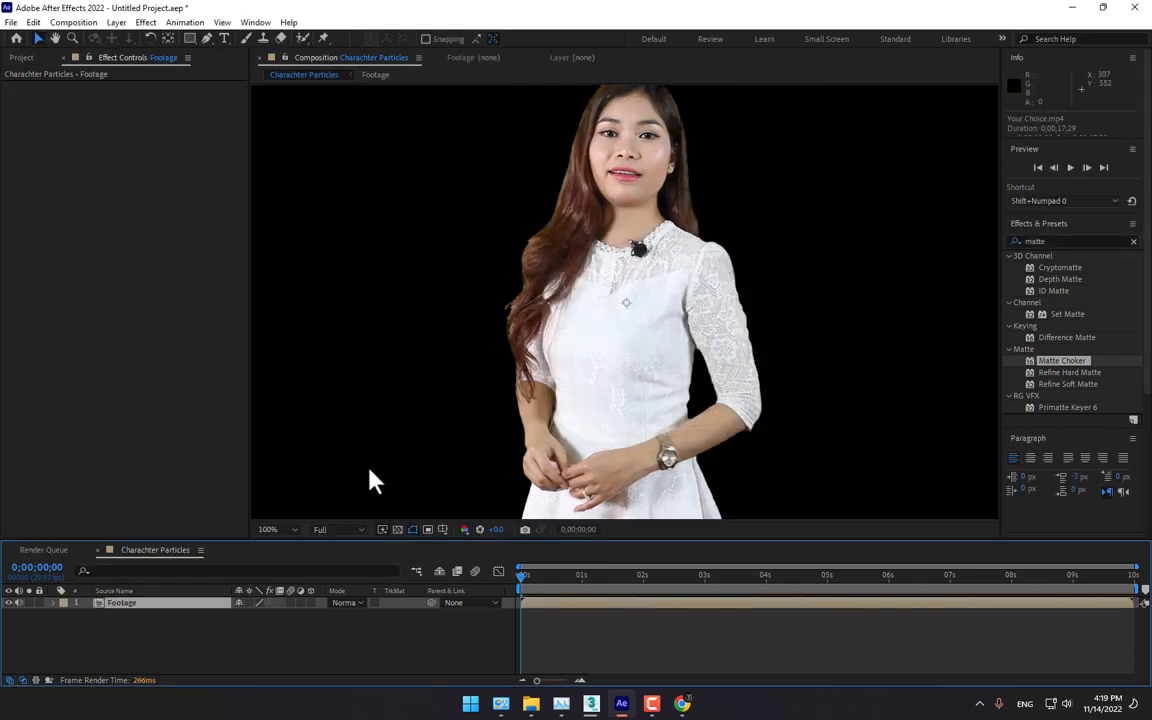
Step: Mute the Footage layer and pre-compose it as Footage Wip, with all attributes moved into the new composition
{"action": "left_click", "coordinate": [304, 636]}
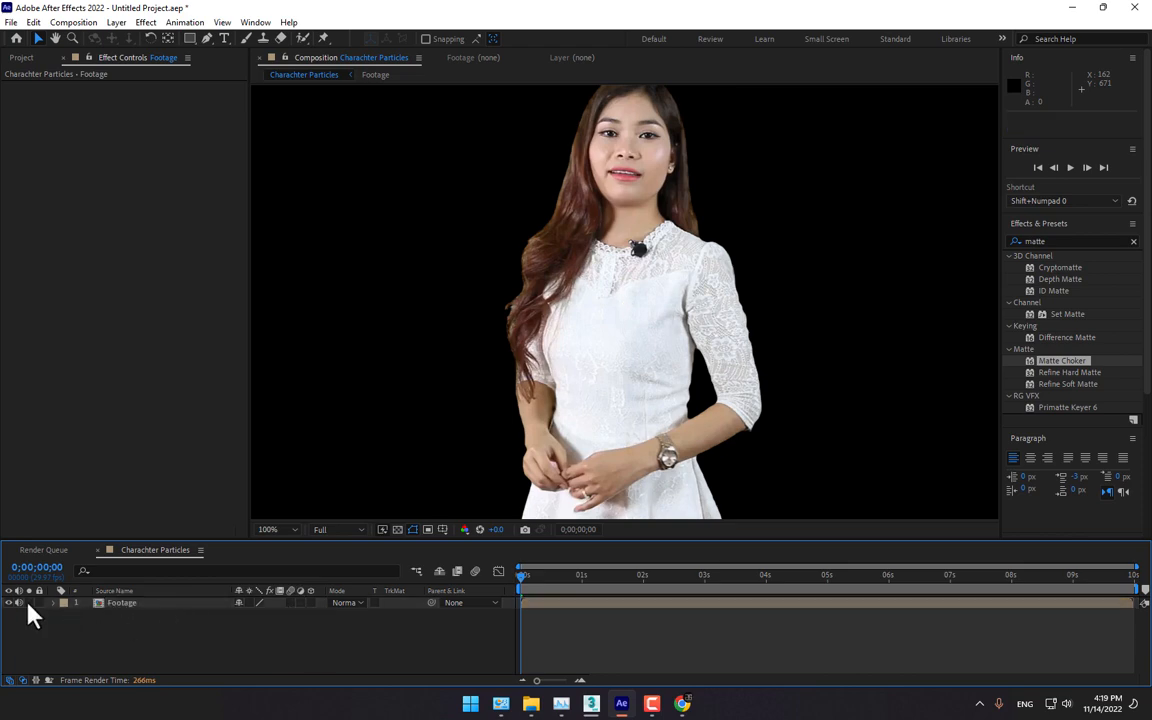
{"action": "right_click", "coordinate": [147, 605]}
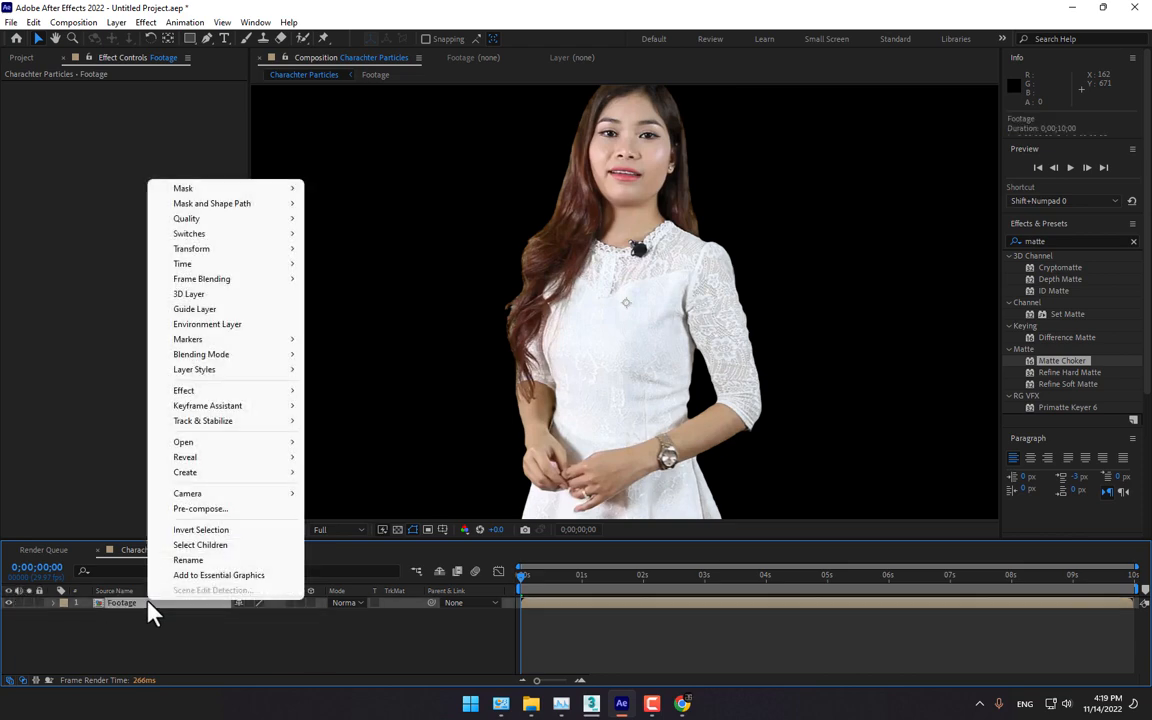
{"action": "left_click", "coordinate": [205, 510]}
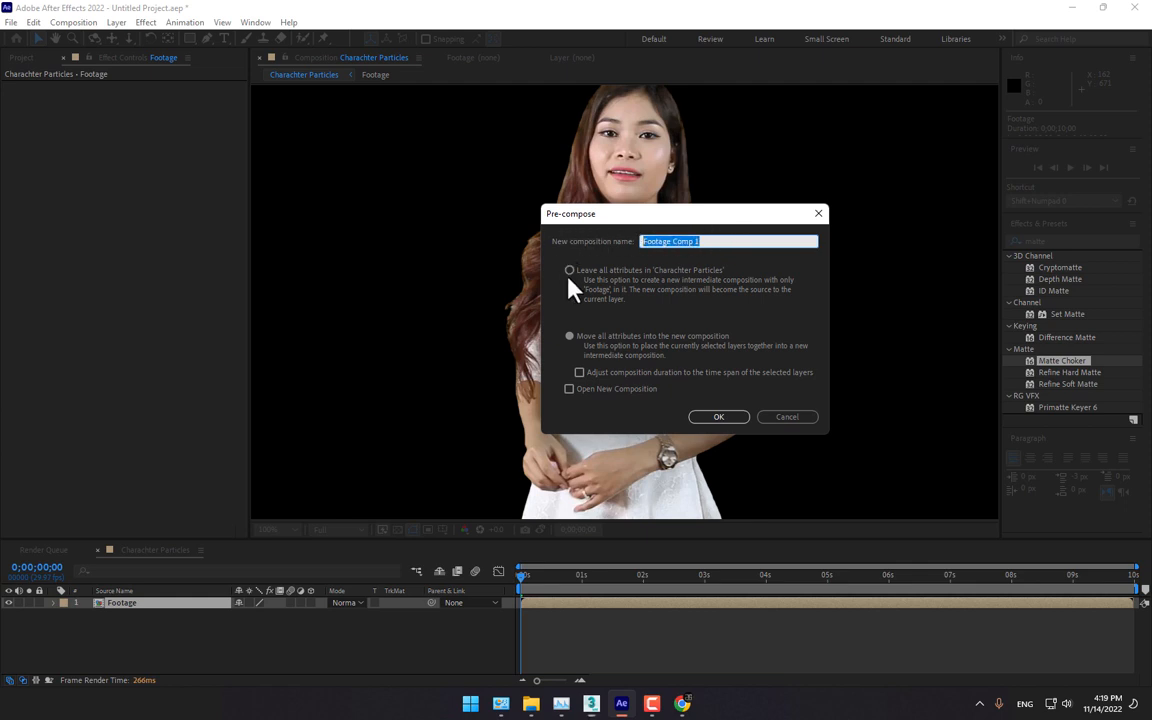
{"action": "key", "text": "End"}
{"action": "key", "text": "BackSpace"}
{"action": "key", "text": "BackSpace"}
{"action": "key", "text": "BackSpace"}
{"action": "key", "text": "BackSpace"}
{"action": "key", "text": "BackSpace"}
{"action": "key", "text": "BackSpace"}
{"action": "type", "text": "Wip"}
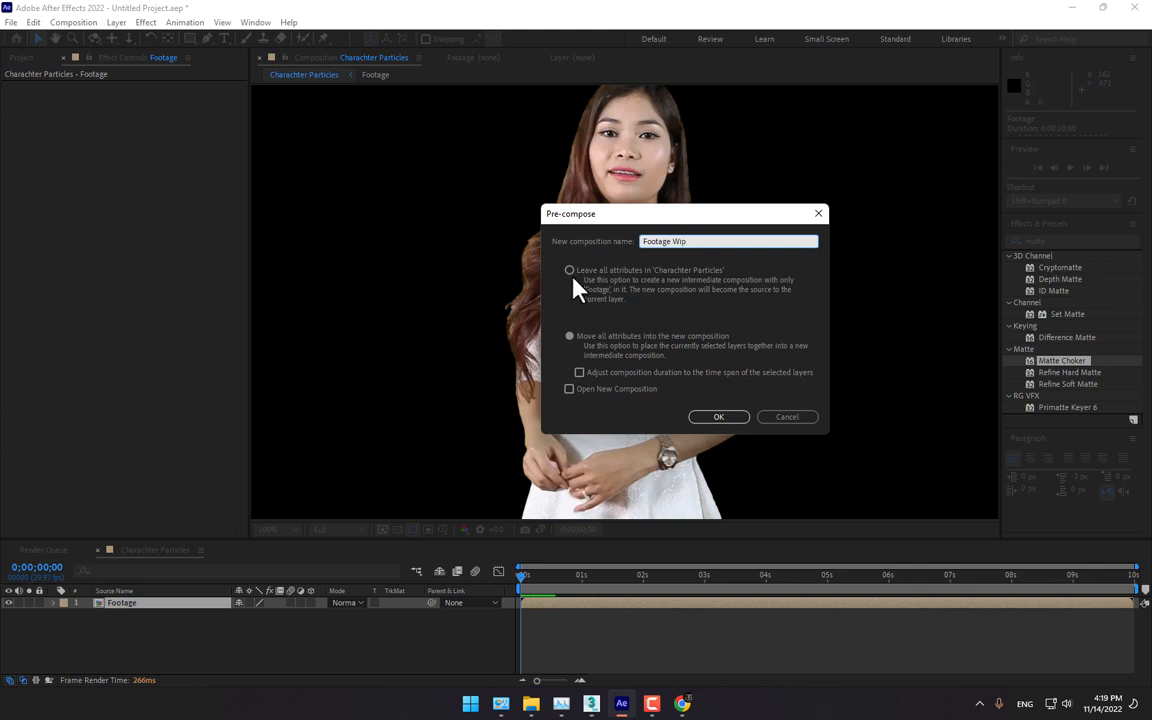
{"action": "left_click", "coordinate": [716, 417]}
Step: Duplicate the Footage Wip composition in the project and rename the copy Footage Linear Wip
{"action": "left_click", "coordinate": [12, 58]}
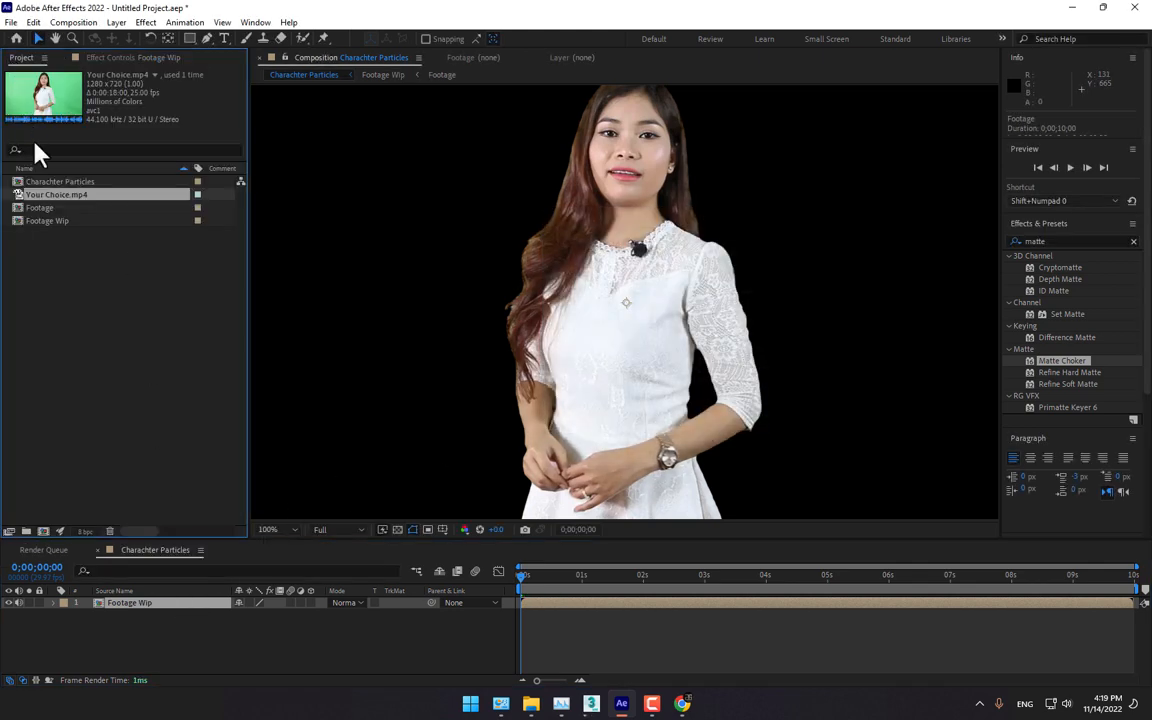
{"action": "left_click", "coordinate": [37, 208]}
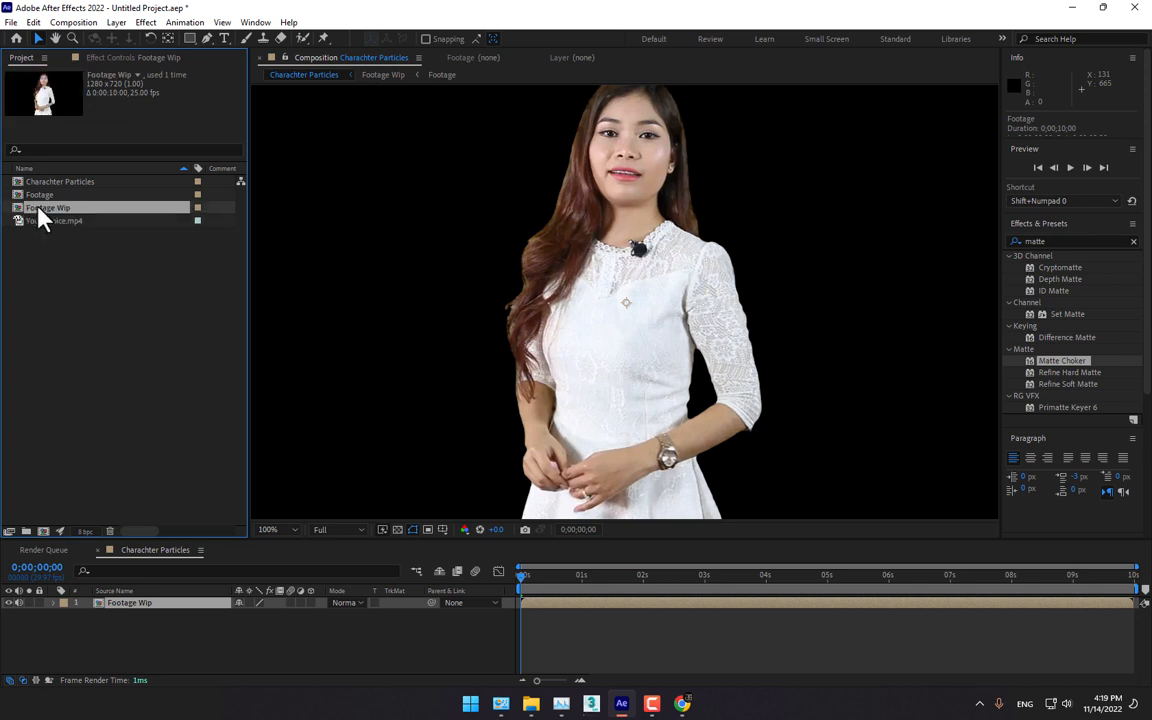
{"action": "key", "text": "ctrl+d"}
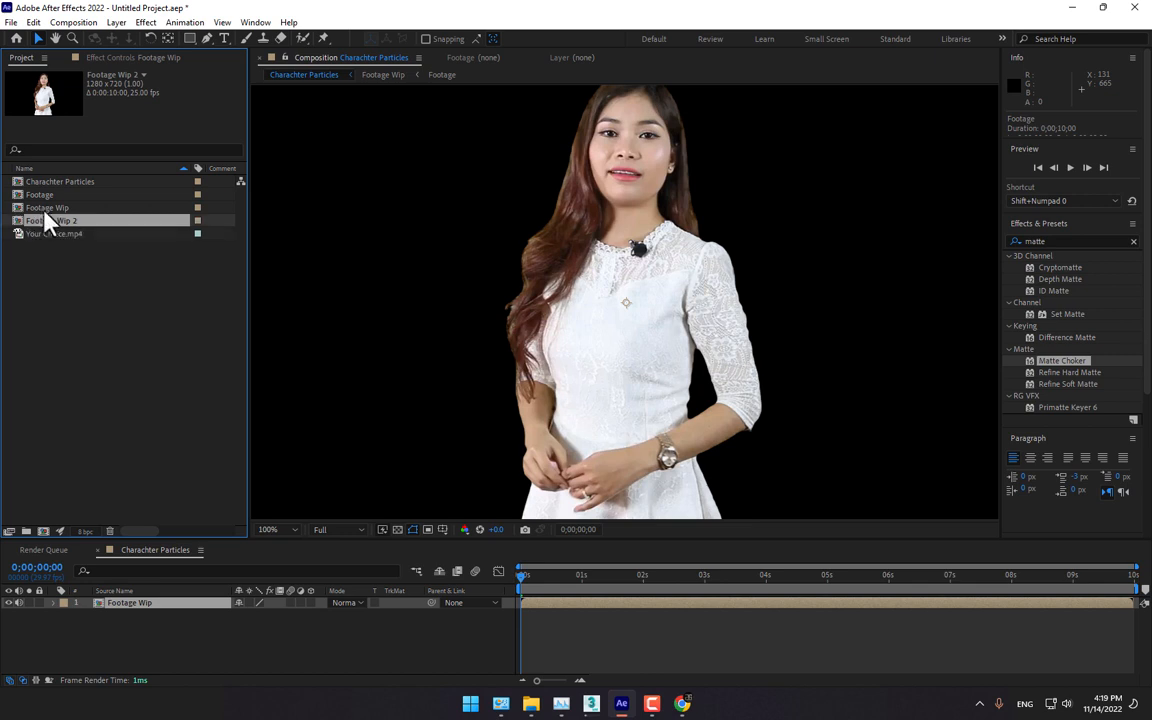
{"action": "right_click", "coordinate": [62, 222]}
{"action": "left_click", "coordinate": [126, 441]}
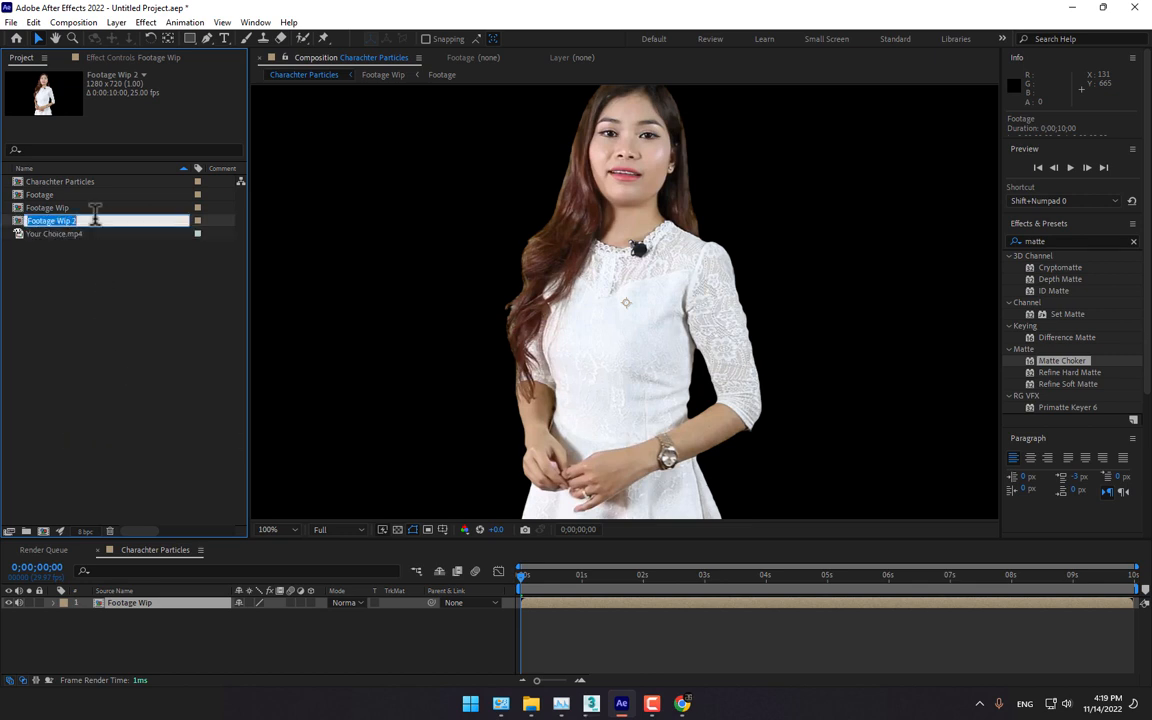
{"action": "left_click", "coordinate": [94, 219]}
{"action": "key", "text": "BackSpace"}
{"action": "left_click", "coordinate": [55, 220]}
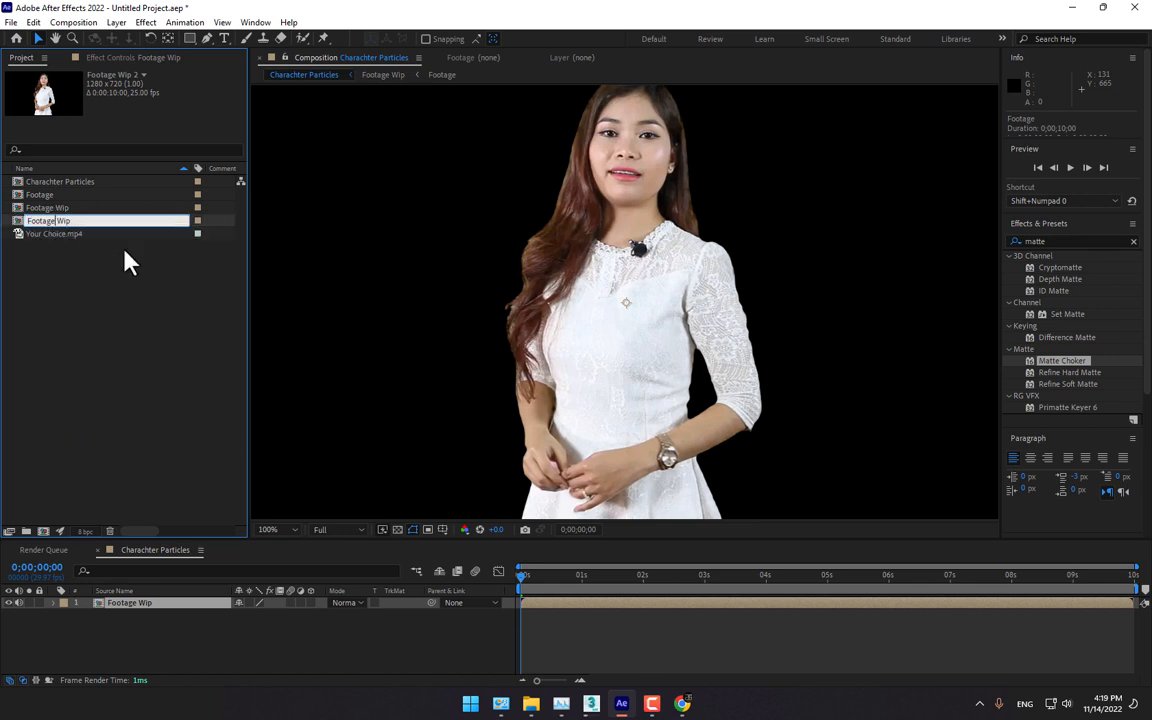
{"action": "type", "text": "Linear"}
{"action": "scroll", "coordinate": [677, 233], "scroll_direction": "down", "scroll_amount": 1}
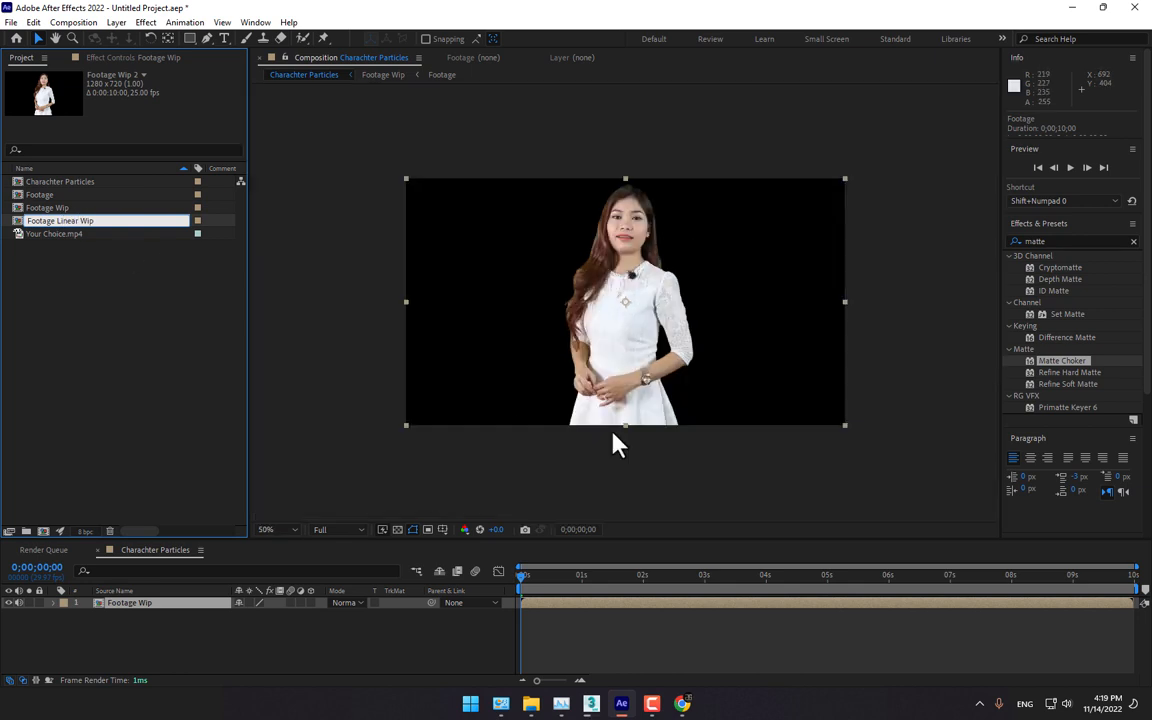
{"action": "left_click", "coordinate": [410, 626]}
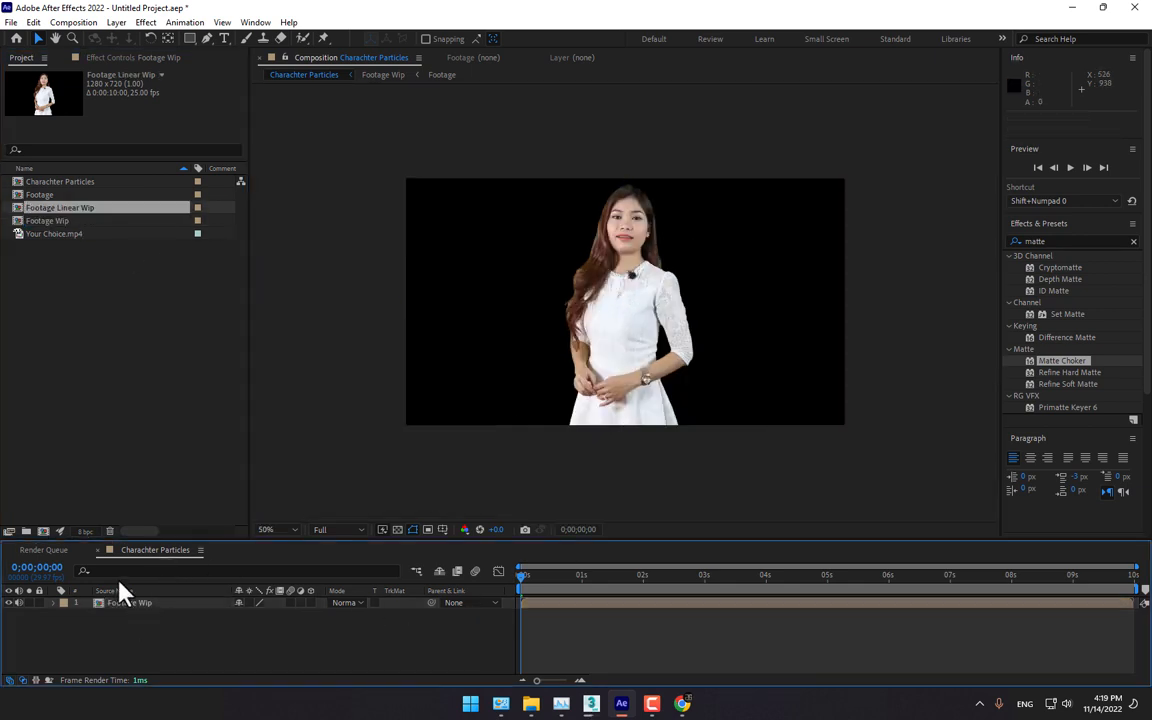
Step: Add Footage Linear Wip below Footage Wip in the Charachter Particles composition and mute the audio of both layers
{"action": "left_click_drag", "start_coordinate": [70, 210], "coordinate": [138, 650]}
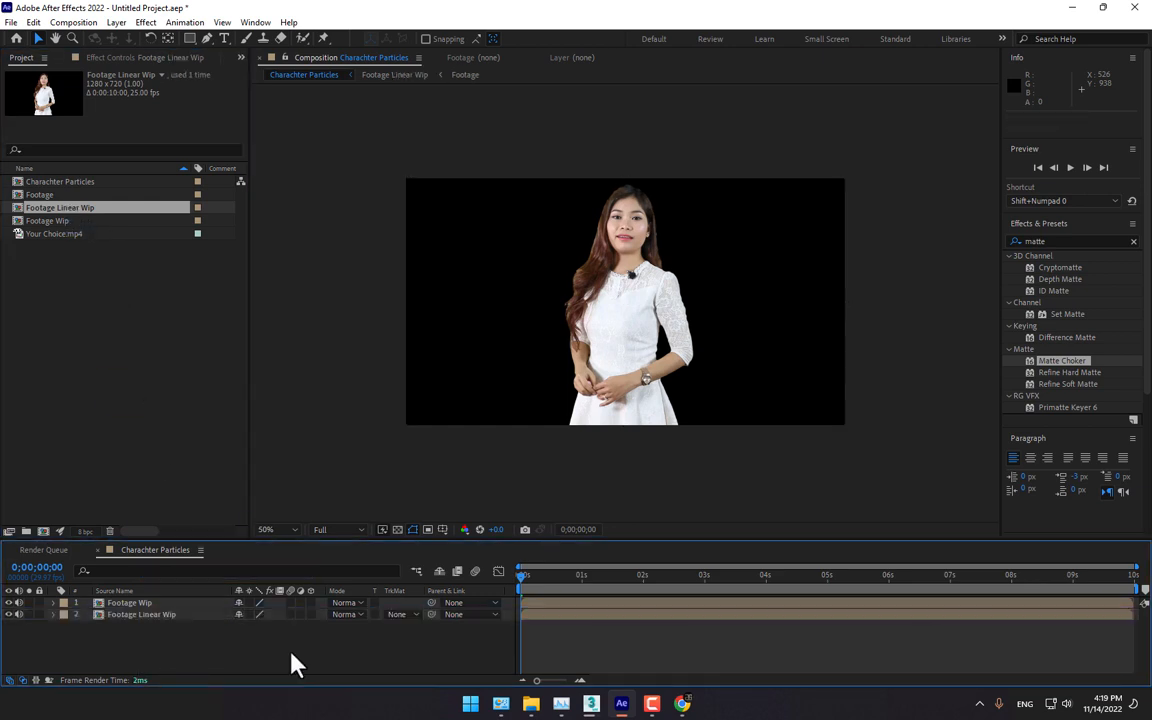
{"action": "left_click", "coordinate": [124, 603]}
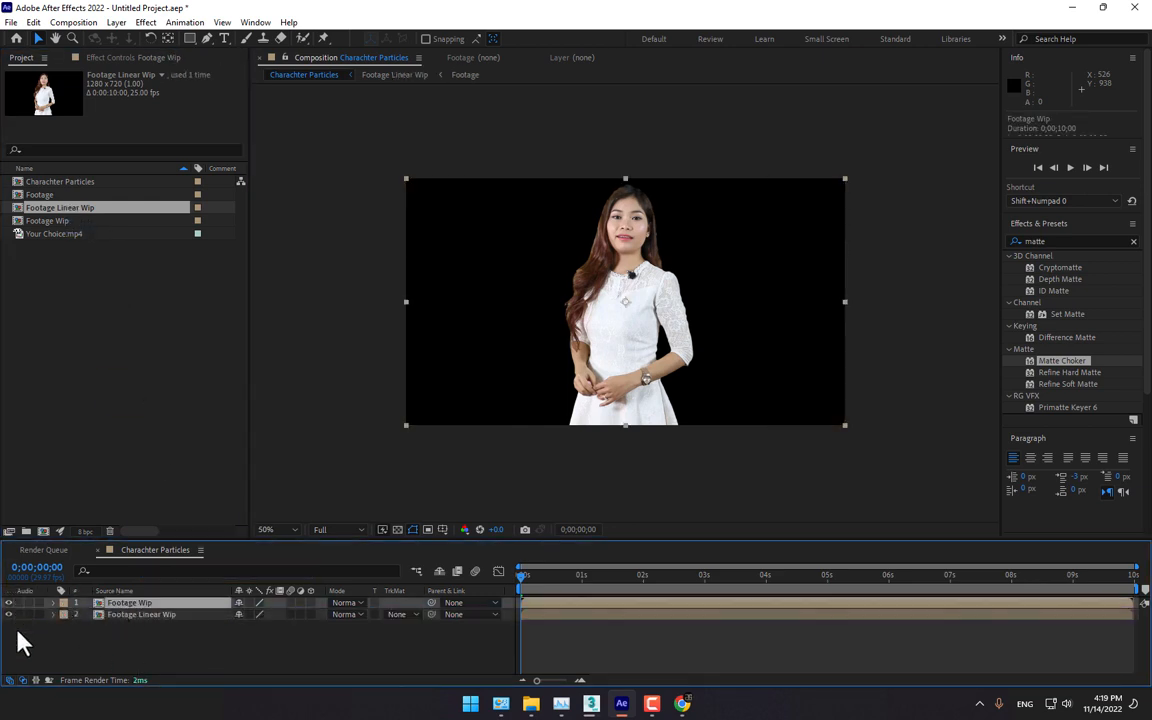
{"action": "left_click", "coordinate": [165, 631]}
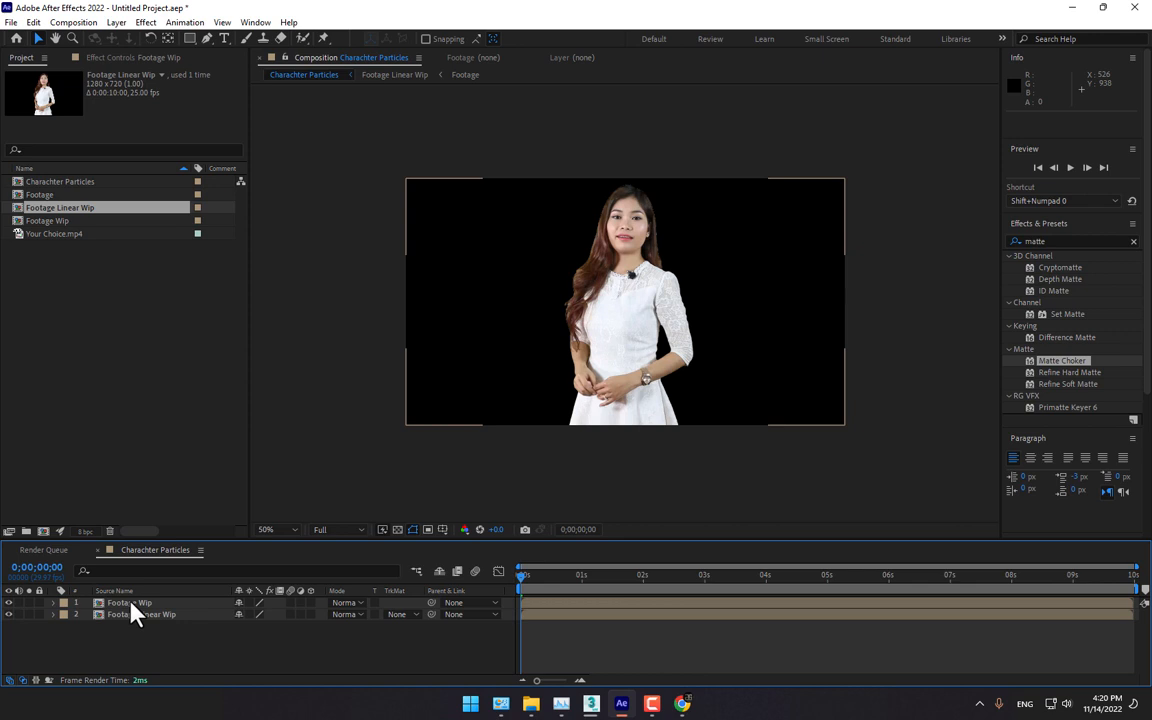
Step: Open the Footage Wip composition and add a 1280 x 720 solid above Footage, sampling its colour from the black background
{"action": "double_click", "coordinate": [131, 604]}
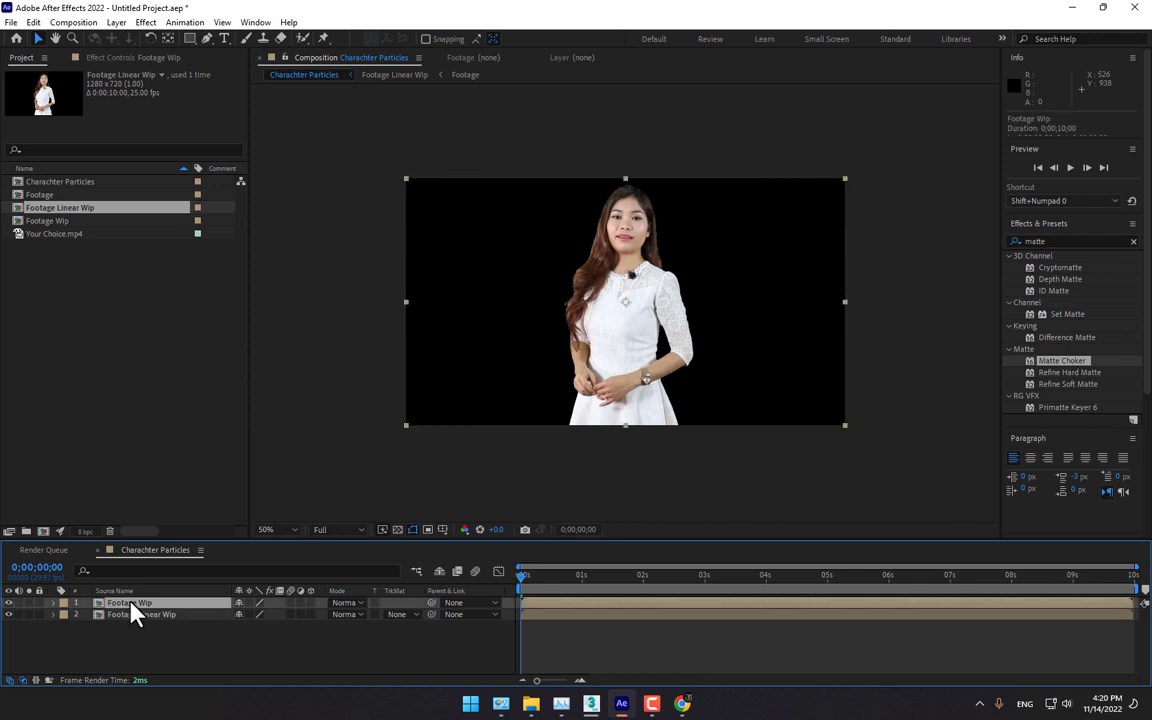
{"action": "right_click", "coordinate": [180, 656]}
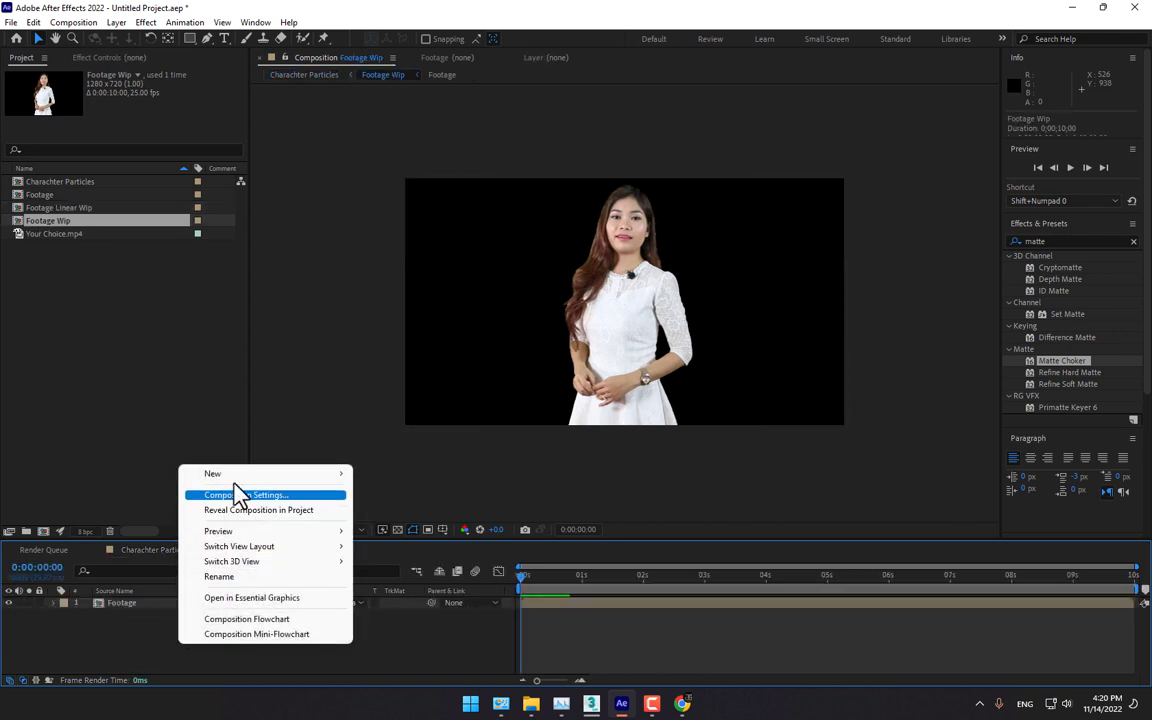
{"action": "mouse_move", "coordinate": [340, 475]}
{"action": "left_click", "coordinate": [382, 509]}
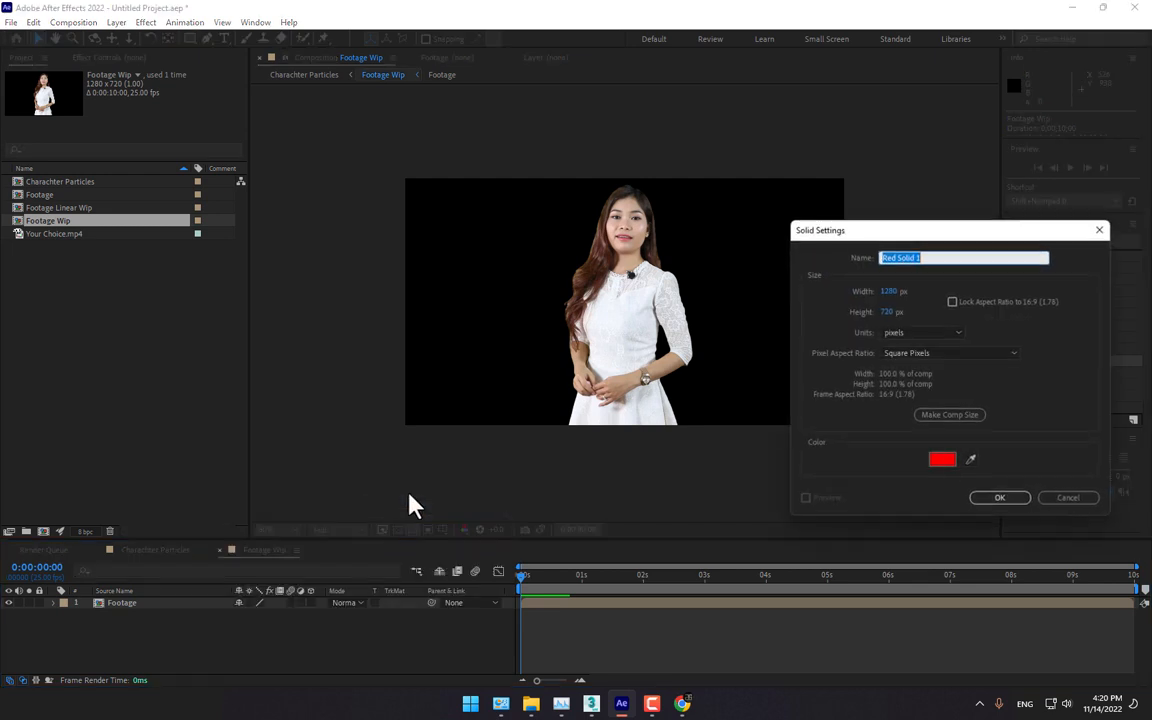
{"action": "left_click", "coordinate": [970, 459]}
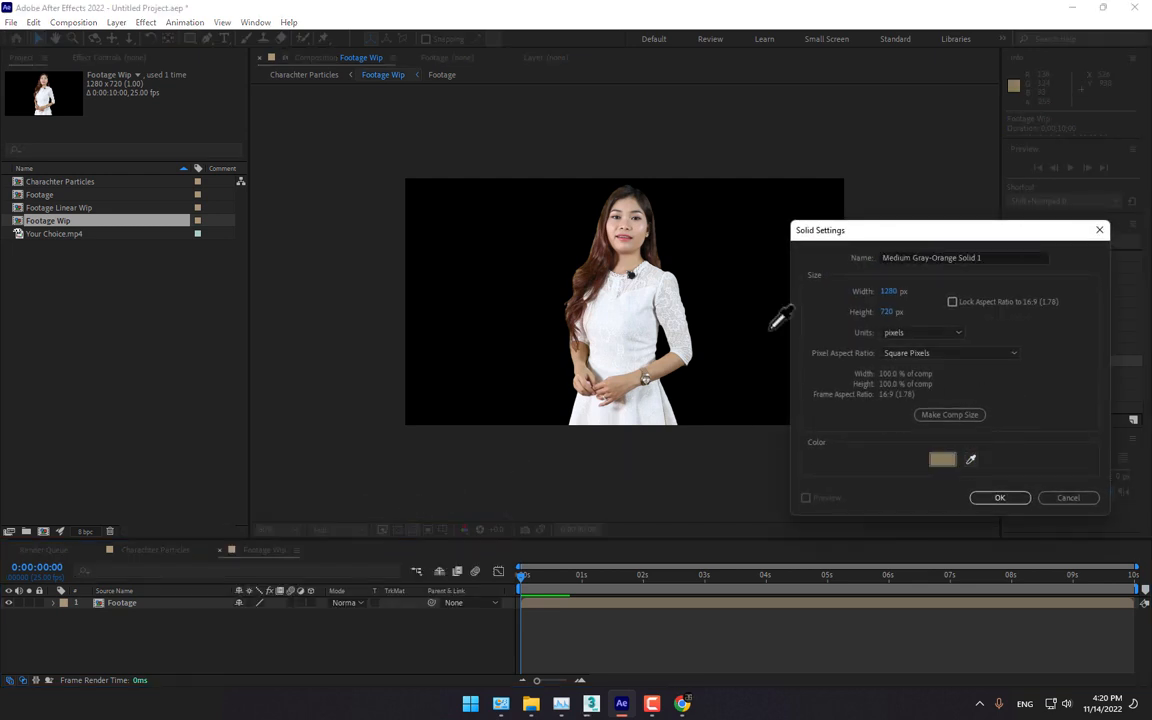
{"action": "left_click", "coordinate": [999, 497]}
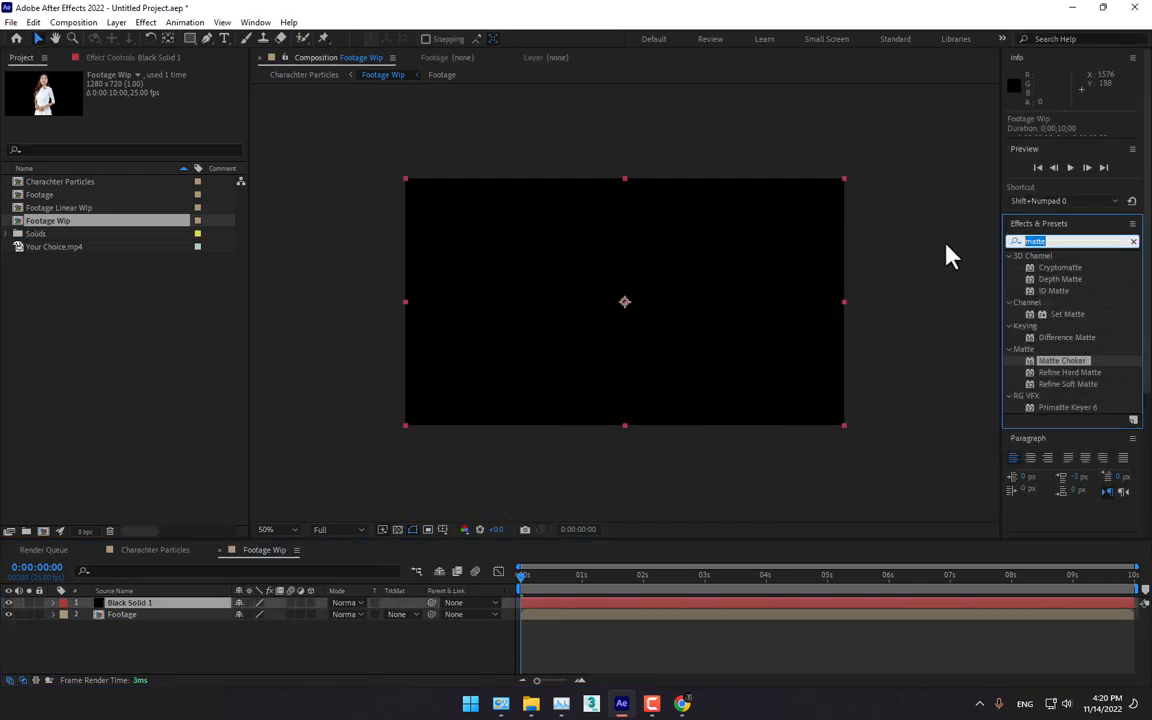
Step: Apply the CC Light Sweep effect to the black solid and move its Center to about 548, 196
{"action": "type", "text": "cc light"}
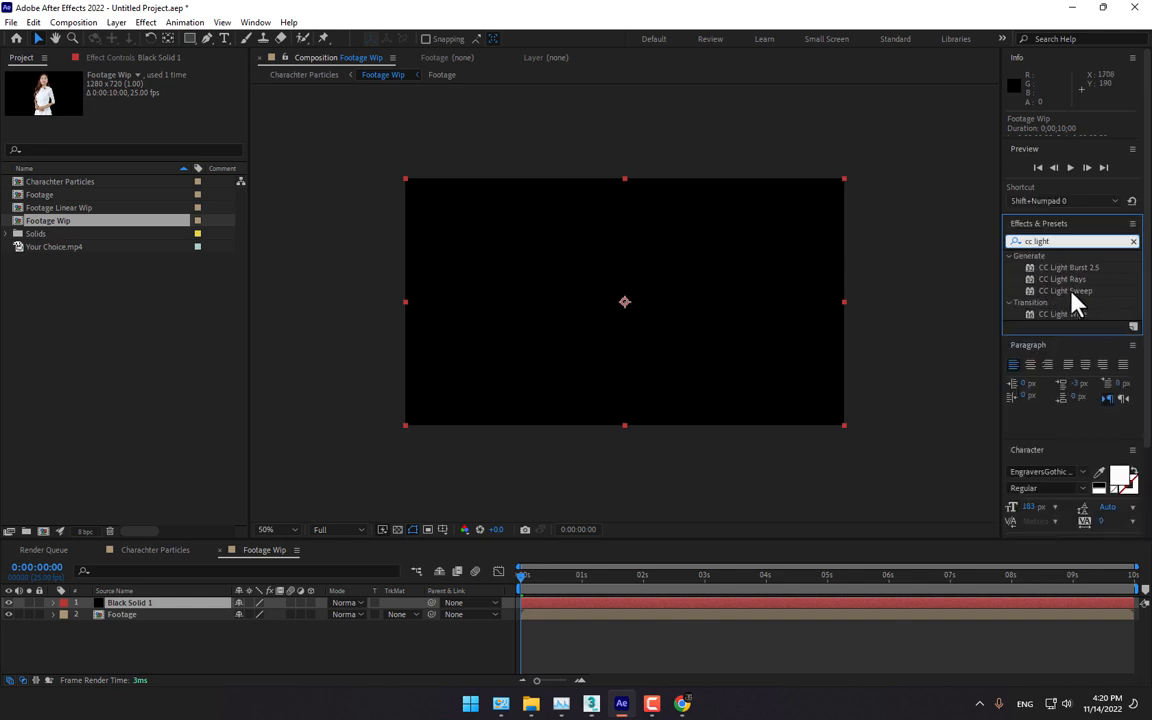
{"action": "left_click_drag", "start_coordinate": [1065, 291], "coordinate": [689, 301]}
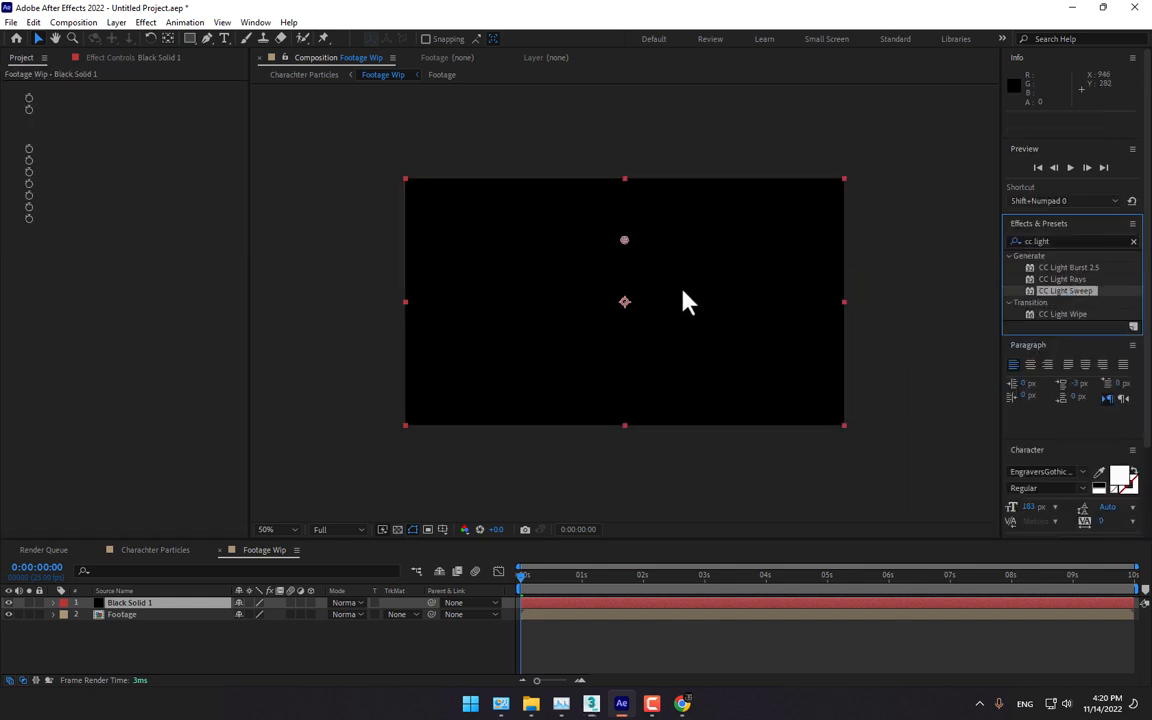
{"action": "left_click_drag", "start_coordinate": [624, 243], "coordinate": [586, 244]}
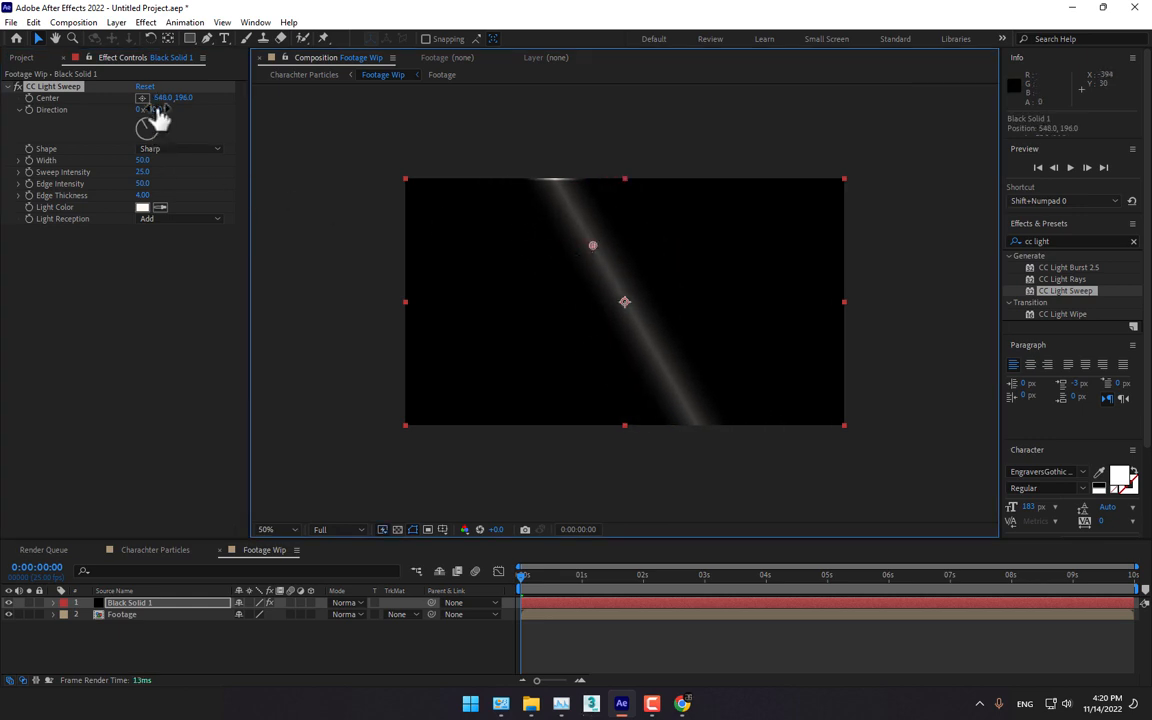
Step: Set the light sweep's Direction to 0° so the beam runs vertically
{"action": "left_click_drag", "start_coordinate": [158, 118], "coordinate": [176, 109]}
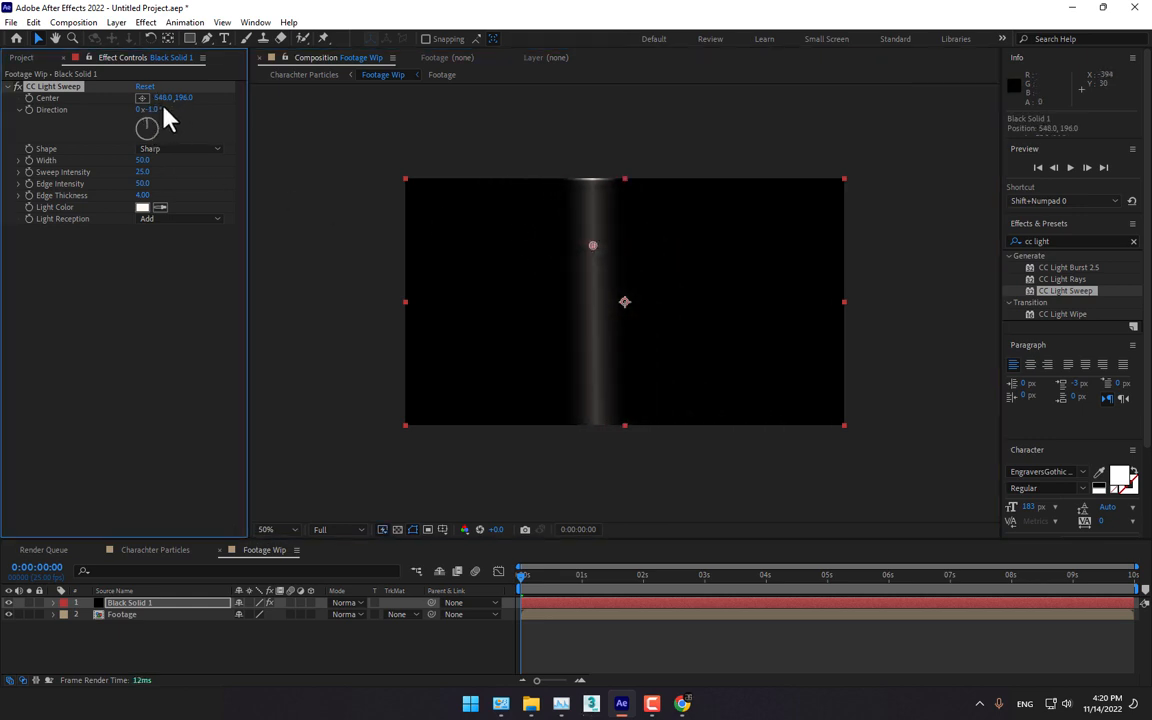
{"action": "left_click", "coordinate": [188, 139]}
{"action": "left_click", "coordinate": [157, 111]}
{"action": "type", "text": "0"}
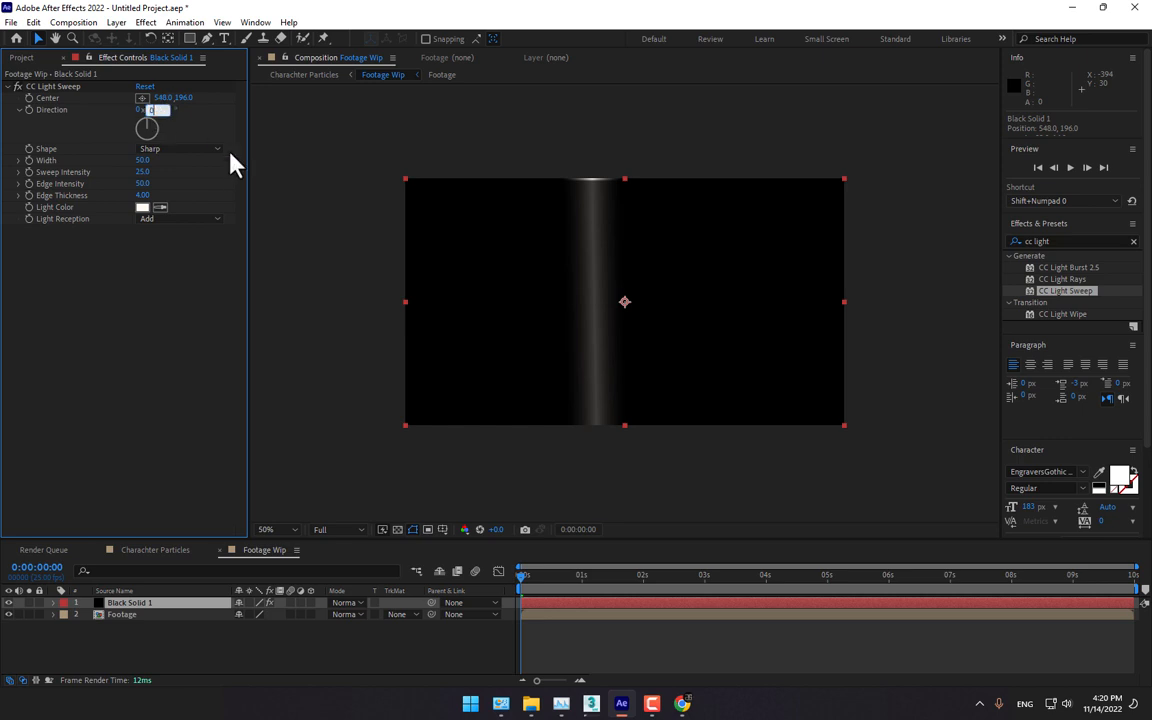
{"action": "key", "text": "Return"}
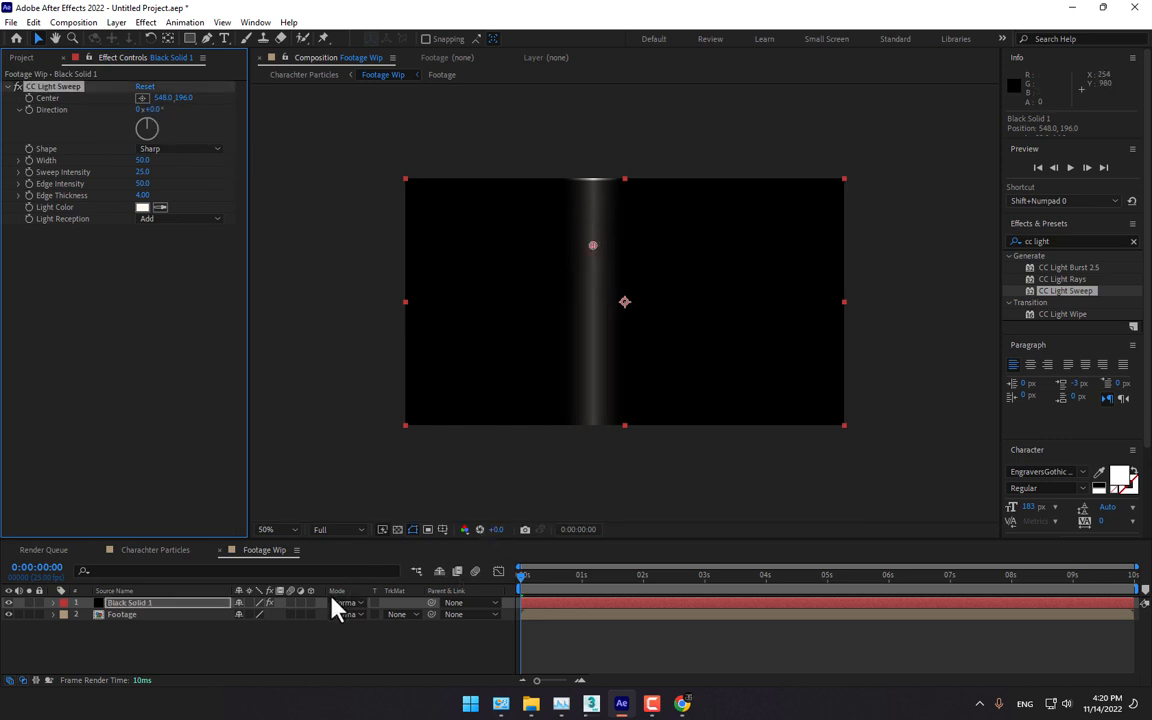
Step: Set the Footage layer's track matte to Luma Matte from the black solid, and move the sweep's Center to about 2, 358
{"action": "left_click", "coordinate": [402, 614]}
{"action": "left_click", "coordinate": [437, 592]}
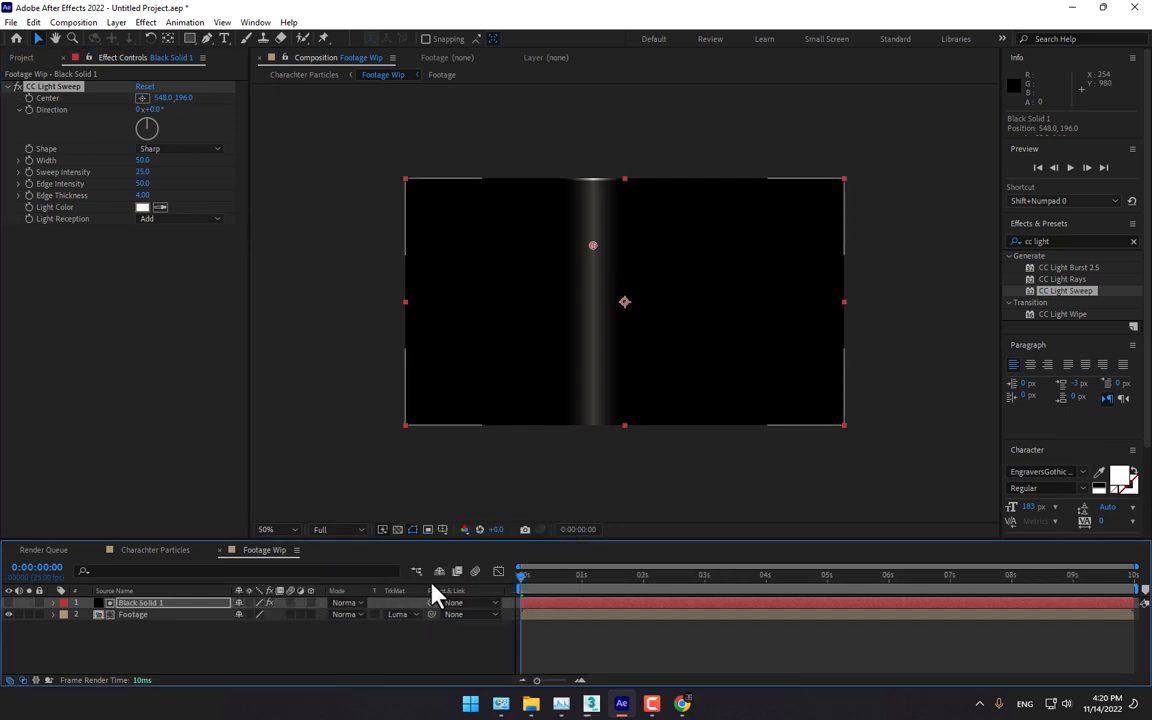
{"action": "left_click_drag", "start_coordinate": [603, 247], "coordinate": [401, 303]}
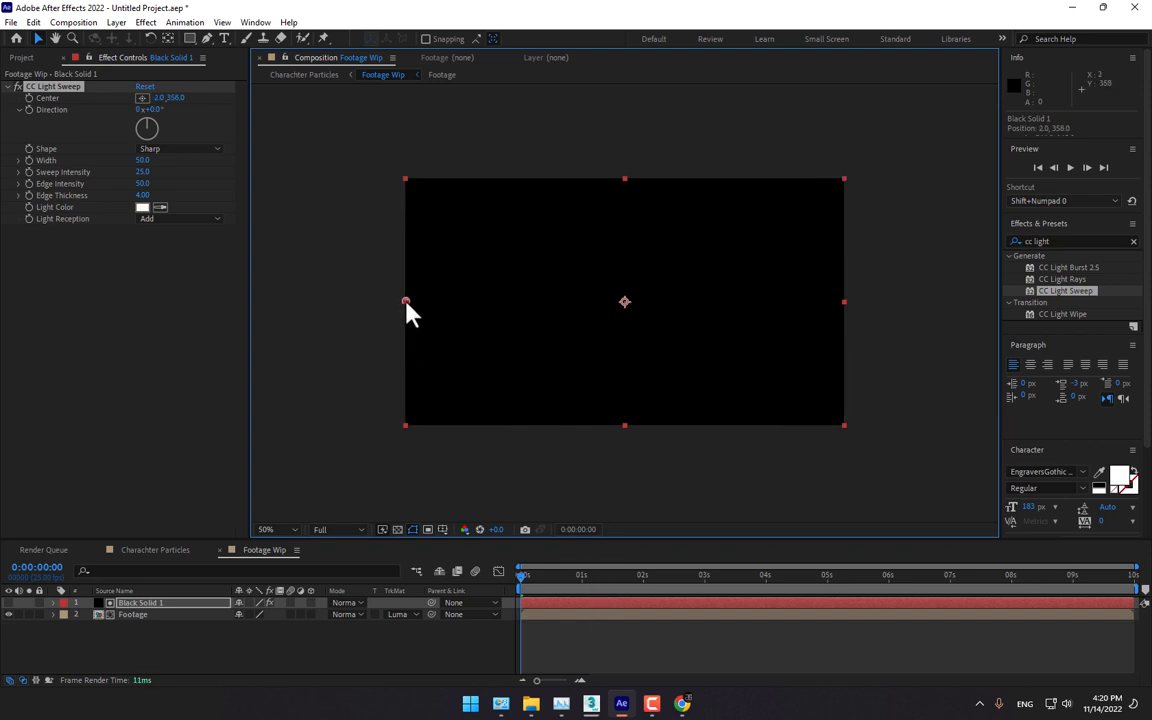
Step: Show the rulers, place a vertical guide at 360, and align the light sweep's Center with it at 360, 216
{"action": "left_click_drag", "start_coordinate": [406, 303], "coordinate": [536, 251]}
{"action": "key", "text": "ctrl+r"}
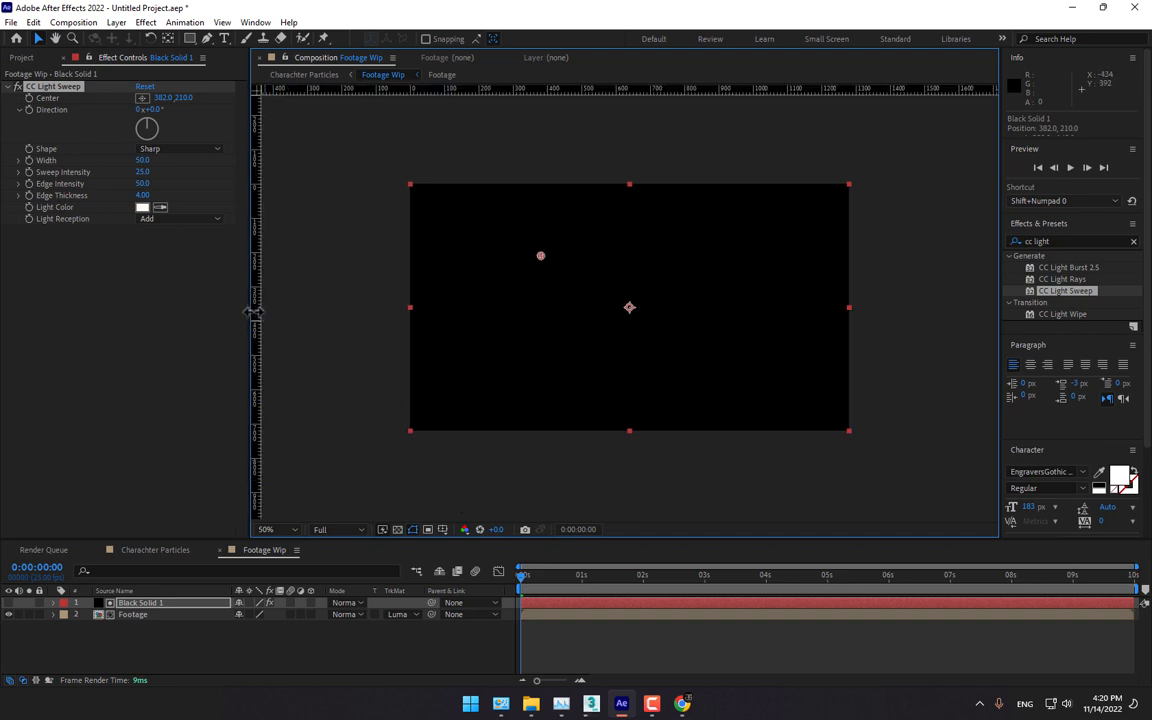
{"action": "left_click_drag", "start_coordinate": [253, 311], "coordinate": [547, 301]}
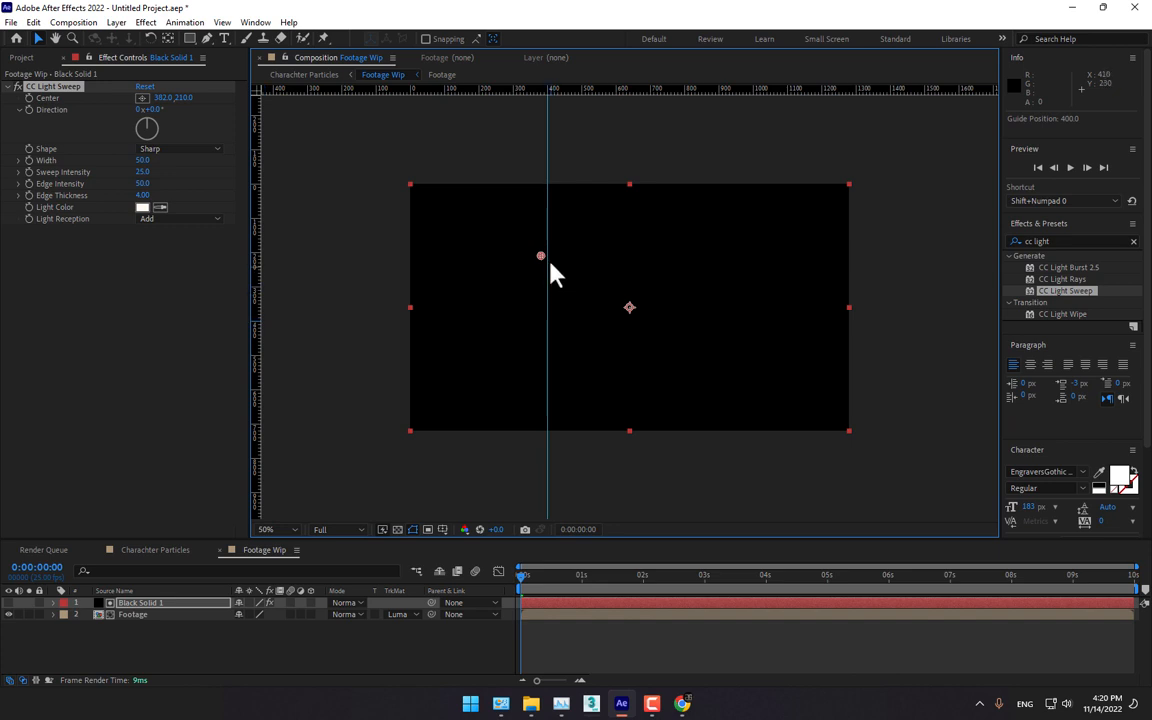
{"action": "mouse_move", "coordinate": [541, 256]}
{"action": "left_mouse_down"}
{"action": "mouse_move", "coordinate": [559, 258]}
{"action": "mouse_move", "coordinate": [533, 262]}
{"action": "left_mouse_up"}
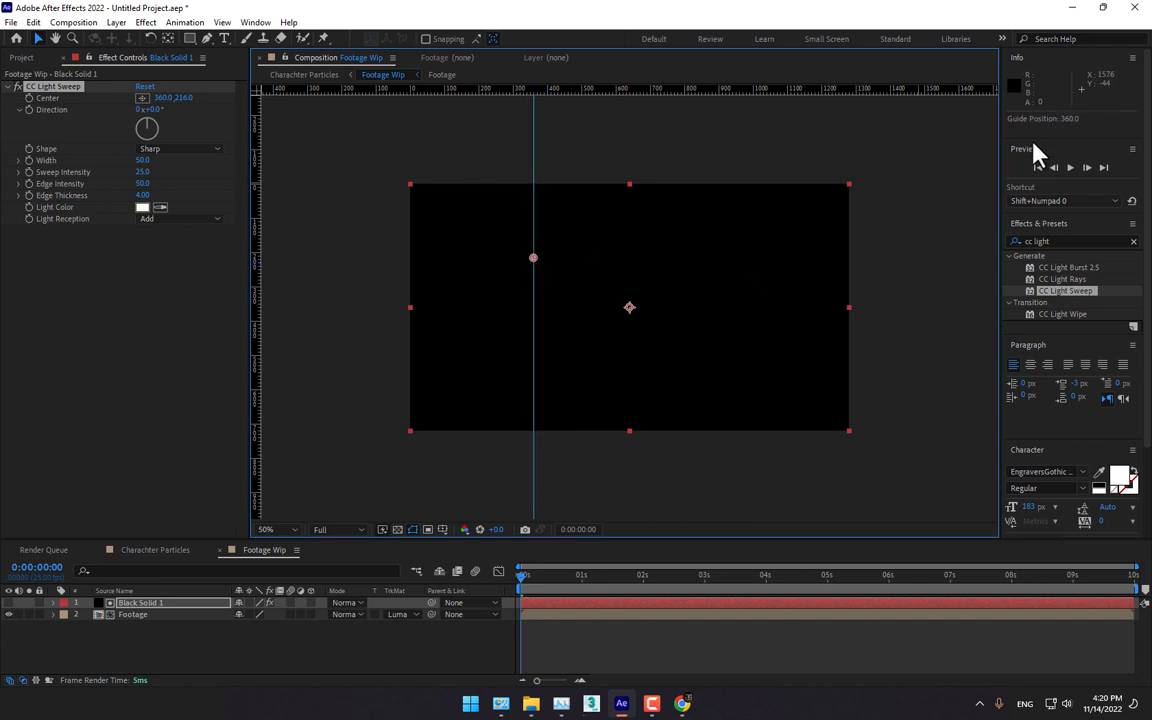
Step: Keyframe the light sweep's Direction and Center, moving the Center from 360, 208 at 0 s to a new vertical guide at 900, 210 at 5 s
{"action": "left_click_drag", "start_coordinate": [533, 258], "coordinate": [540, 255]}
{"action": "left_click", "coordinate": [30, 112]}
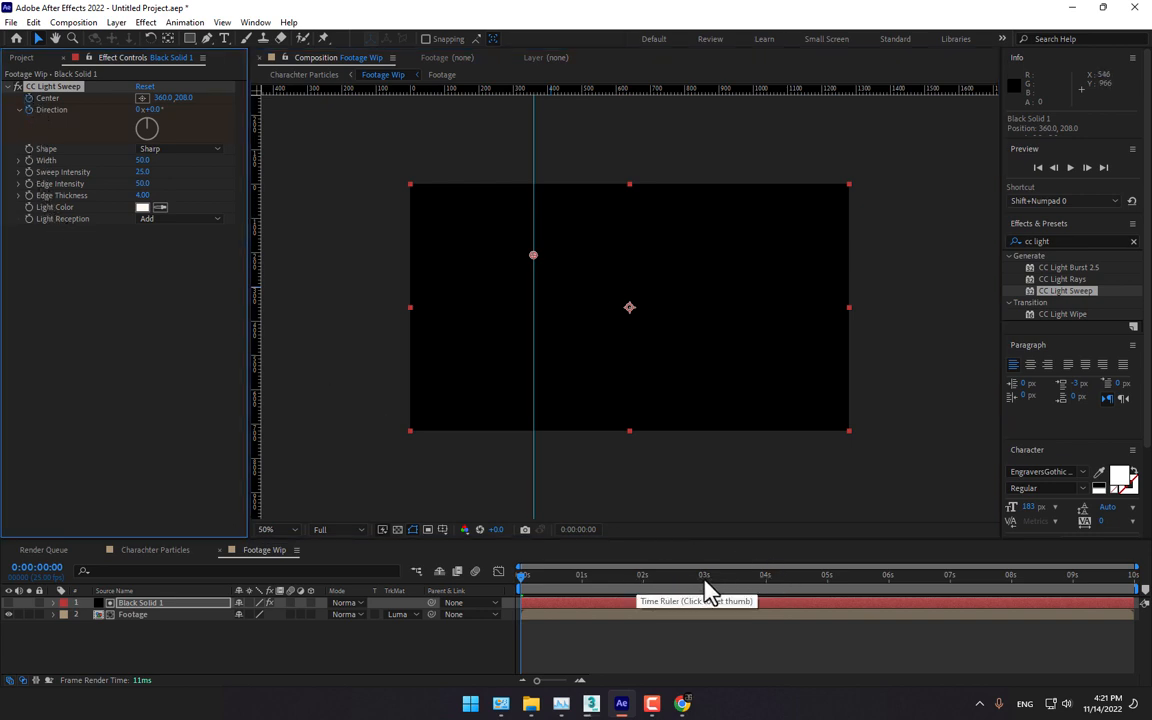
{"action": "left_click", "coordinate": [829, 588]}
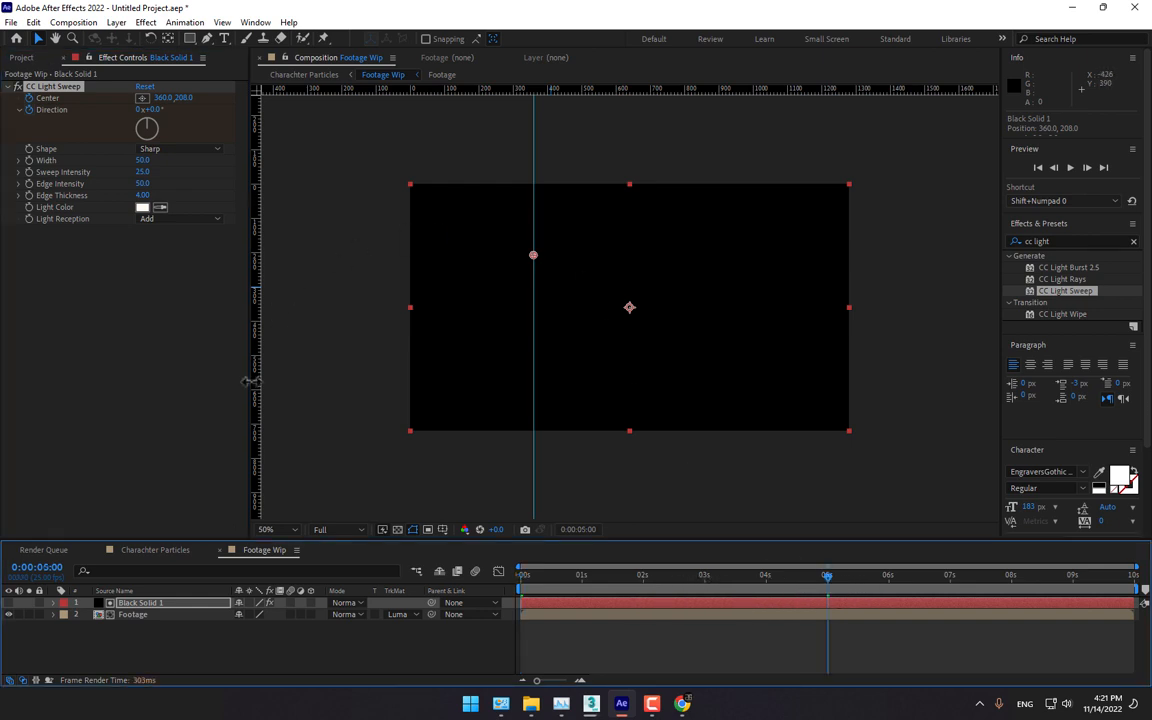
{"action": "left_click_drag", "start_coordinate": [256, 226], "coordinate": [705, 247]}
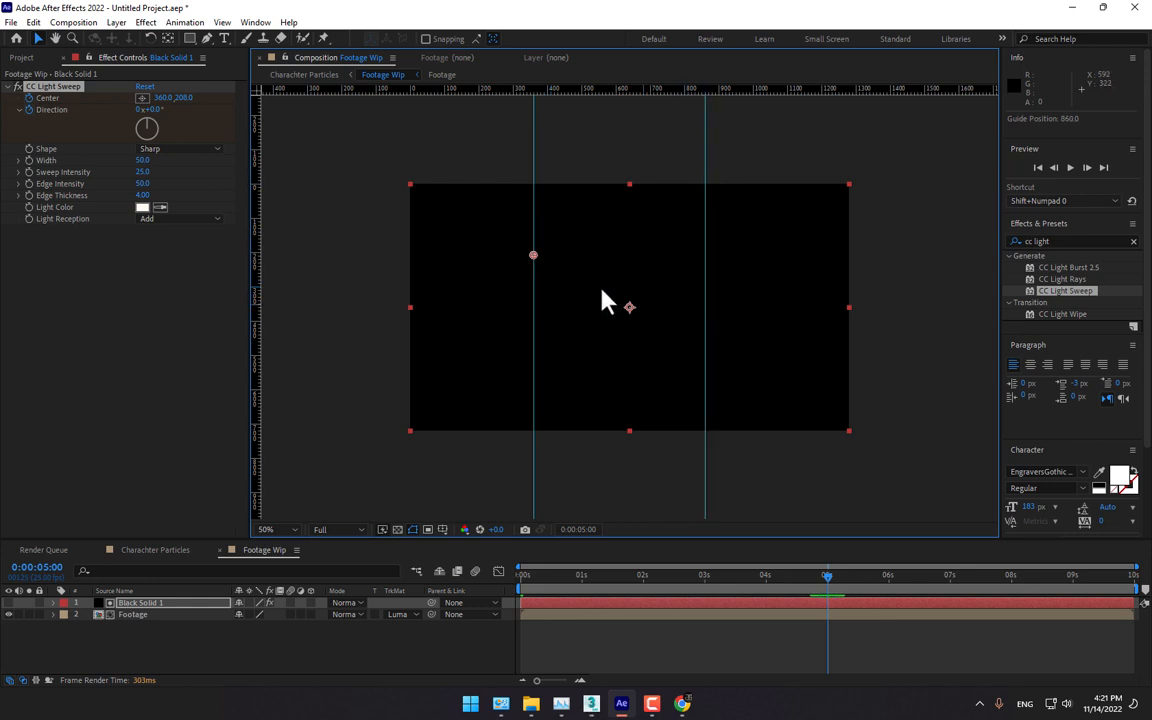
{"action": "left_click_drag", "start_coordinate": [534, 256], "coordinate": [718, 236]}
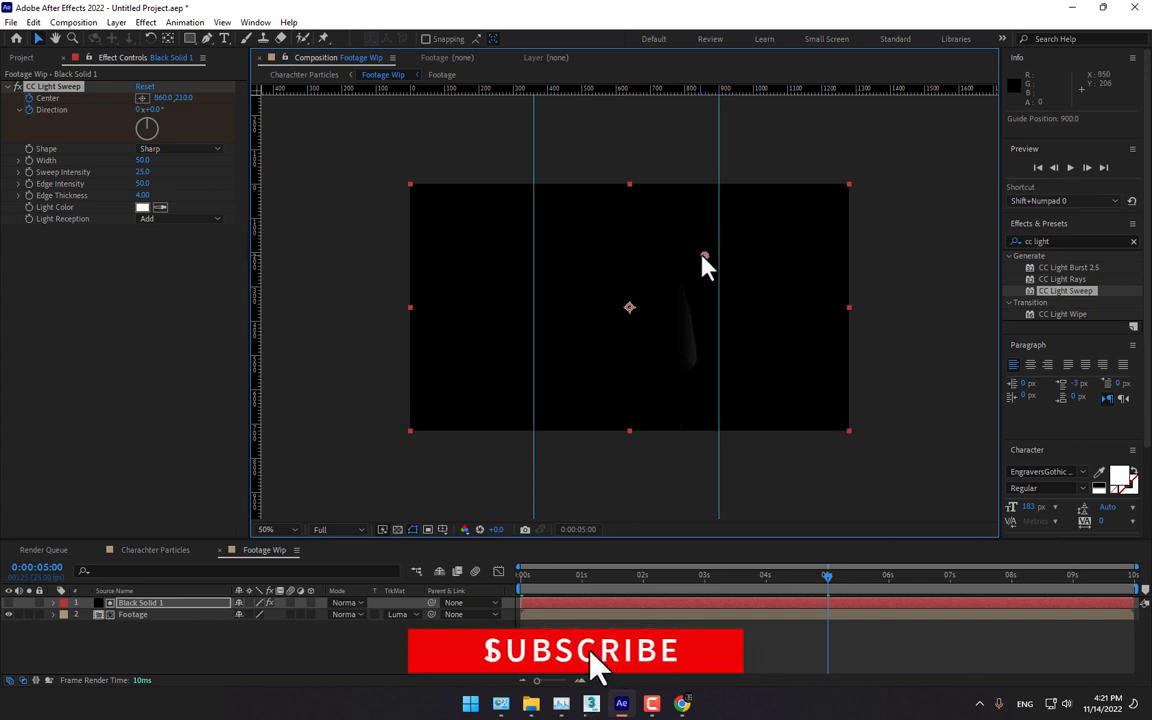
{"action": "left_click_drag", "start_coordinate": [704, 256], "coordinate": [719, 258]}
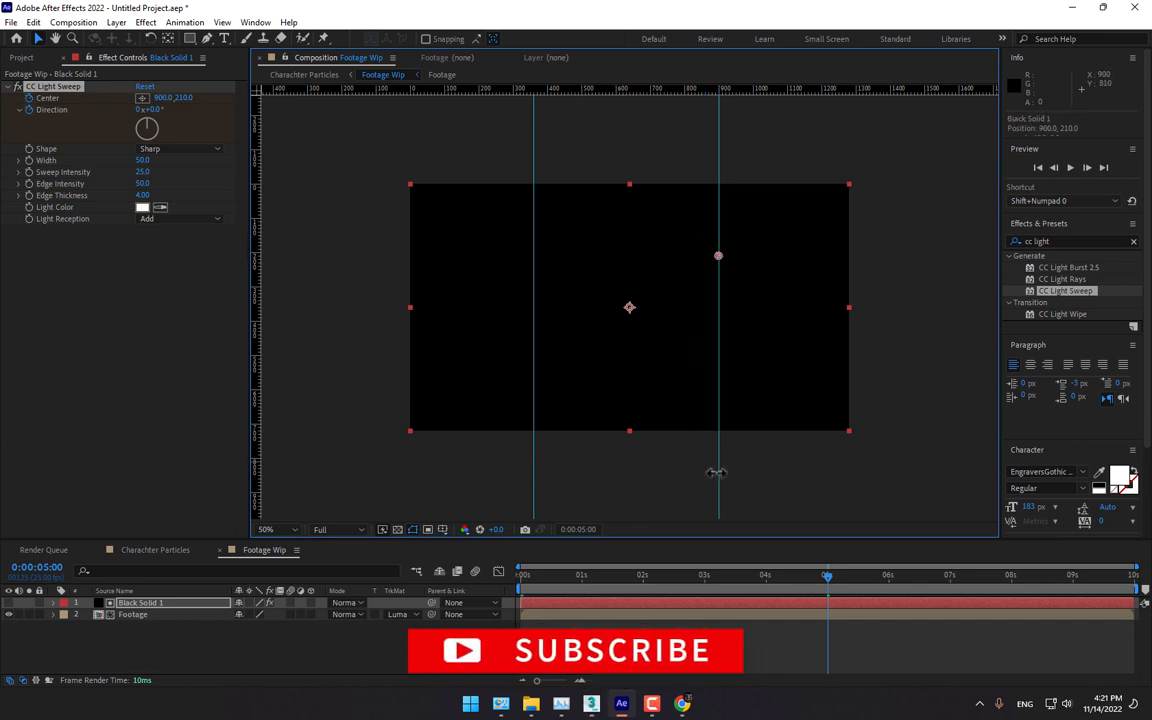
{"action": "left_click_drag", "start_coordinate": [557, 577], "coordinate": [830, 585]}
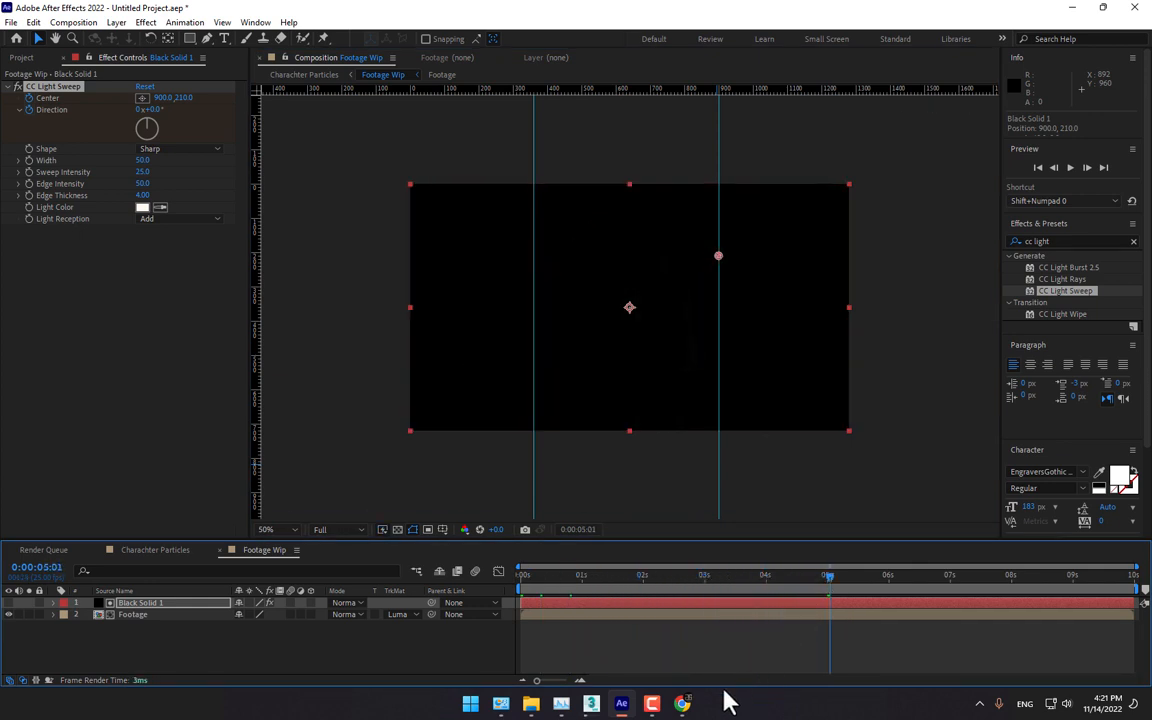
Step: Open the Footage Linear Wip composition, show its rulers, and place vertical guides at 360 and 900
{"action": "left_click", "coordinate": [141, 551]}
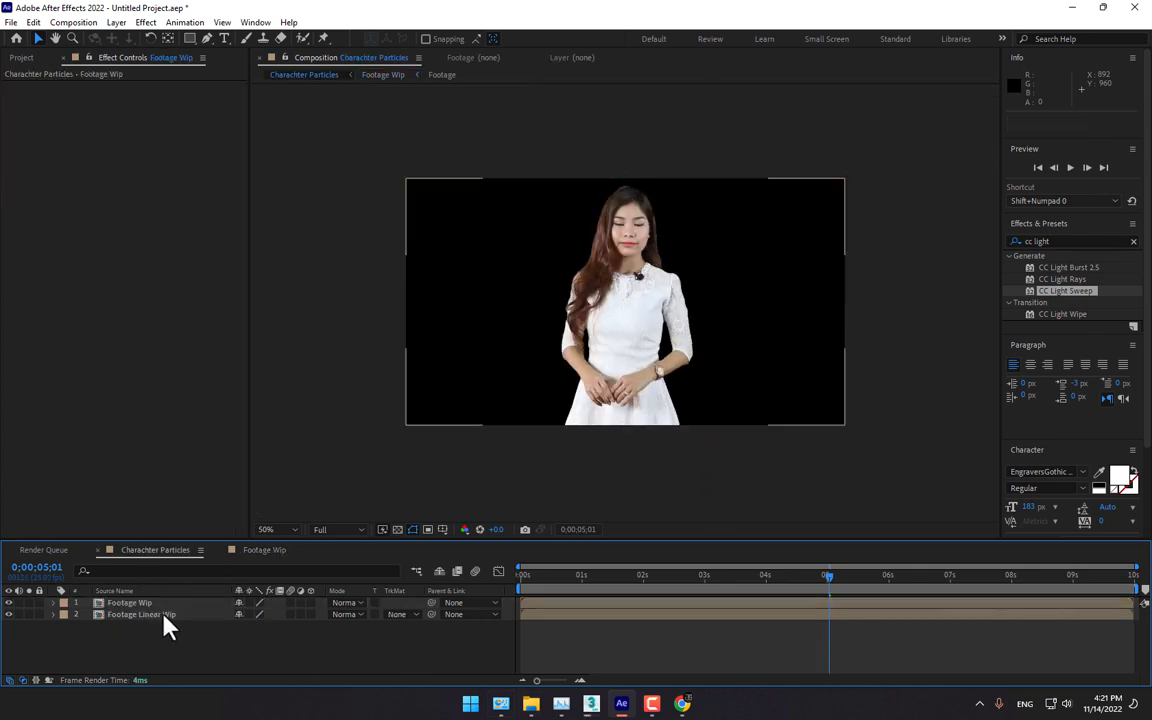
{"action": "double_click", "coordinate": [165, 622]}
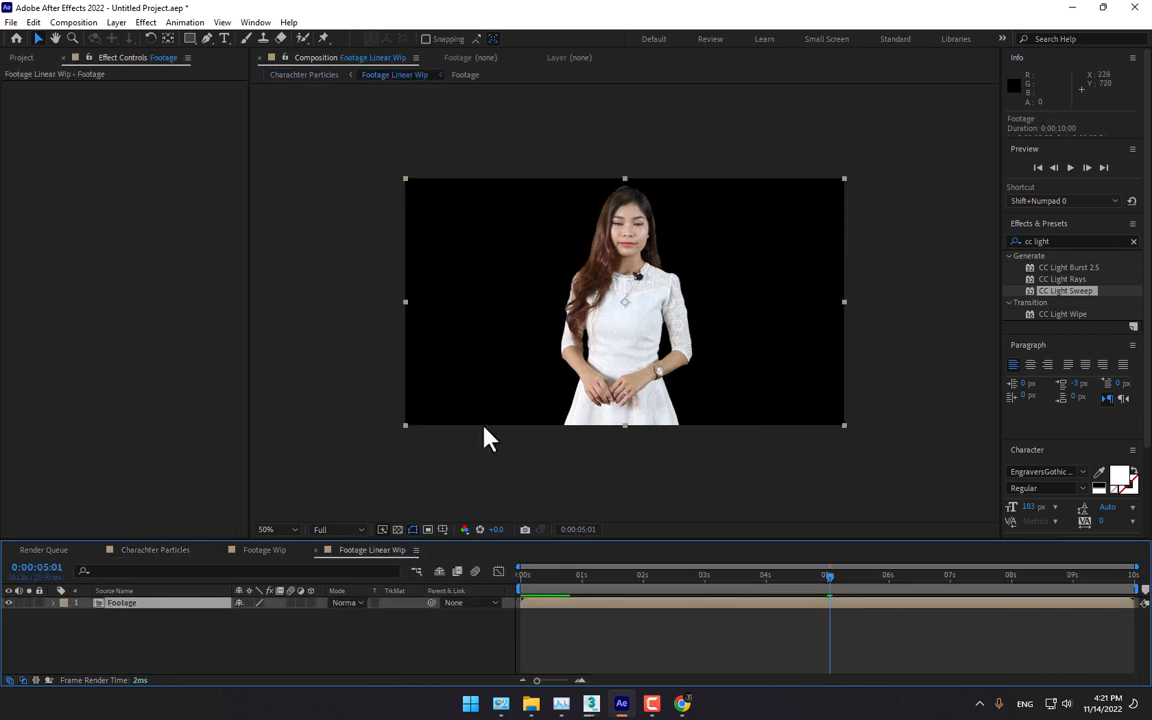
{"action": "key", "text": "ctrl+r"}
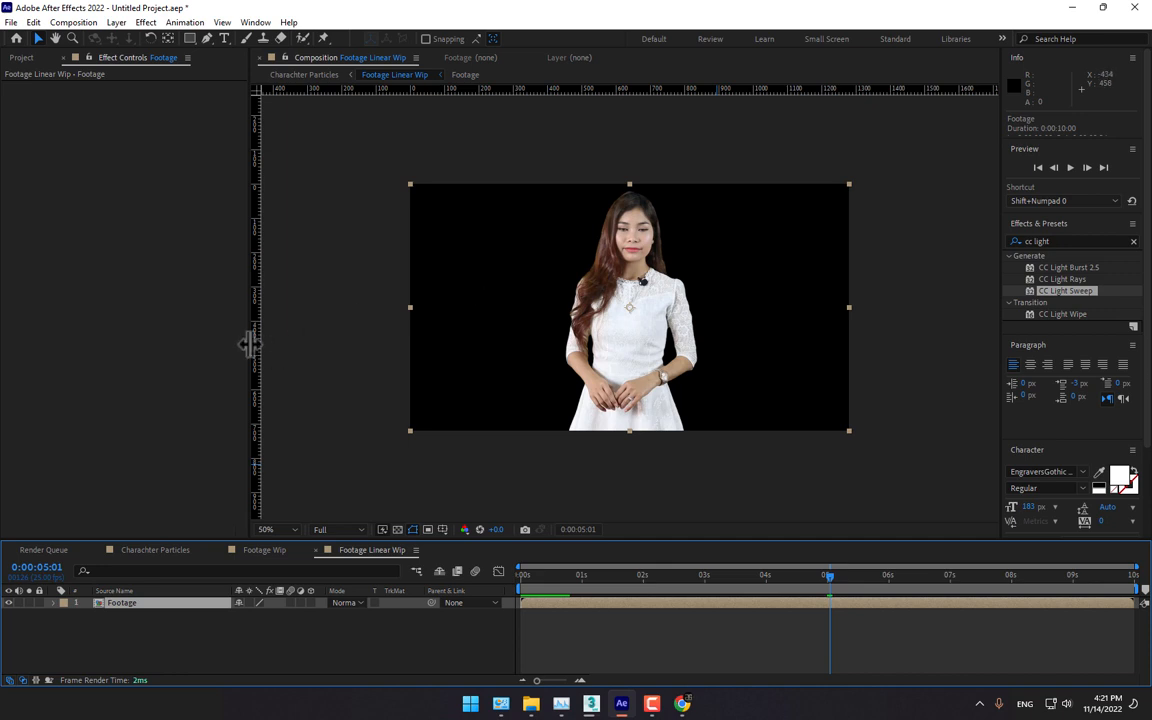
{"action": "left_click_drag", "start_coordinate": [255, 339], "coordinate": [535, 299]}
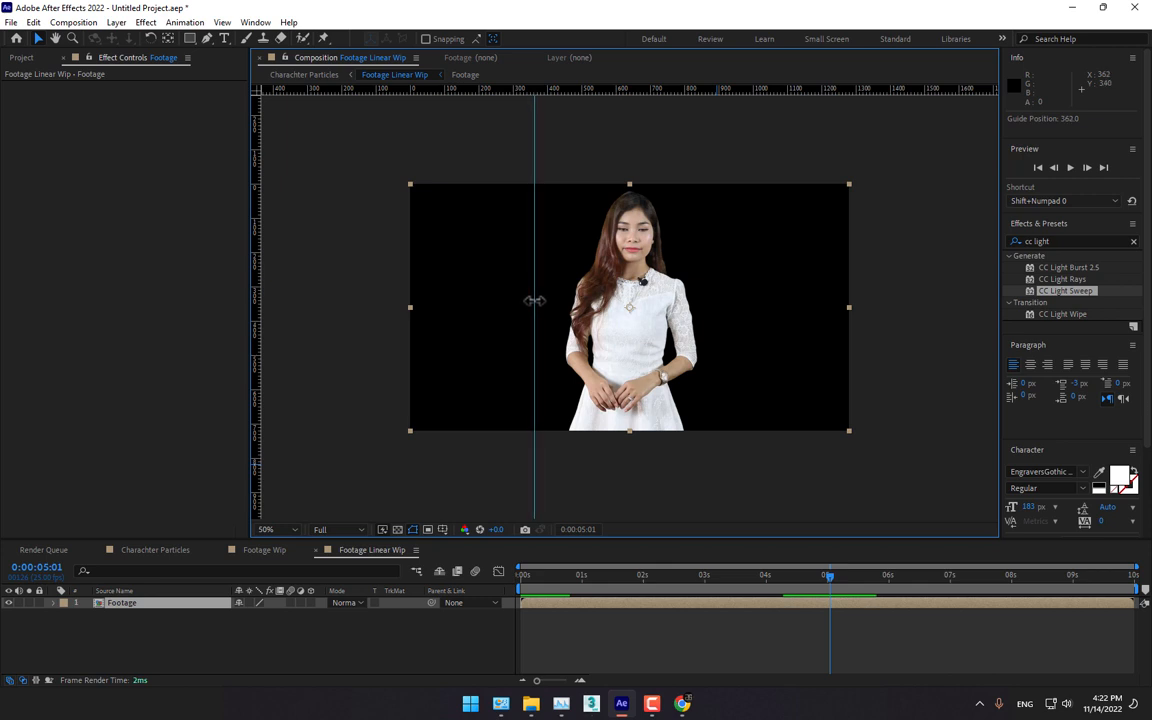
{"action": "left_click_drag", "start_coordinate": [534, 300], "coordinate": [533, 301]}
{"action": "left_click", "coordinate": [257, 657]}
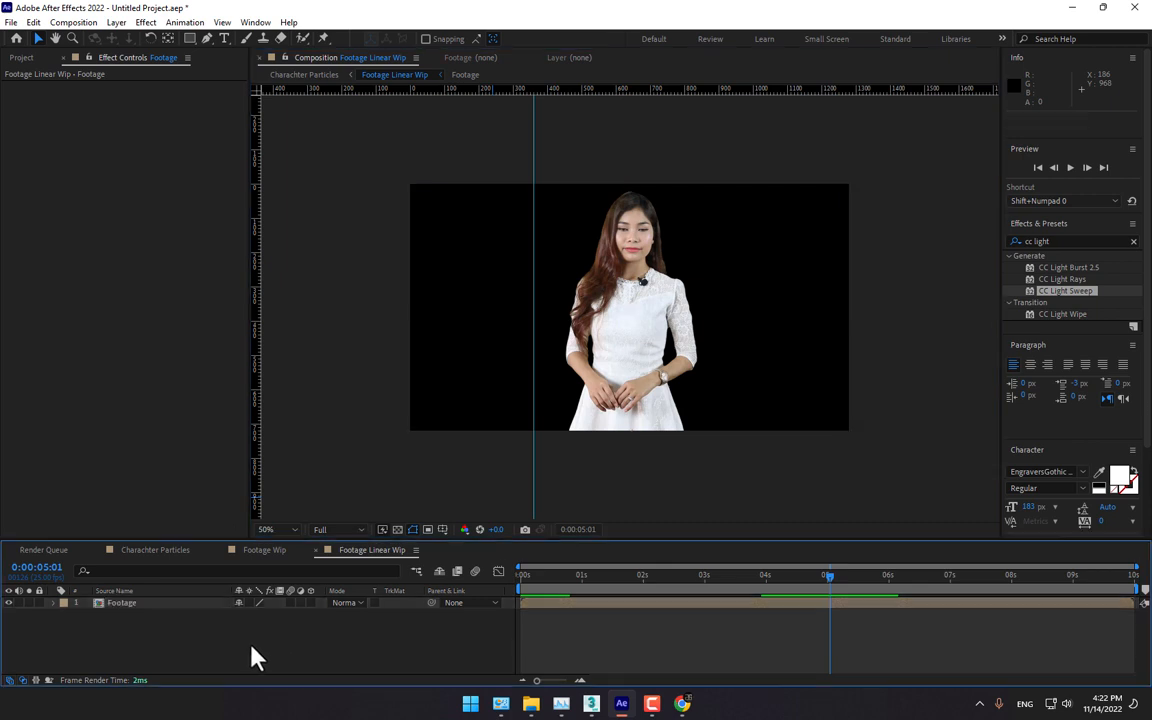
{"action": "left_click_drag", "start_coordinate": [262, 224], "coordinate": [721, 218]}
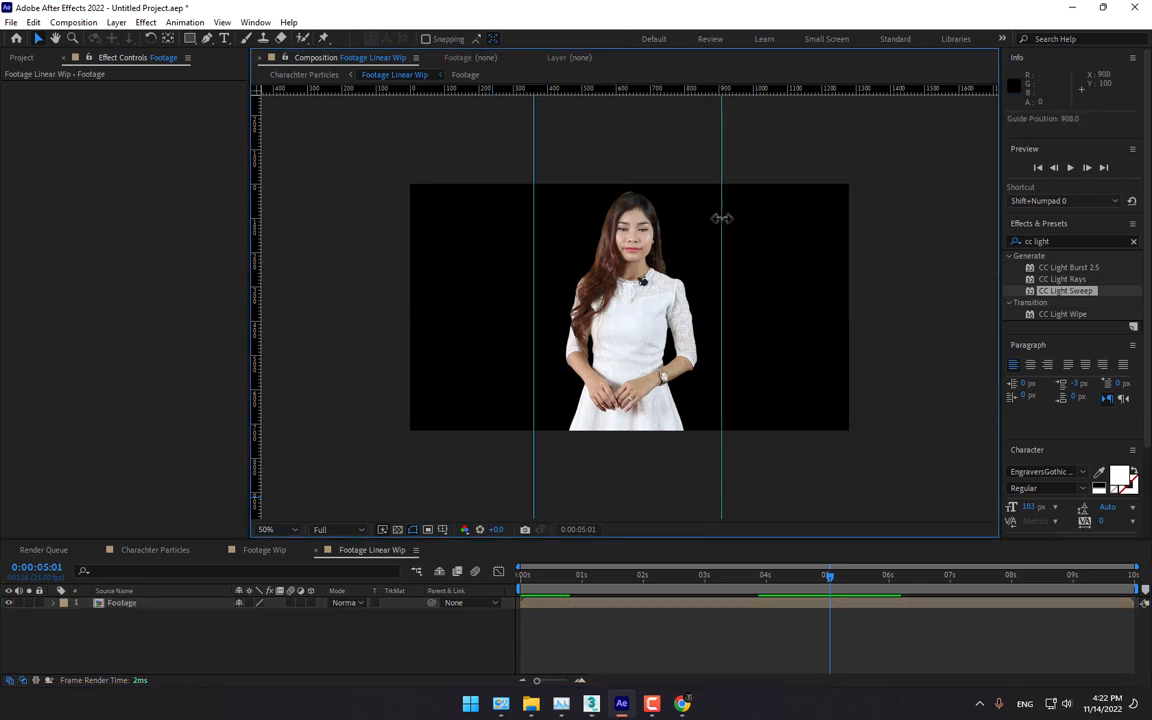
{"action": "left_click_drag", "start_coordinate": [721, 217], "coordinate": [718, 217]}
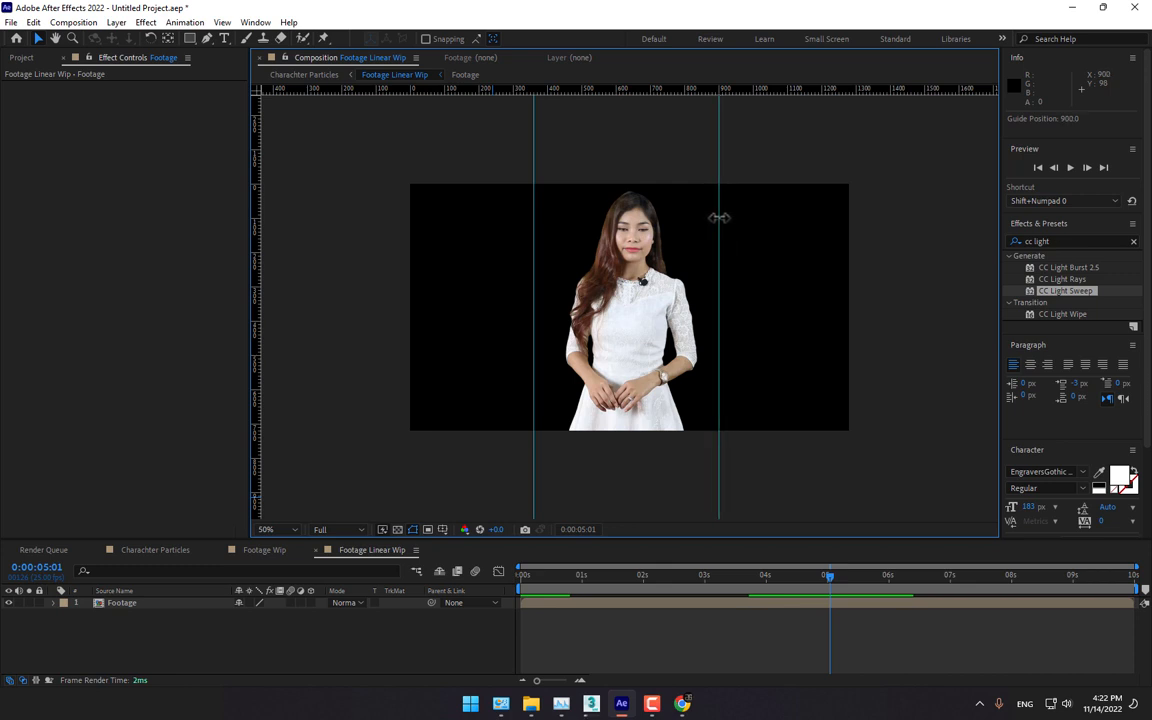
{"action": "left_click_drag", "start_coordinate": [718, 217], "coordinate": [719, 217]}
Step: Apply the Linear Wipe transition effect to the Footage layer in Footage Linear Wip
{"action": "left_click", "coordinate": [167, 604]}
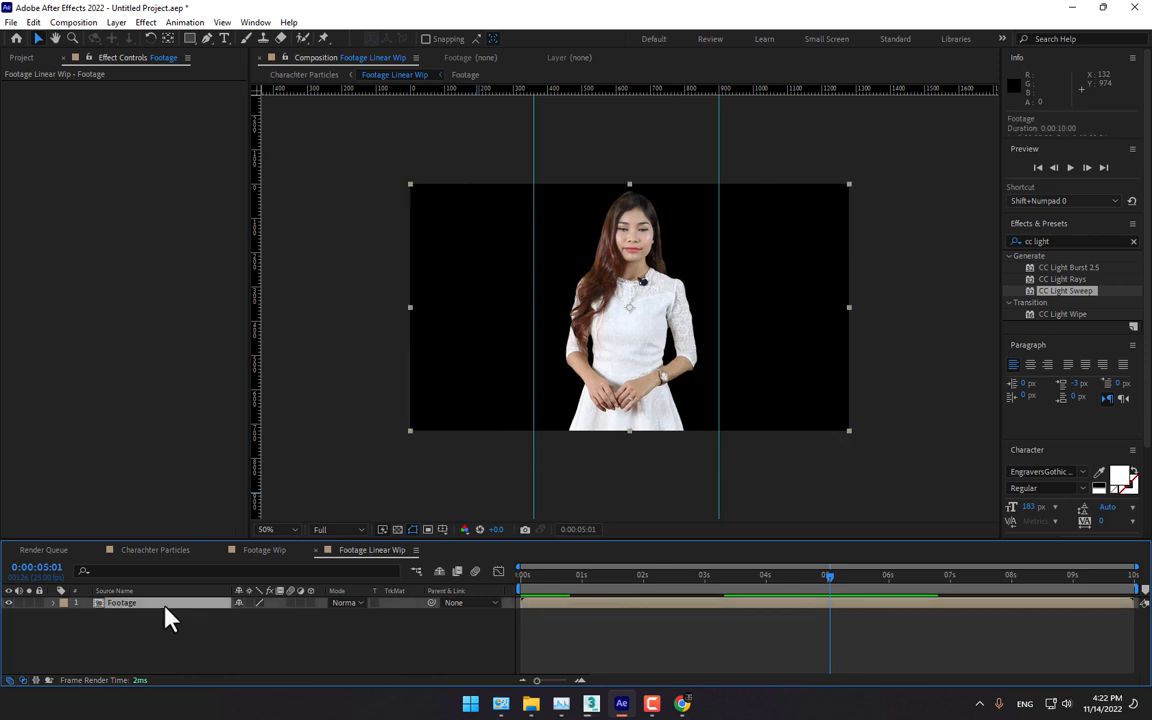
{"action": "left_click", "coordinate": [1080, 242]}
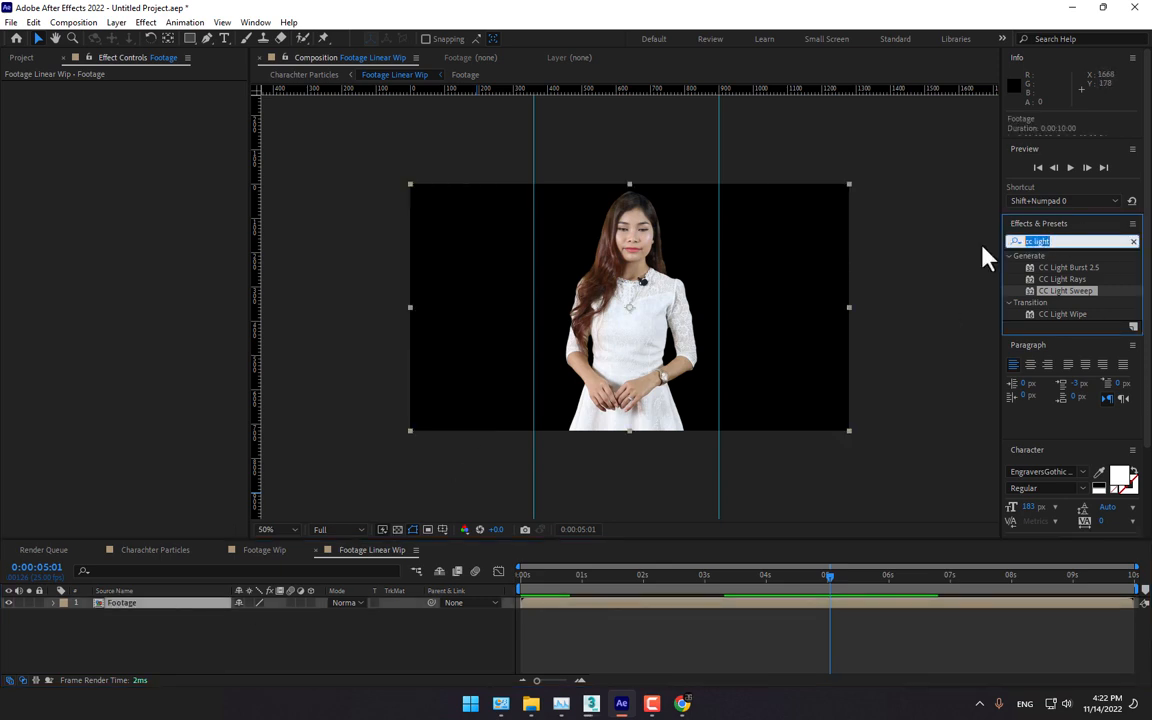
{"action": "type", "text": "linear"}
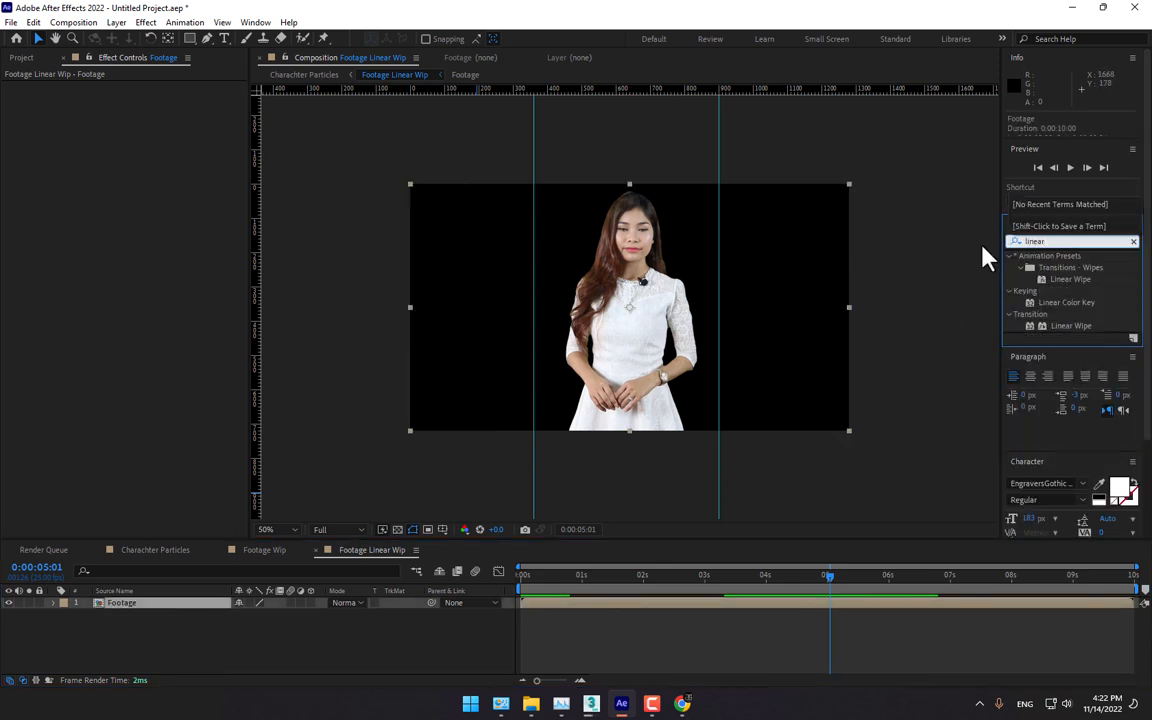
{"action": "left_click_drag", "start_coordinate": [1070, 326], "coordinate": [588, 368]}
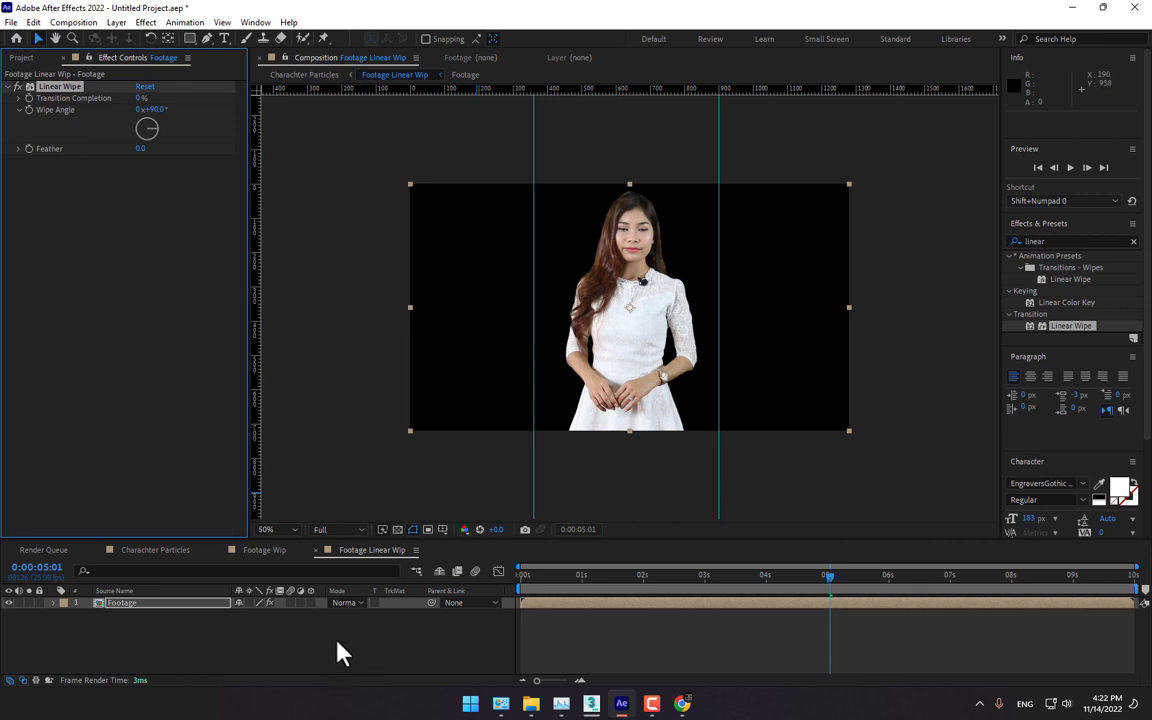
Step: Open the nested Footage composition and add a deep red solid beneath the Your Choice.mp4 layer
{"action": "double_click", "coordinate": [177, 603]}
{"action": "key", "text": "ctrl+y"}
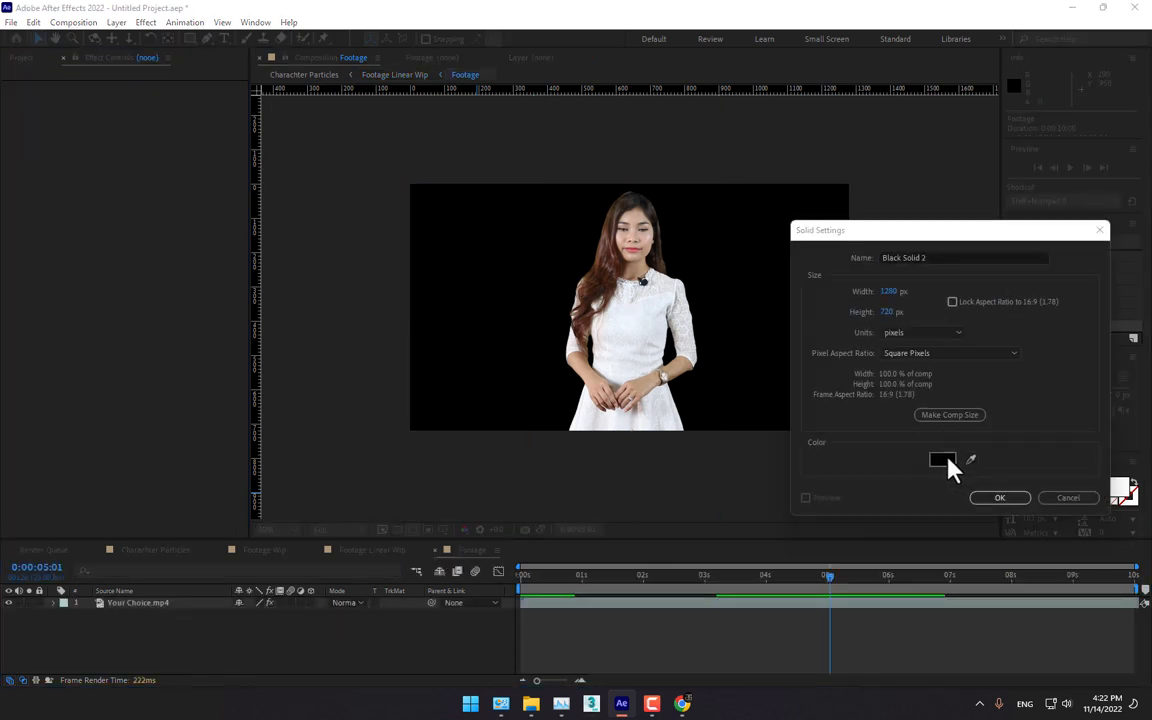
{"action": "left_click", "coordinate": [941, 458]}
{"action": "left_click", "coordinate": [940, 389]}
{"action": "left_click", "coordinate": [999, 499]}
{"action": "left_click_drag", "start_coordinate": [141, 603], "coordinate": [141, 620]}
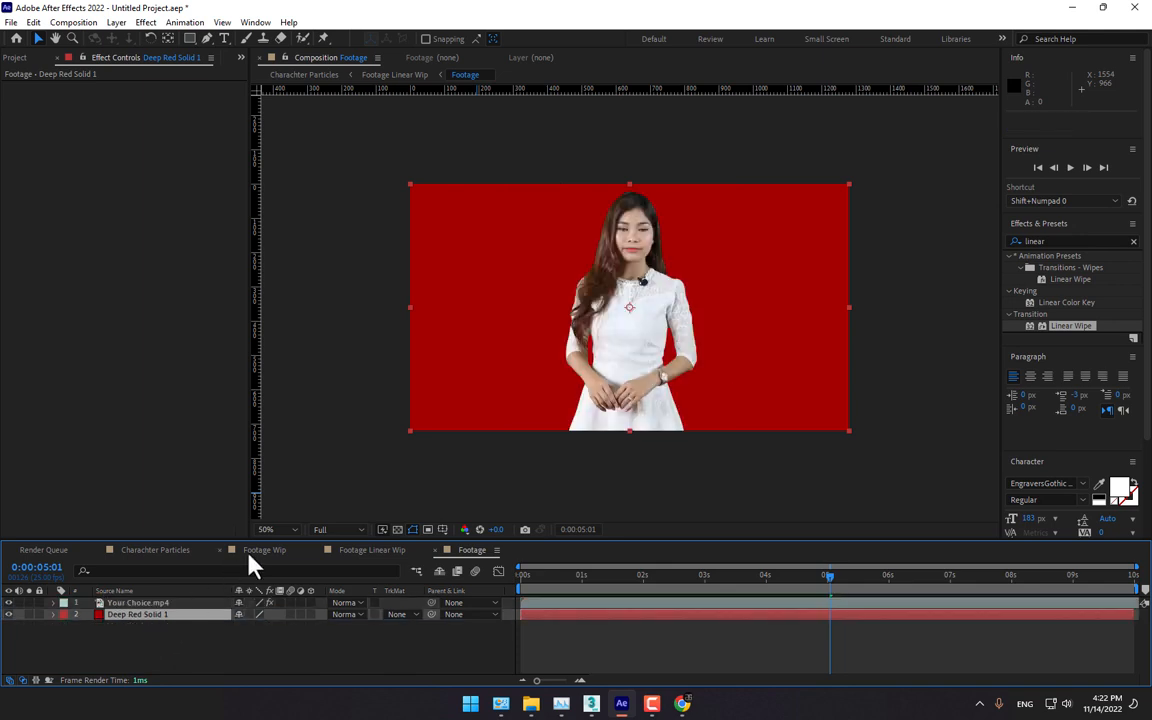
Step: In Footage Linear Wip, set the Linear Wipe's Transition Completion to 26% and its Feather to 150
{"action": "left_click", "coordinate": [357, 549]}
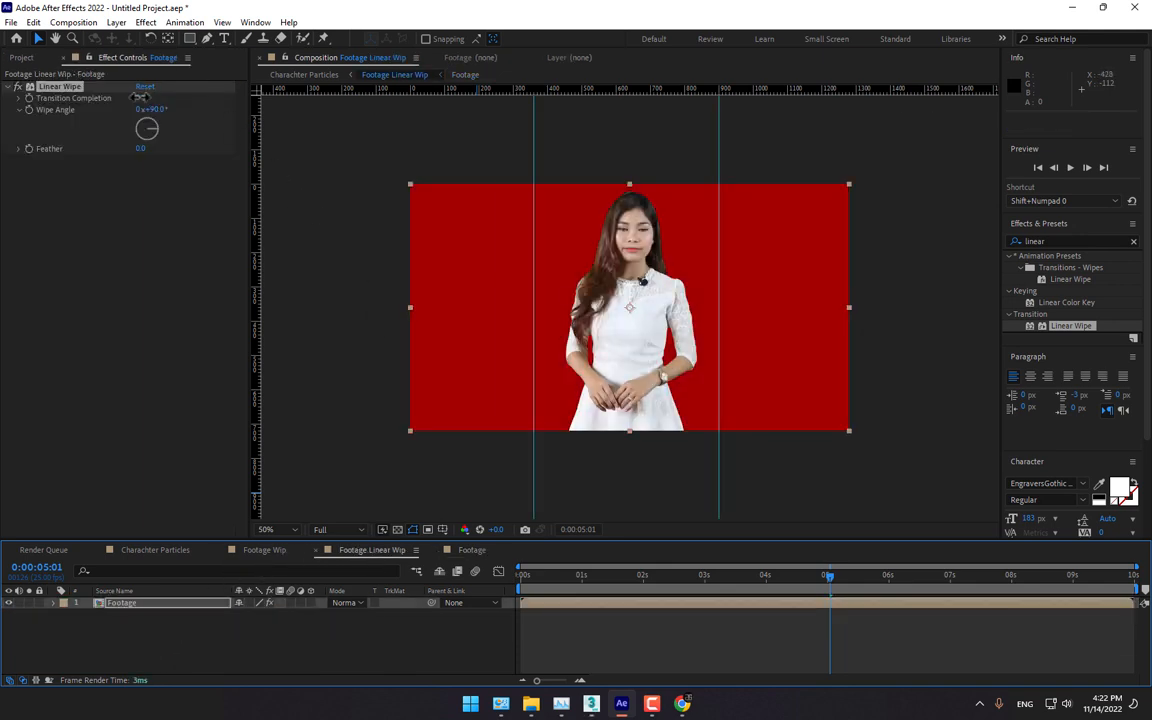
{"action": "mouse_move", "coordinate": [143, 98]}
{"action": "left_mouse_down"}
{"action": "mouse_move", "coordinate": [175, 98]}
{"action": "mouse_move", "coordinate": [160, 97]}
{"action": "left_mouse_up"}
{"action": "left_click", "coordinate": [141, 148]}
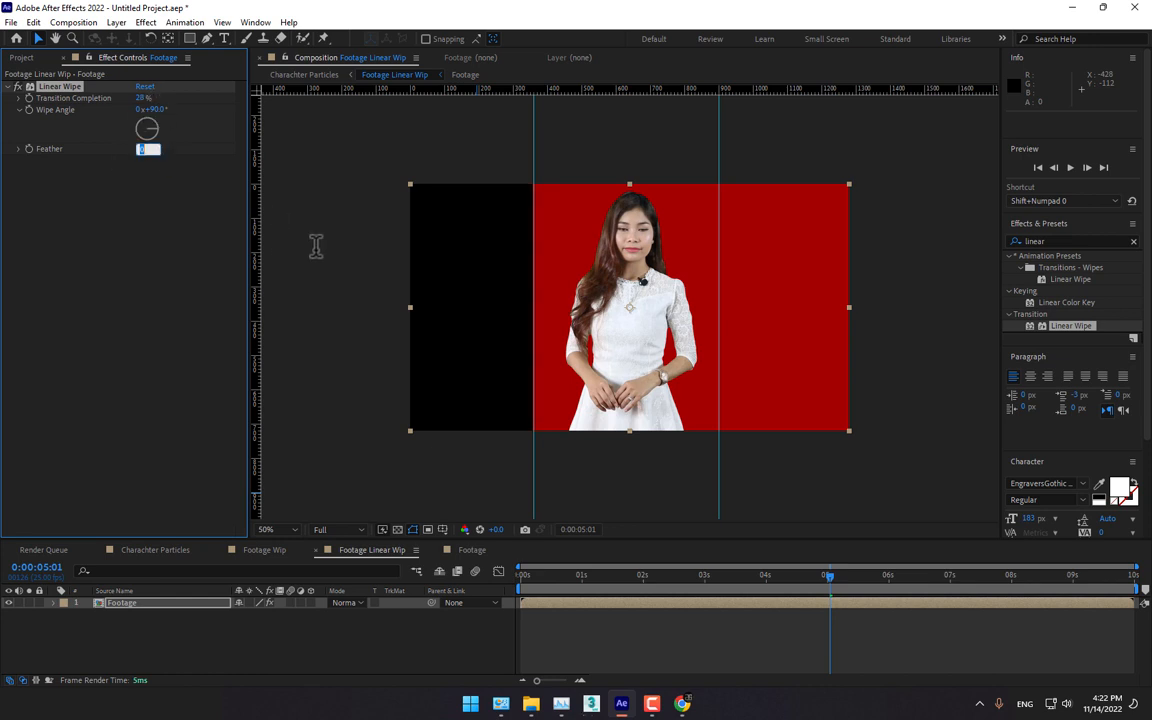
{"action": "type", "text": "100"}
{"action": "key", "text": "Return"}
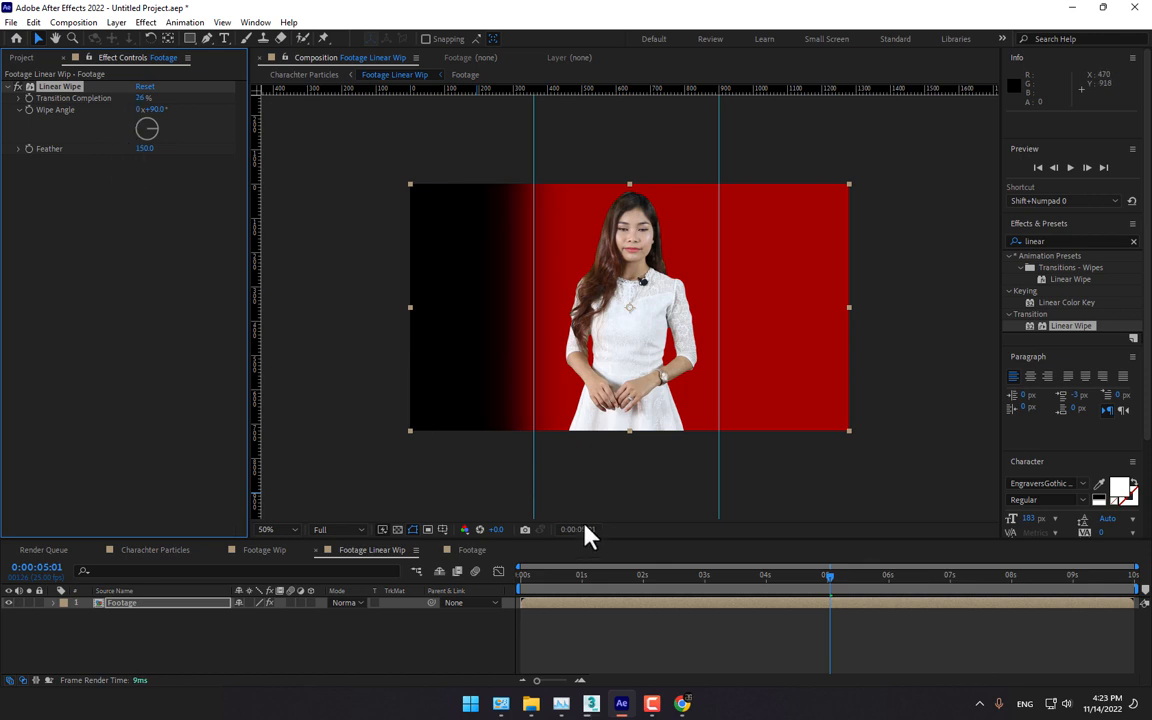
Step: Start keyframing the wipe's Transition Completion and Wipe Angle at 0 s, and set Transition Completion to 73% at 0:00:04:24
{"action": "left_click", "coordinate": [520, 577]}
{"action": "left_click", "coordinate": [29, 98]}
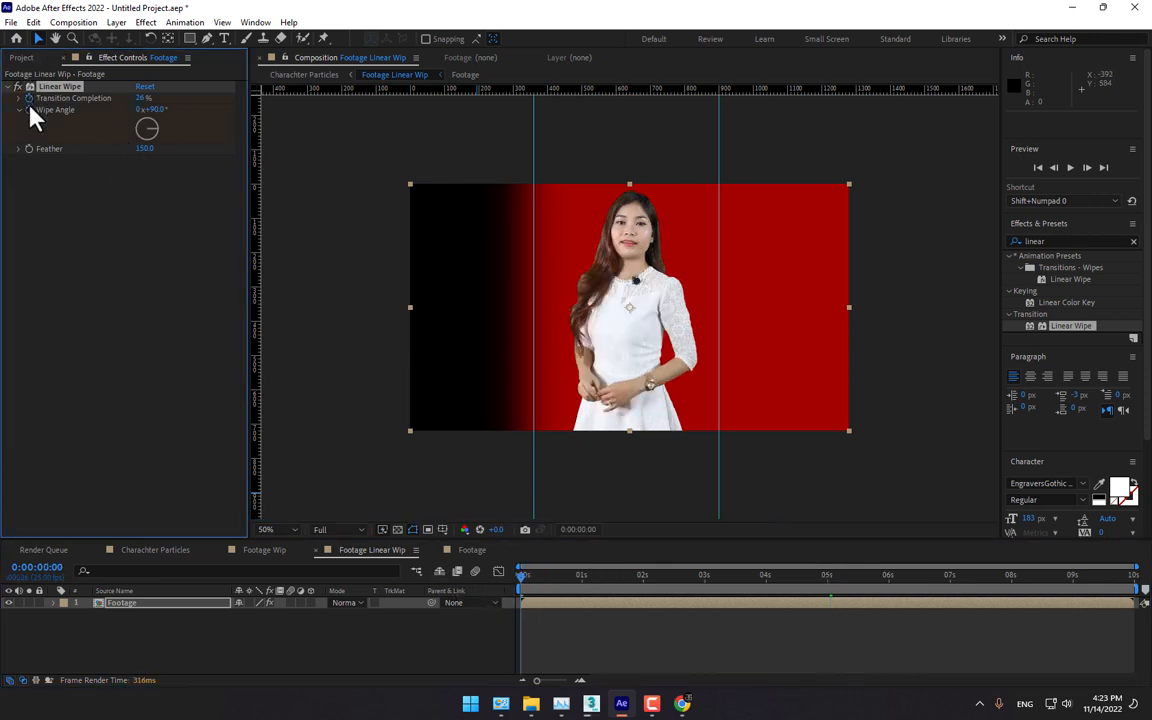
{"action": "left_click", "coordinate": [825, 584]}
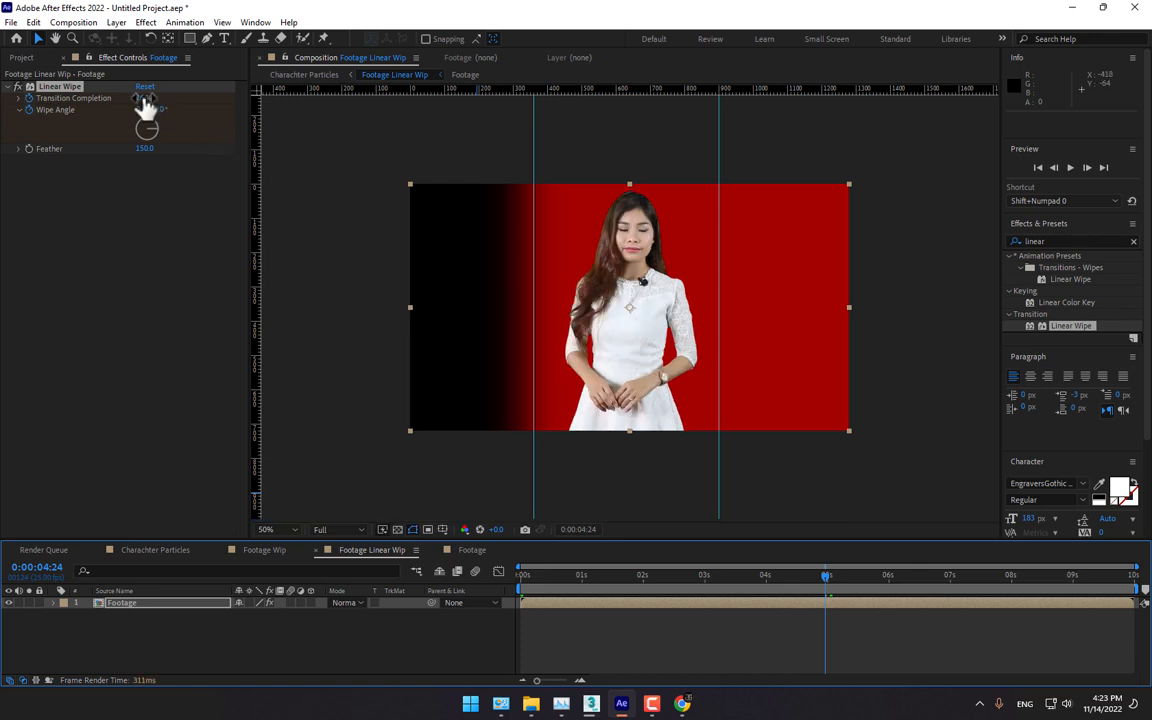
{"action": "left_click_drag", "start_coordinate": [145, 103], "coordinate": [176, 101]}
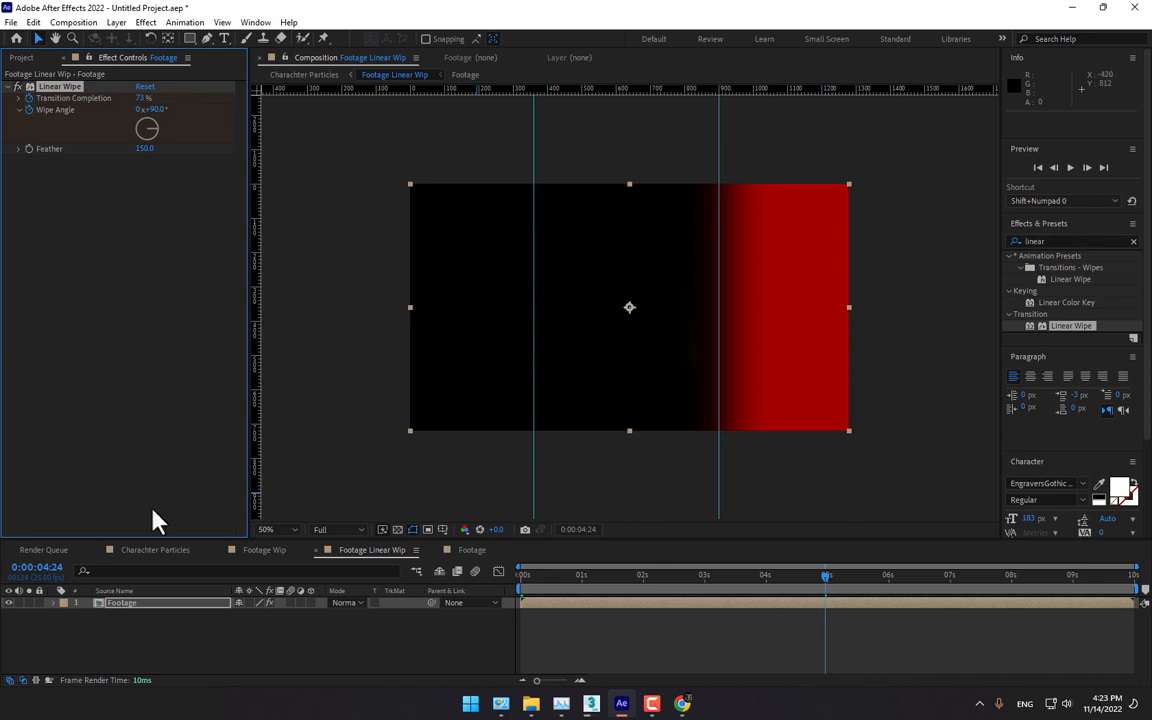
Step: Delete the deep red solid from the Footage composition
{"action": "left_click", "coordinate": [458, 552]}
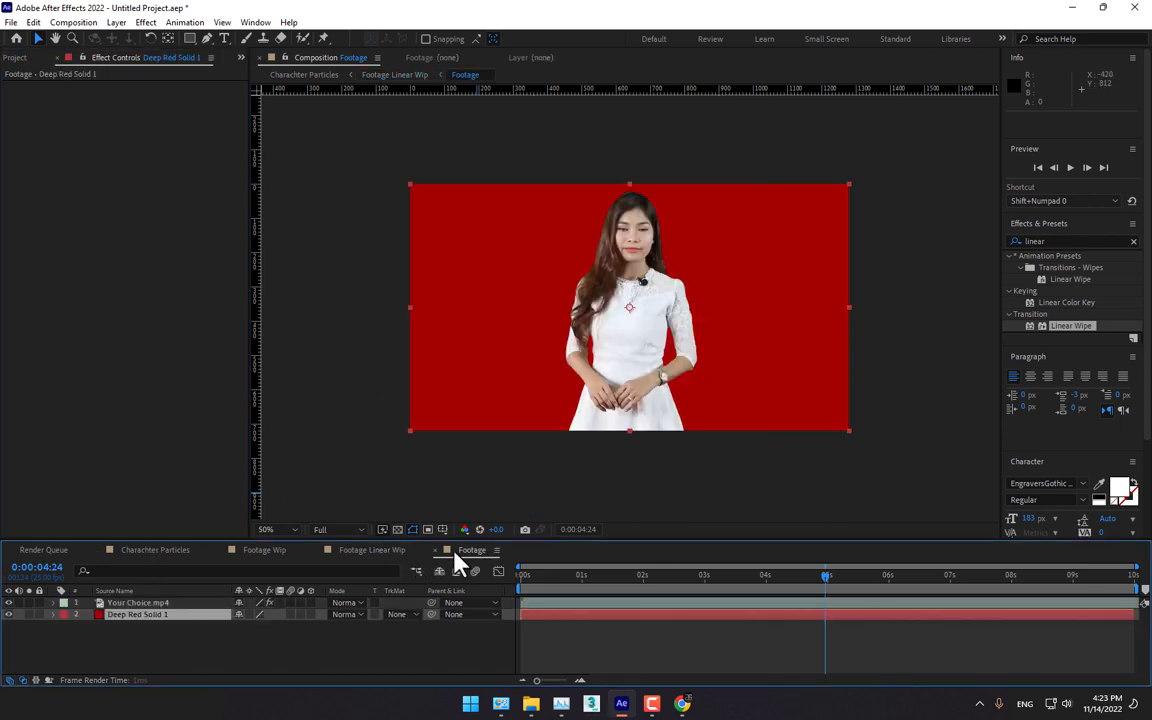
{"action": "left_click", "coordinate": [172, 616]}
{"action": "key", "text": "Delete"}
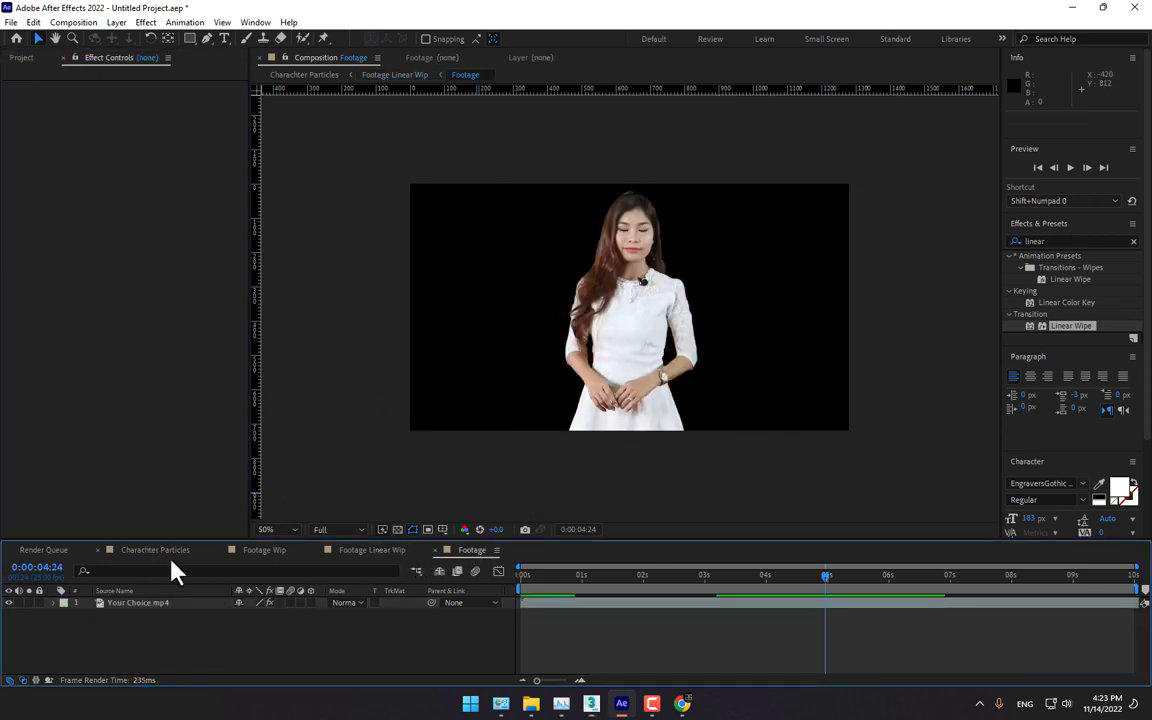
Step: In the Charachter Particles composition, move the Footage Wip layer below Footage Linear Wip and make it a 3D layer
{"action": "left_click", "coordinate": [152, 551]}
{"action": "left_click", "coordinate": [710, 578]}
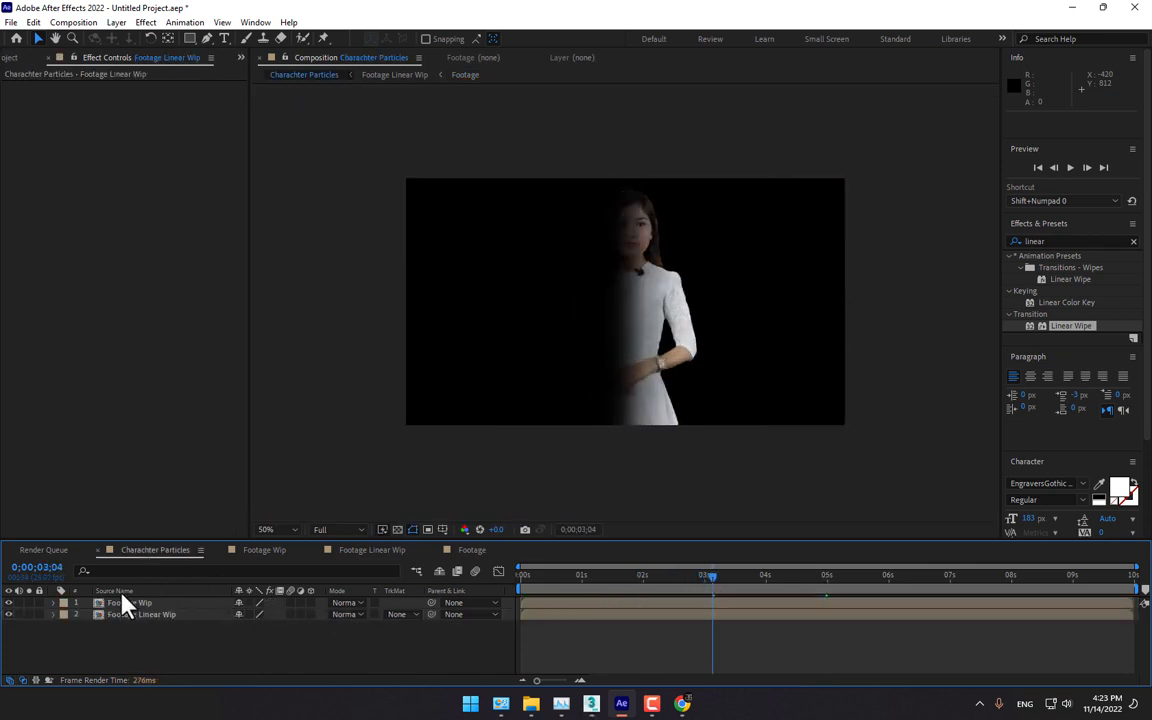
{"action": "left_click", "coordinate": [9, 603]}
{"action": "left_click", "coordinate": [9, 603]}
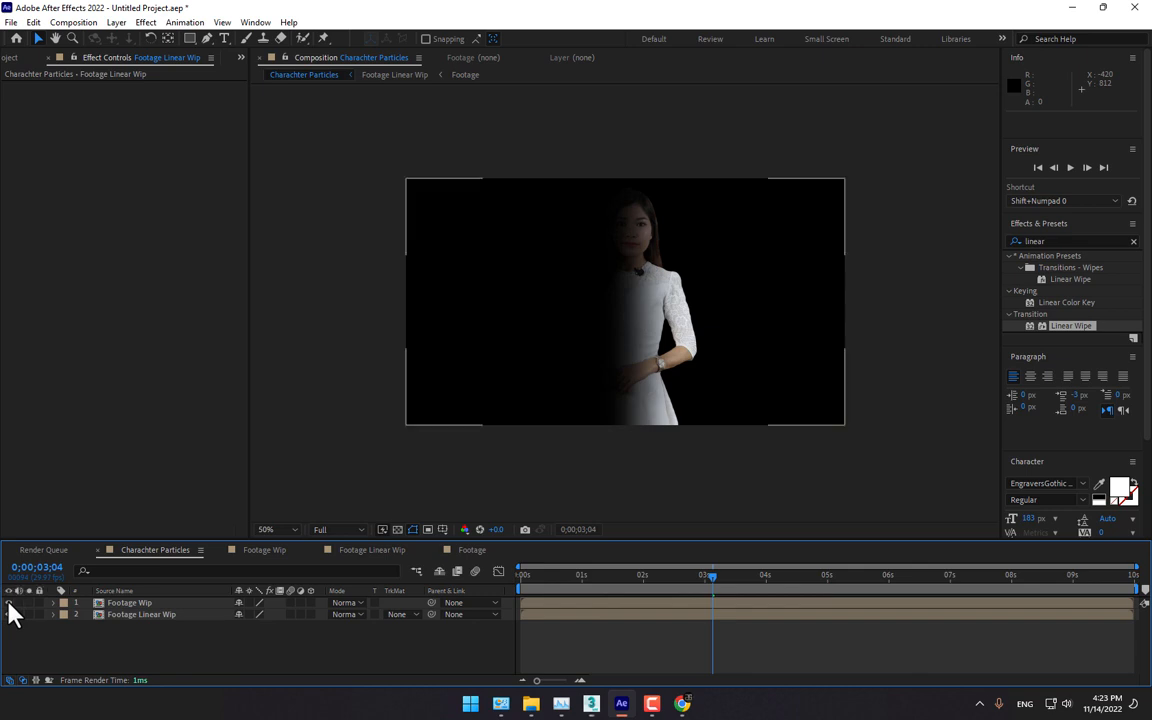
{"action": "left_click", "coordinate": [9, 603]}
{"action": "left_click", "coordinate": [9, 603]}
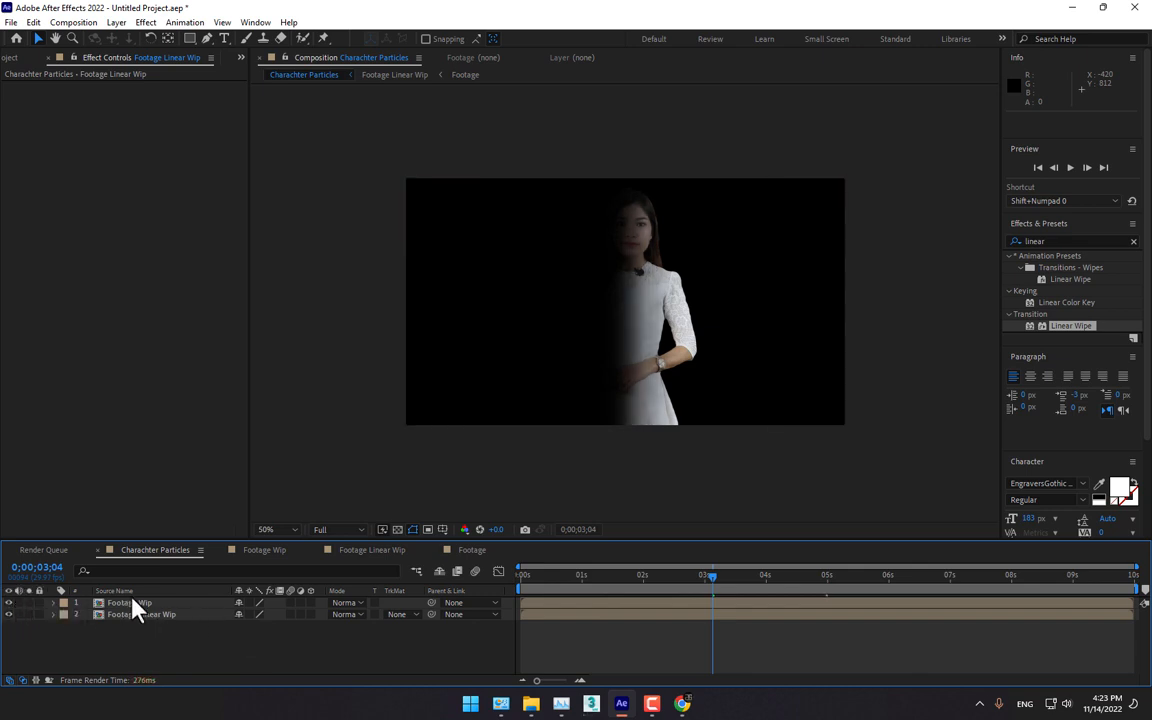
{"action": "left_click_drag", "start_coordinate": [134, 605], "coordinate": [180, 645]}
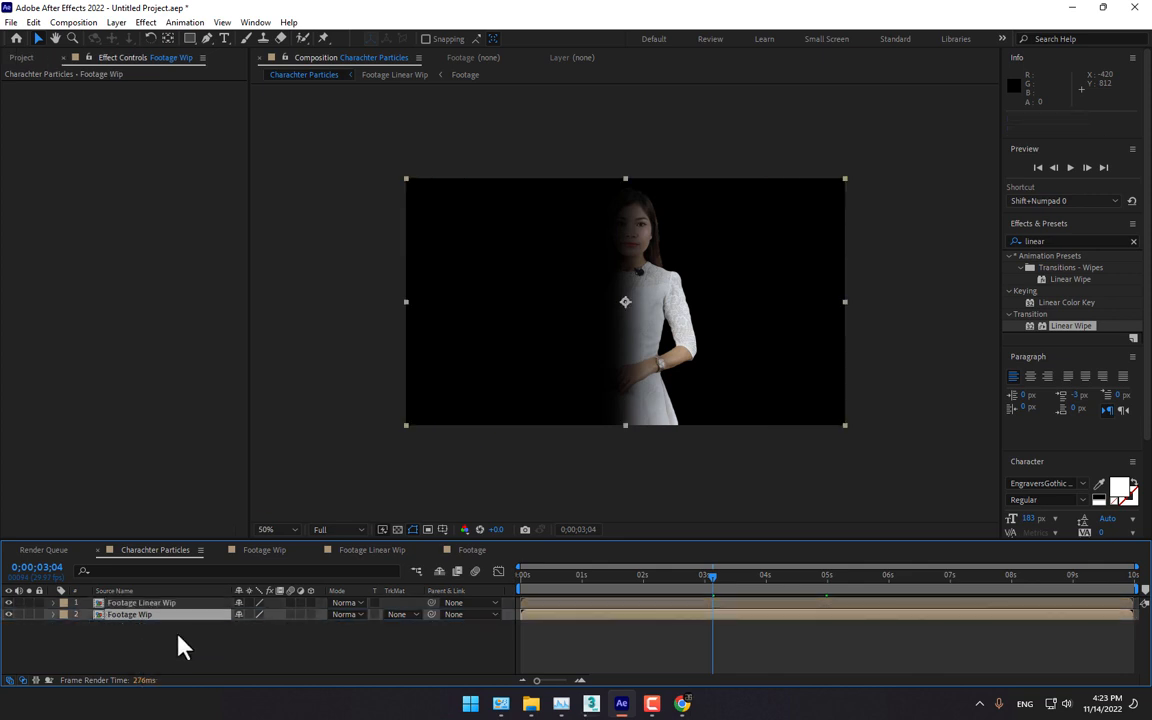
{"action": "left_click", "coordinate": [313, 615]}
Step: Add a deep red 1280 x 720 solid named PArtices to the Charachter Particles composition
{"action": "left_click", "coordinate": [309, 652]}
{"action": "right_click", "coordinate": [309, 652]}
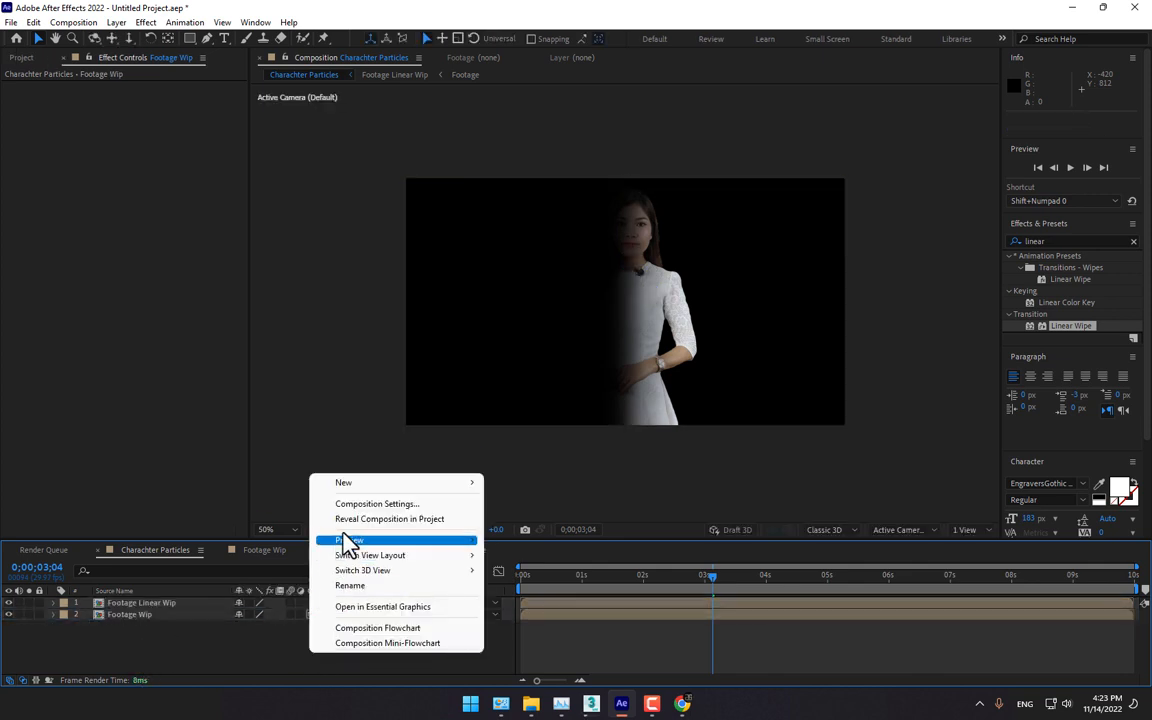
{"action": "mouse_move", "coordinate": [356, 489]}
{"action": "left_click", "coordinate": [516, 518]}
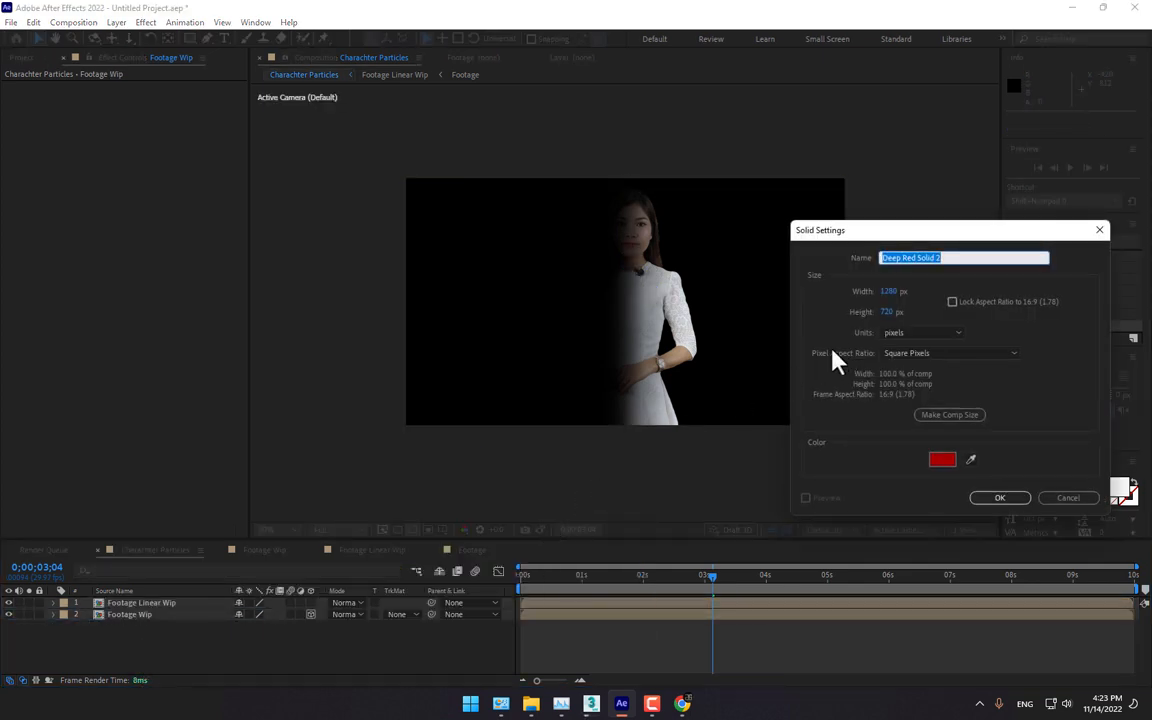
{"action": "type", "text": "PArticles"}
{"action": "key", "text": "Return"}
Step: Apply the RG Trapcode particle effect to the PArtices solid
{"action": "left_click", "coordinate": [146, 22]}
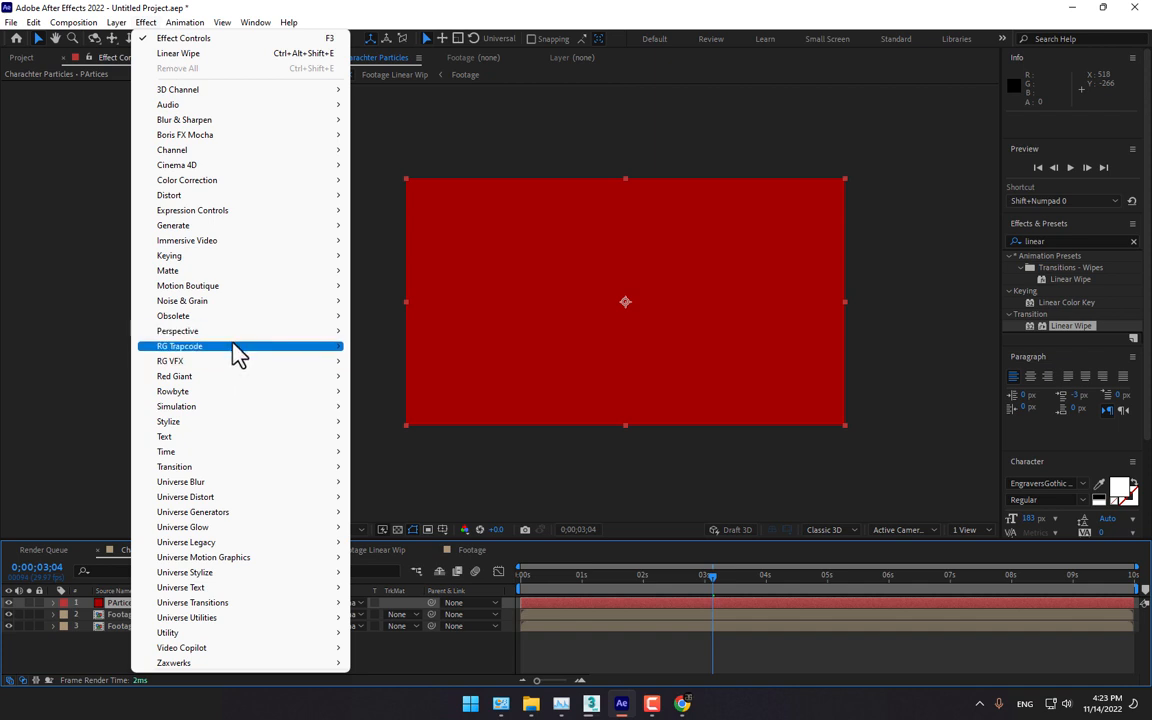
{"action": "mouse_move", "coordinate": [239, 350]}
{"action": "left_click", "coordinate": [411, 436]}
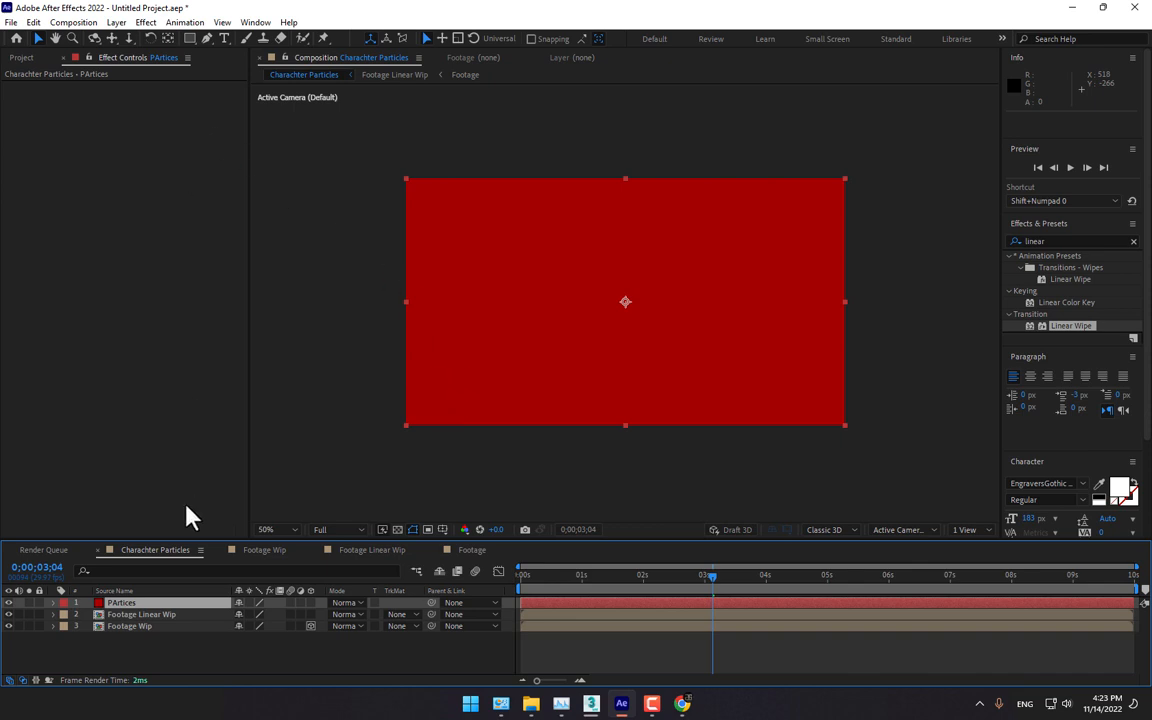
Step: Save the project to the Desktop as Untitled Project.aep, replacing the existing file
{"action": "left_click", "coordinate": [11, 22]}
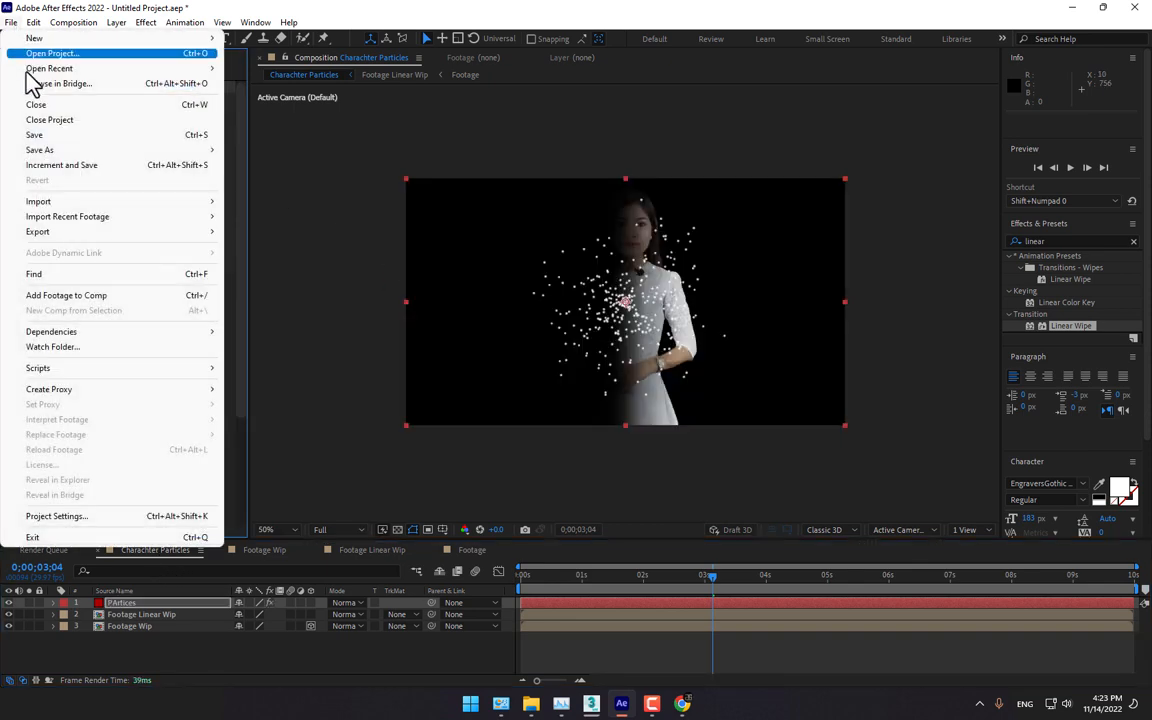
{"action": "mouse_move", "coordinate": [100, 150]}
{"action": "left_click", "coordinate": [318, 150]}
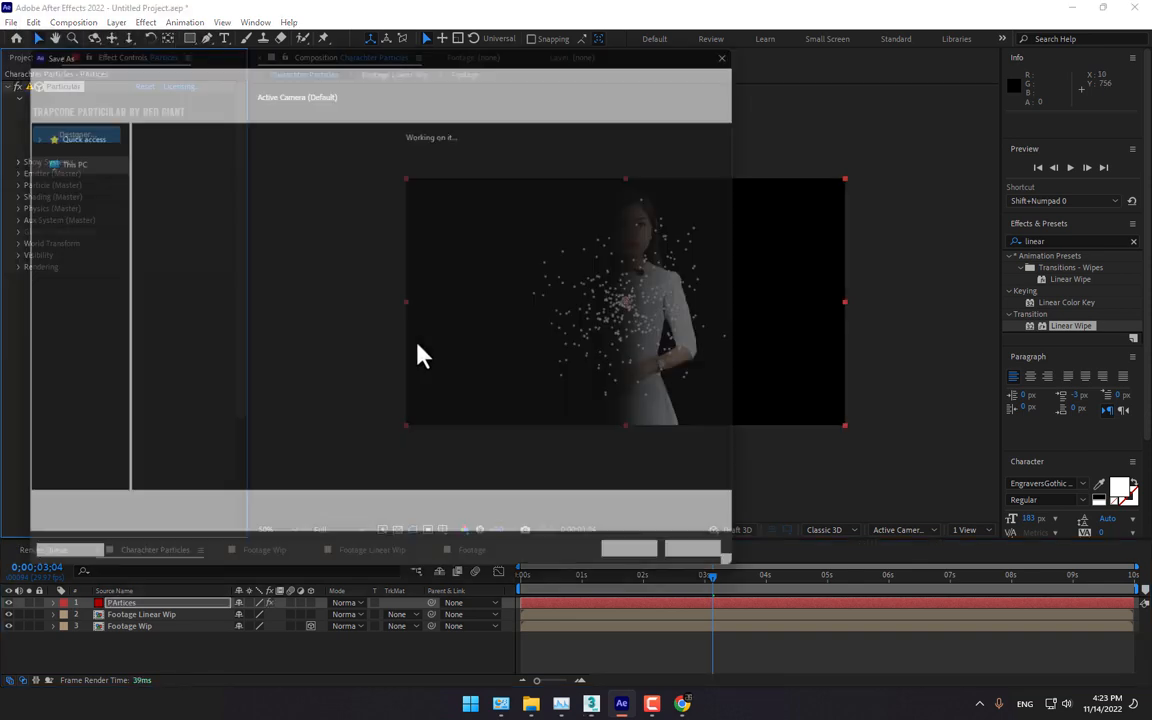
{"action": "left_click", "coordinate": [50, 150]}
{"action": "scroll", "coordinate": [558, 458], "scroll_direction": "down", "scroll_amount": 3}
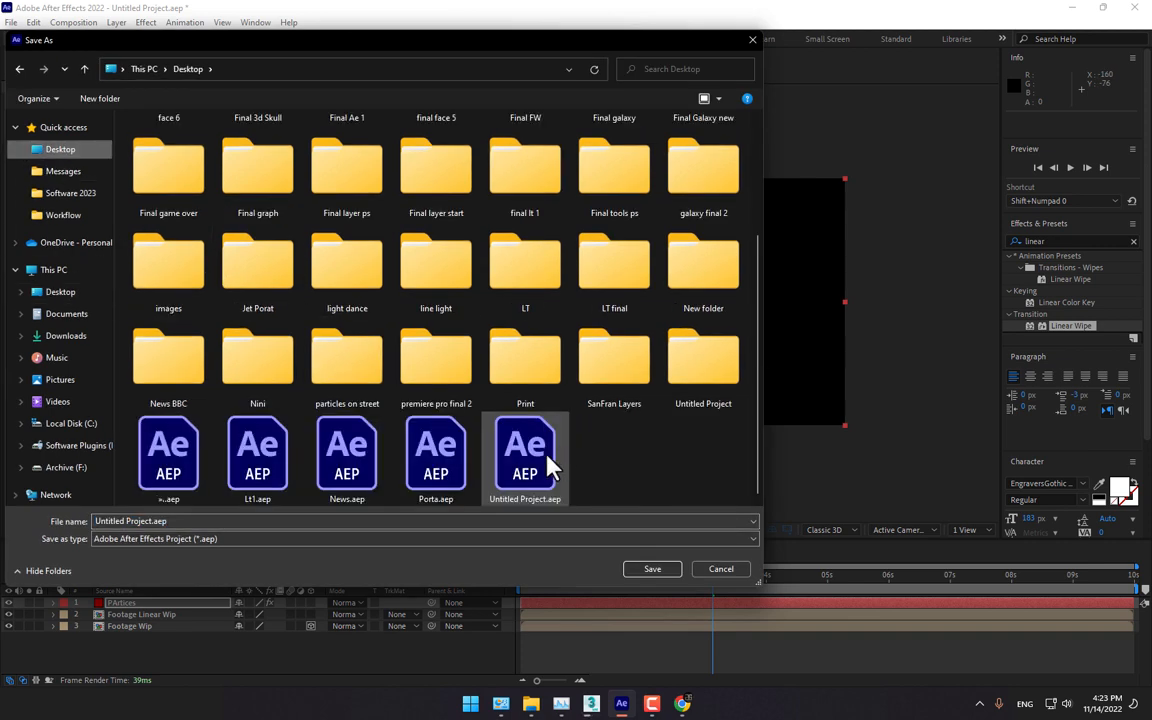
{"action": "double_click", "coordinate": [547, 462]}
{"action": "left_click", "coordinate": [606, 355]}
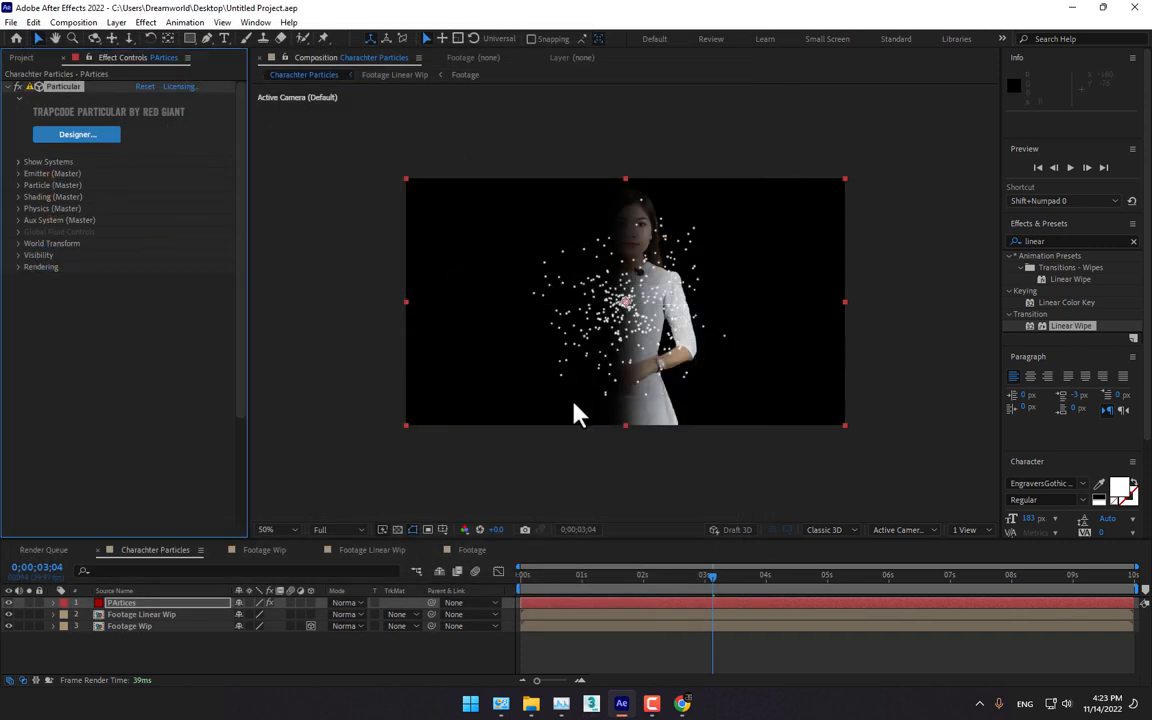
Step: Set the Particular emitter type to Layer and choose Footage Wip as the emitter layer
{"action": "left_click", "coordinate": [18, 174]}
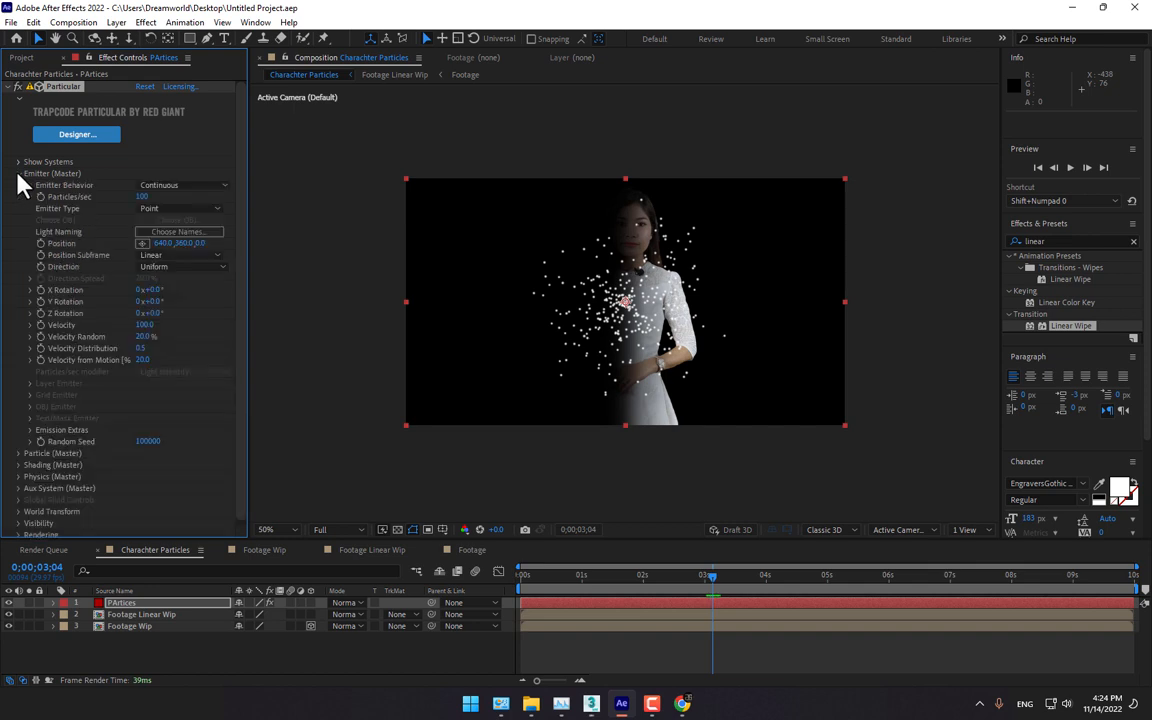
{"action": "left_click", "coordinate": [215, 209]}
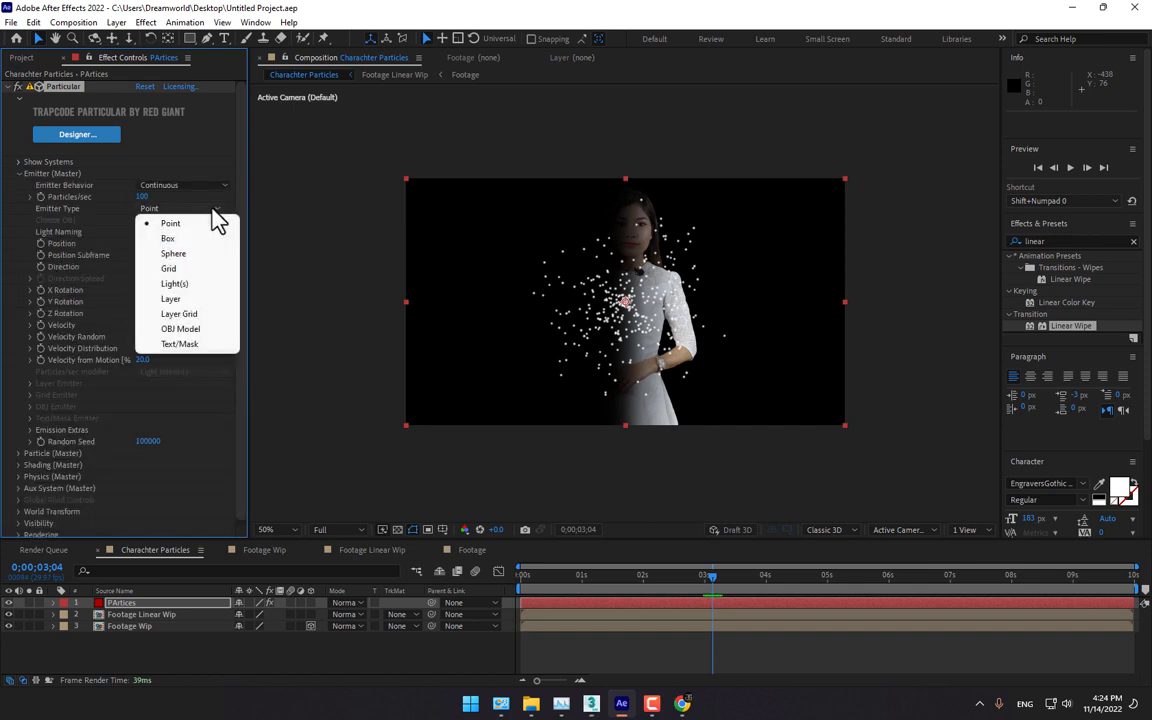
{"action": "left_click", "coordinate": [190, 299]}
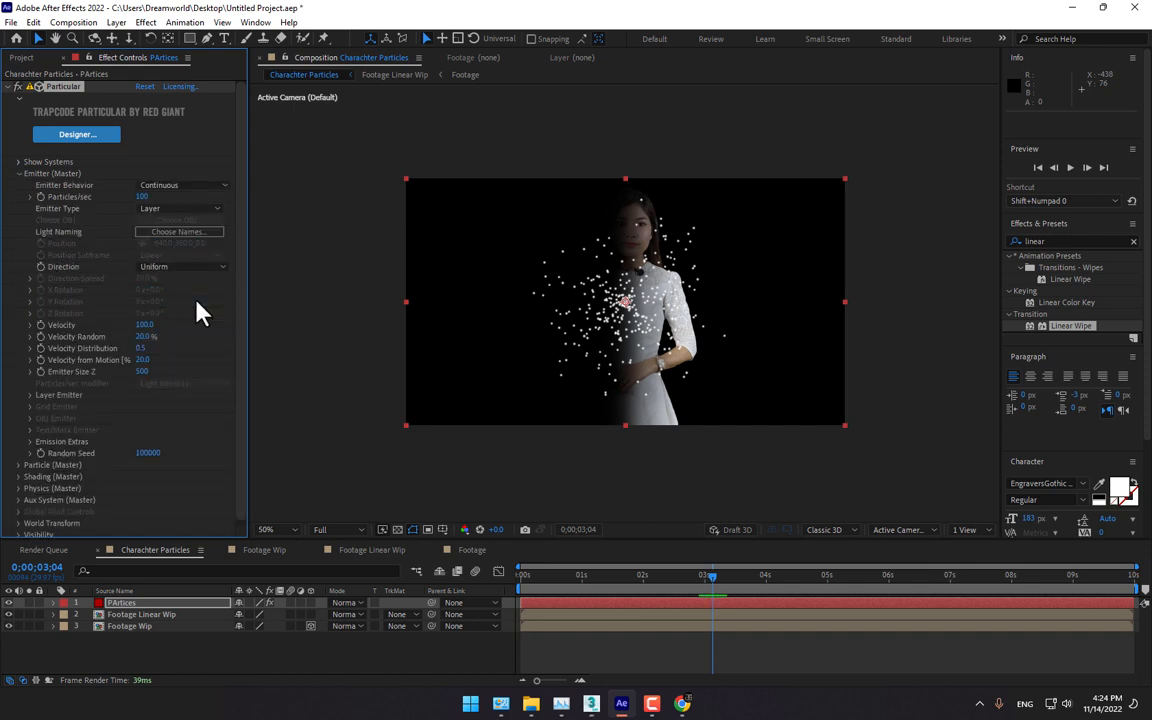
{"action": "left_click", "coordinate": [30, 396]}
{"action": "left_click", "coordinate": [155, 407]}
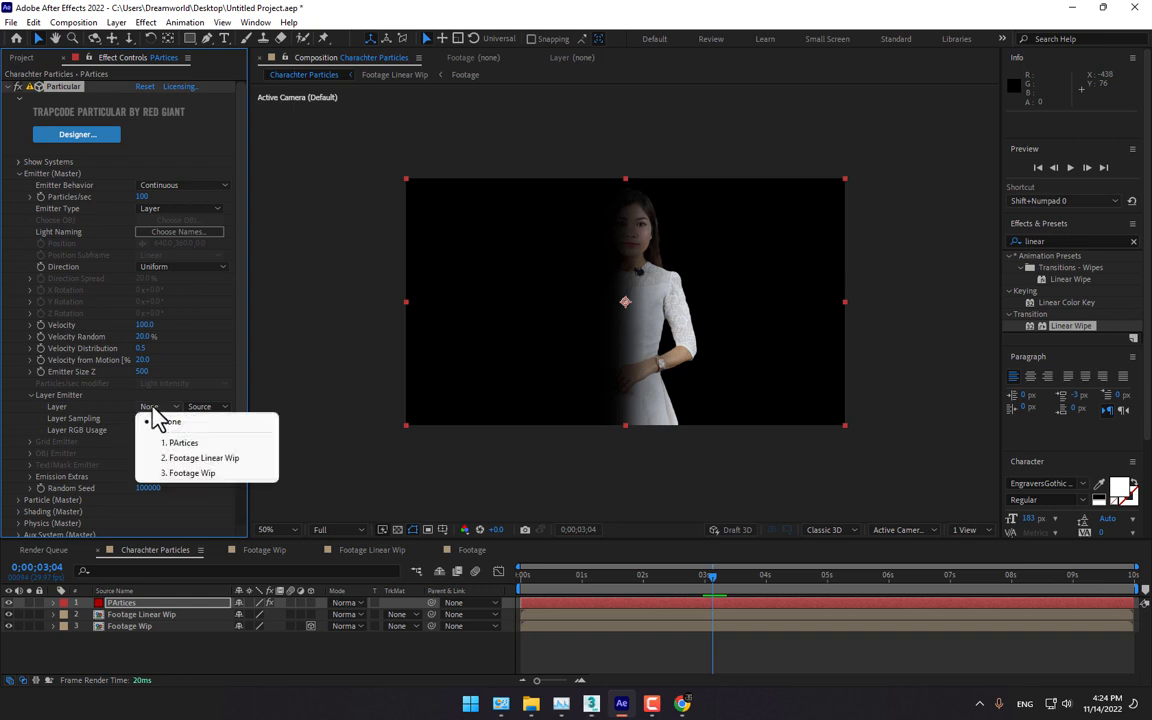
{"action": "left_click", "coordinate": [192, 474]}
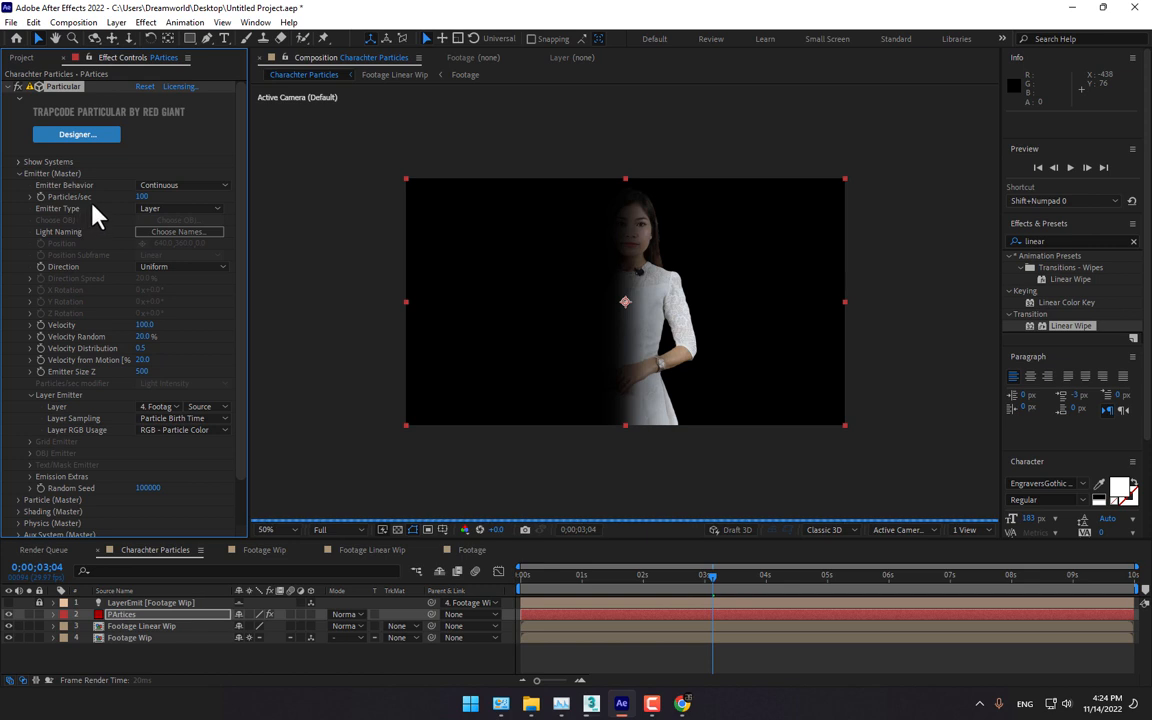
Step: Lower the preview resolution to Third and set the PArtices emitter's Particles/sec to 10000
{"action": "left_click", "coordinate": [350, 540]}
{"action": "left_click", "coordinate": [352, 604]}
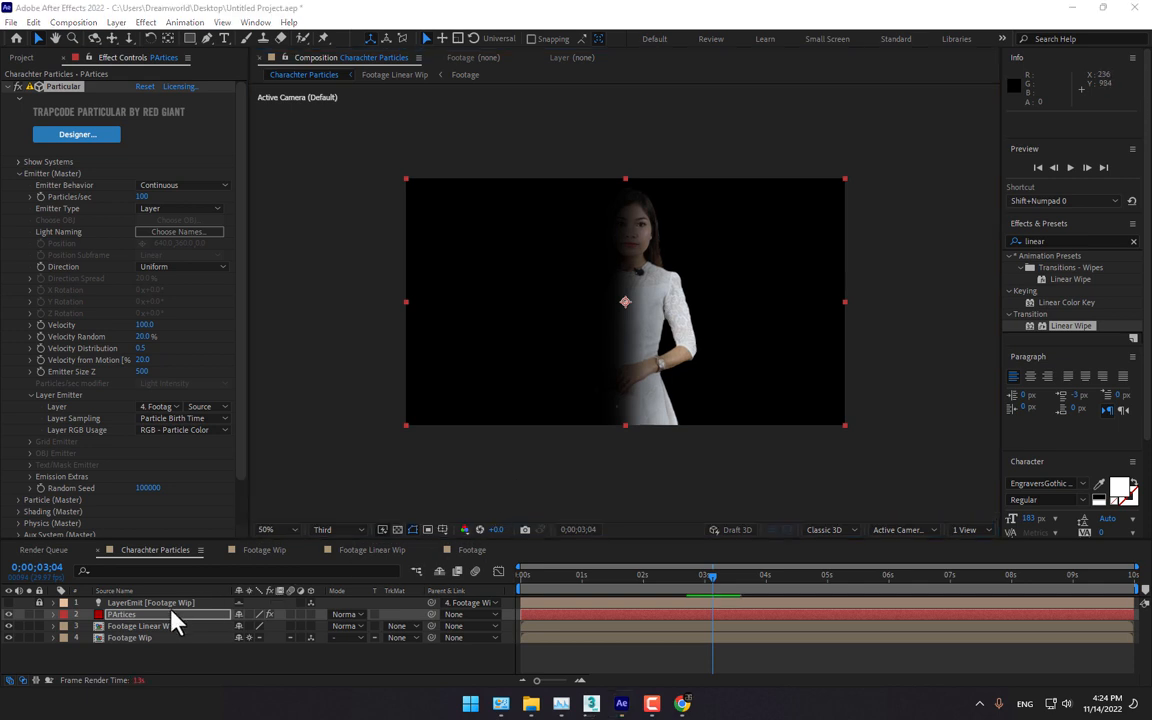
{"action": "left_click", "coordinate": [114, 616]}
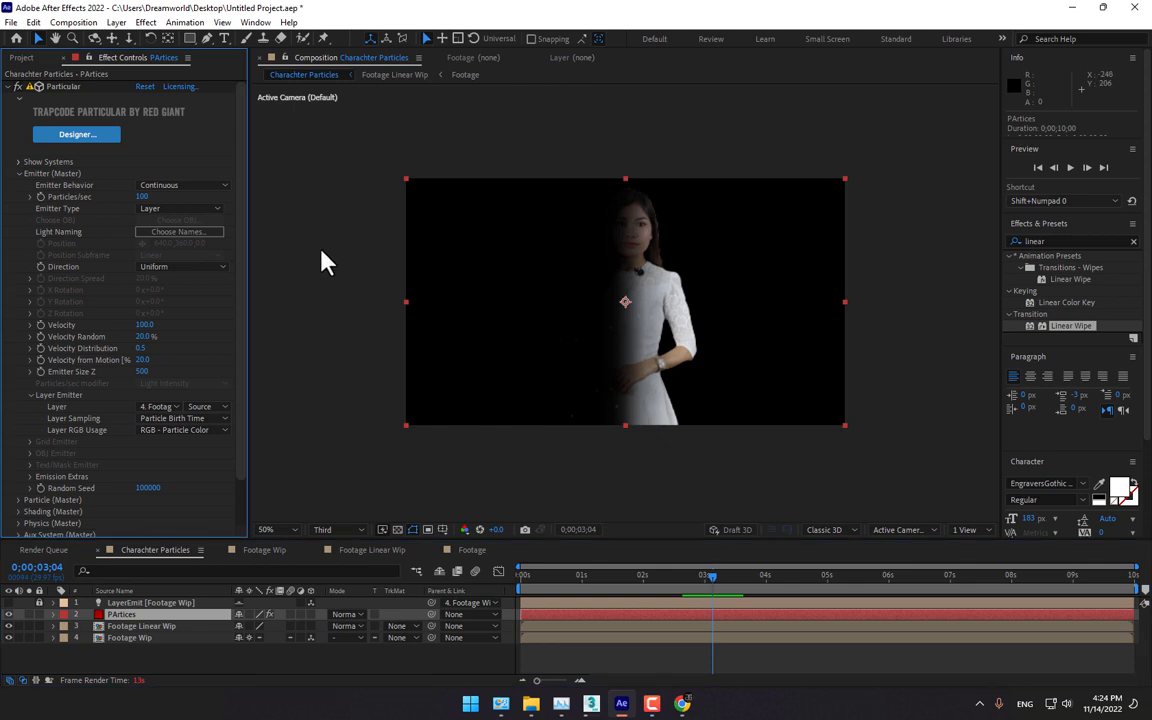
{"action": "left_click", "coordinate": [146, 196]}
{"action": "type", "text": "10000"}
{"action": "key", "text": "Return"}
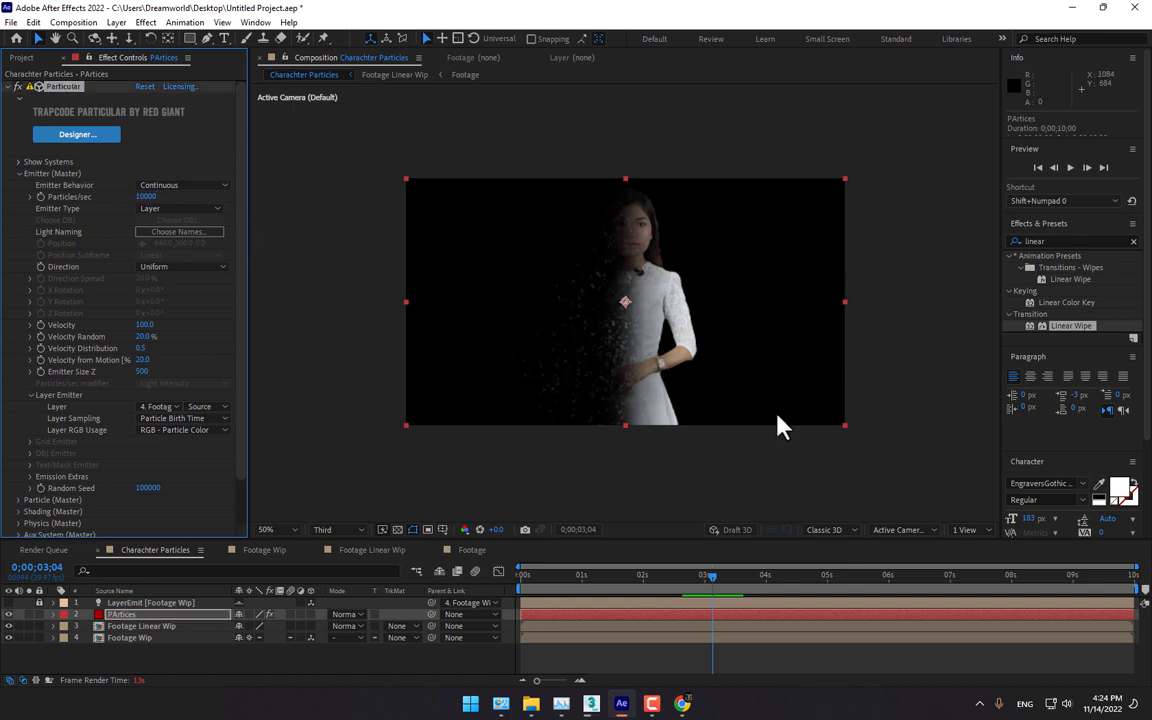
Step: Raise the emitter's Particles/sec to 100000
{"action": "left_click", "coordinate": [147, 196]}
{"action": "type", "text": "10000"}
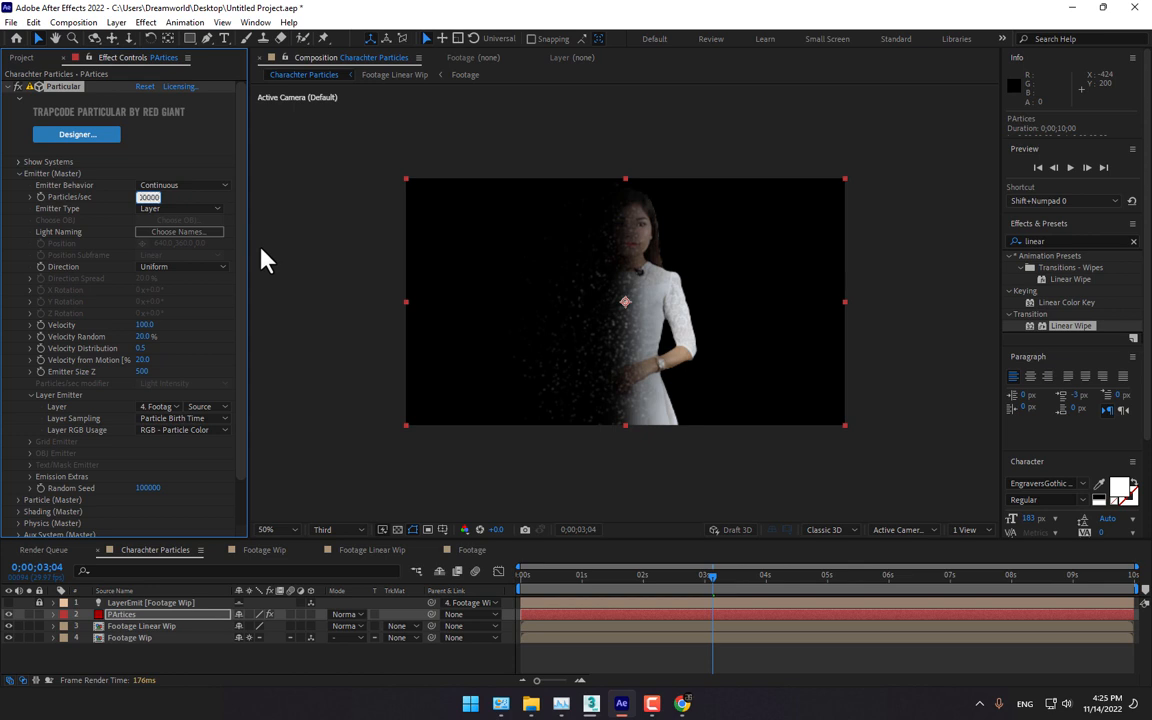
{"action": "key", "text": "Return"}
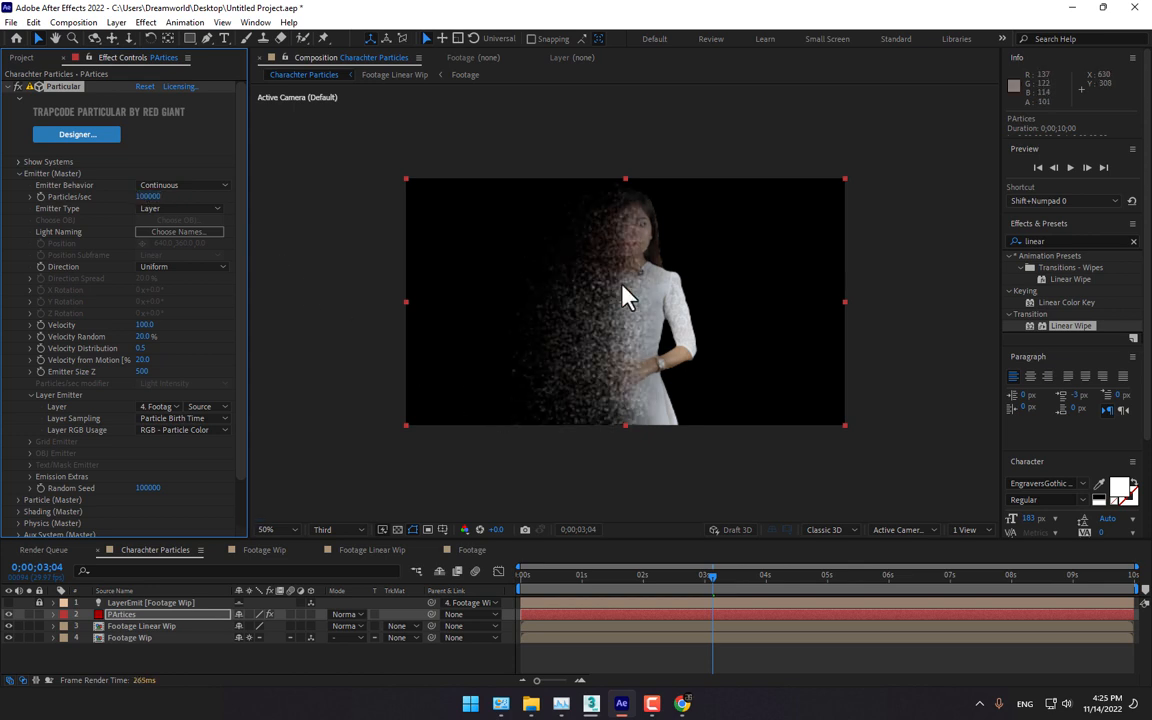
Step: Set the Size Random of the Particular particles to 75%
{"action": "scroll", "coordinate": [160, 490], "scroll_direction": "down", "scroll_amount": 1}
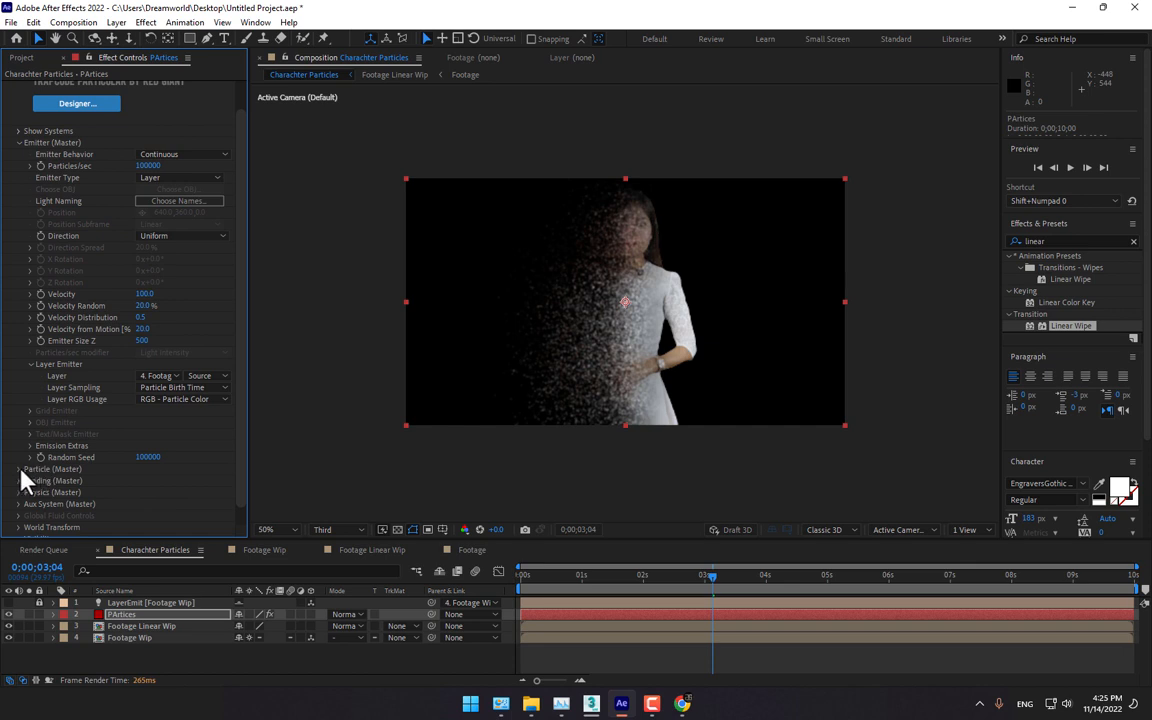
{"action": "left_click", "coordinate": [19, 469]}
{"action": "scroll", "coordinate": [155, 330], "scroll_direction": "down", "scroll_amount": 5}
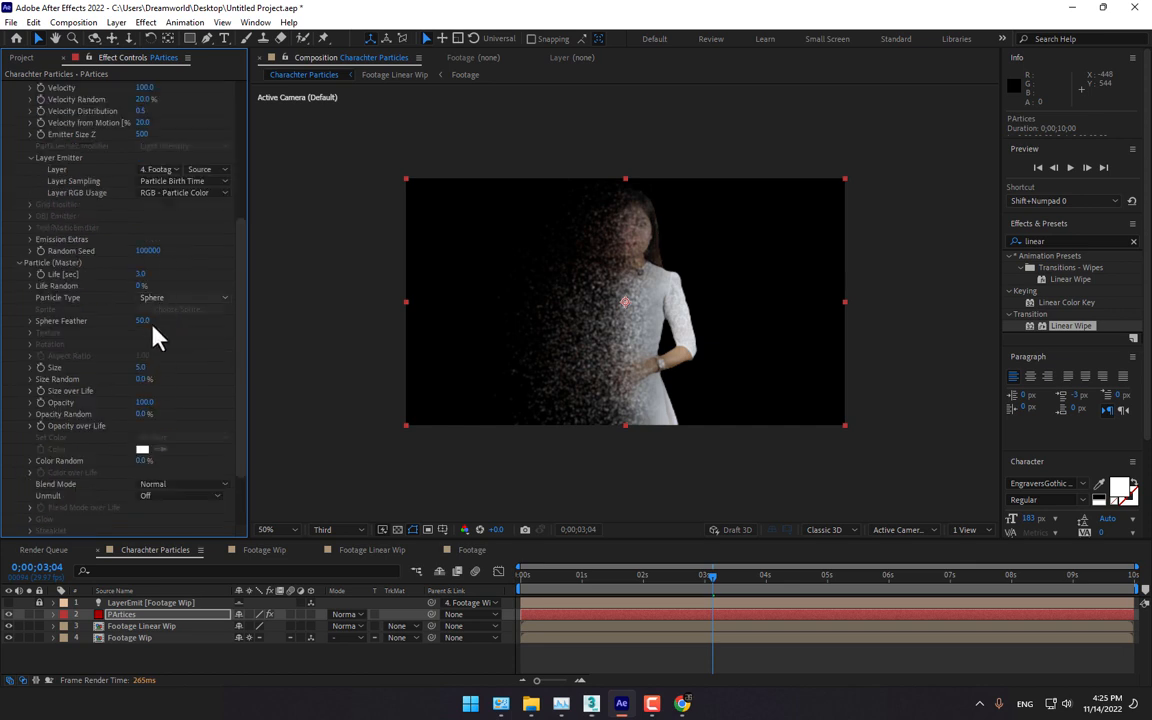
{"action": "left_click", "coordinate": [141, 379]}
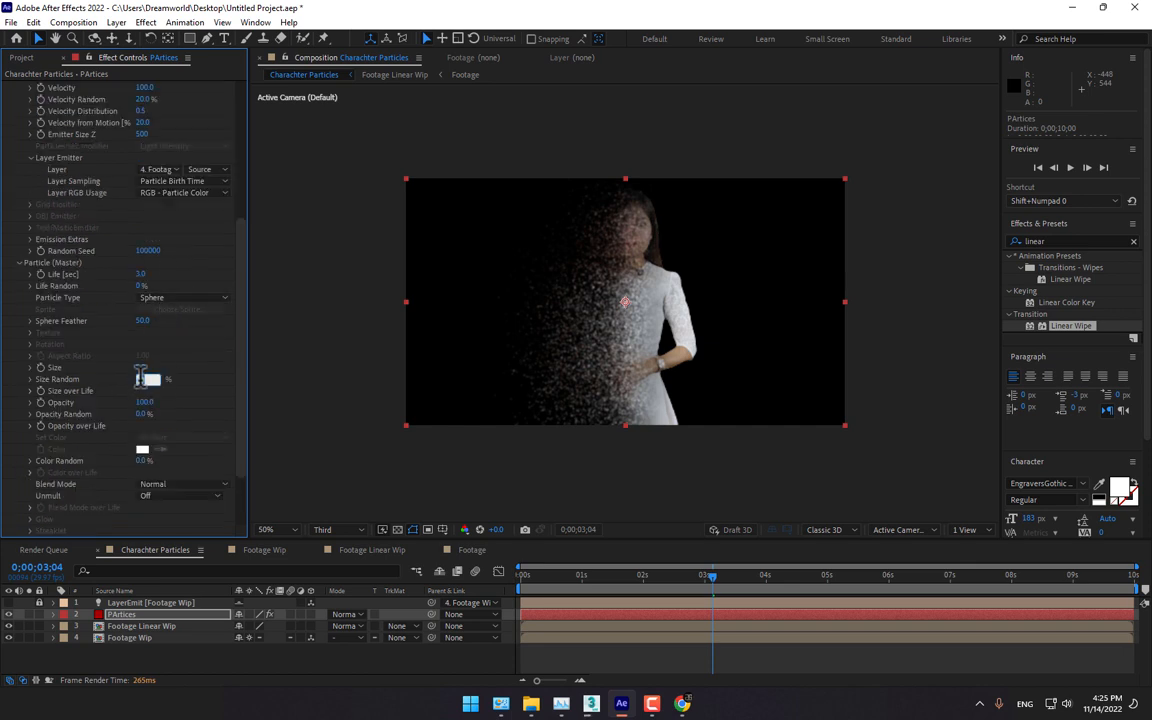
{"action": "type", "text": "5"}
{"action": "key", "text": "Return"}
Step: Try a particle size of 2, and settle on a size of 3.5
{"action": "left_click", "coordinate": [143, 368]}
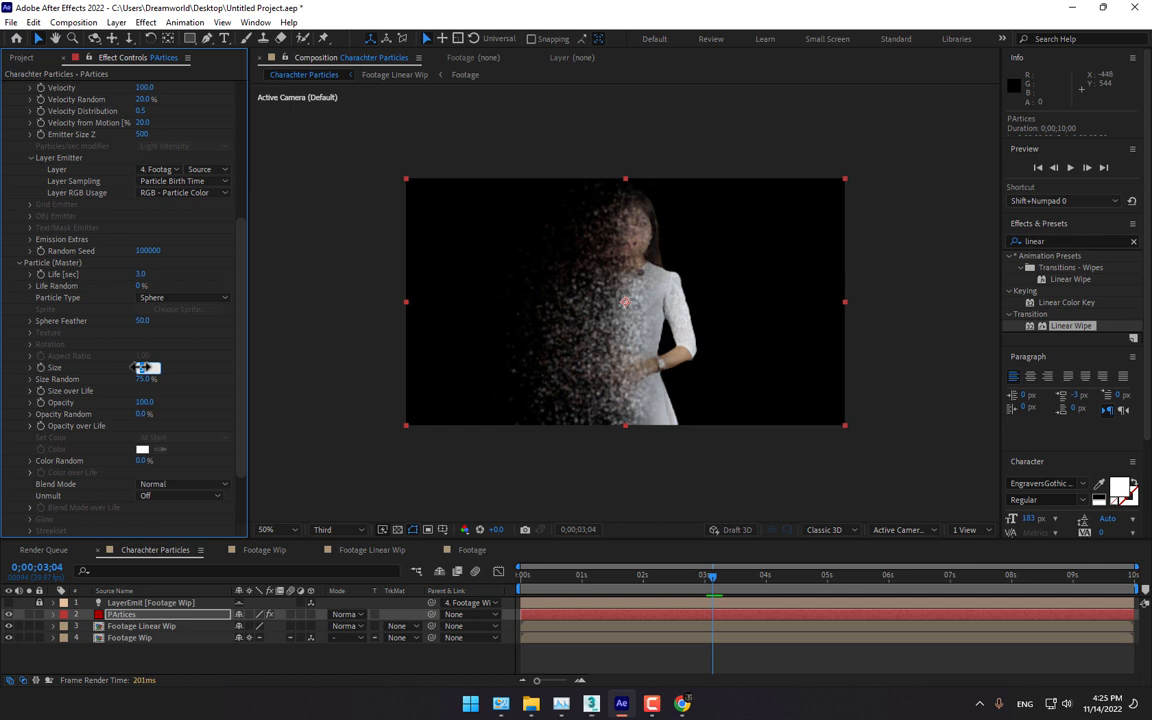
{"action": "type", "text": "2"}
{"action": "key", "text": "Return"}
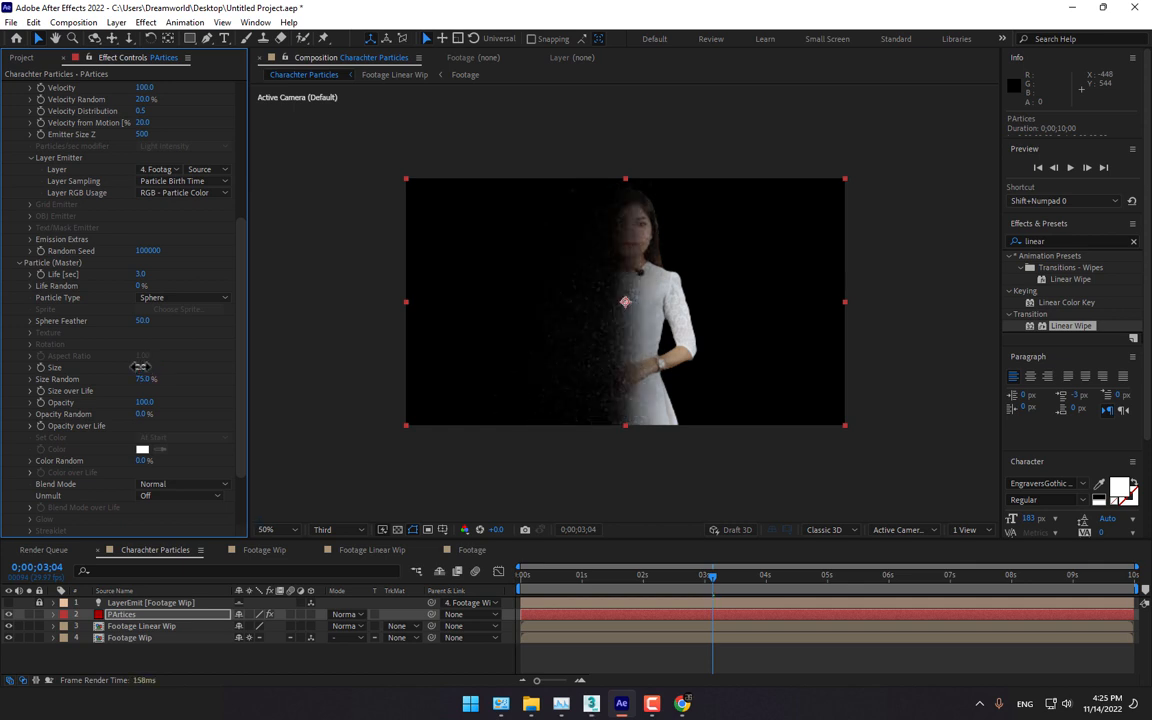
{"action": "left_click", "coordinate": [143, 367]}
{"action": "type", "text": "3.5"}
{"action": "key", "text": "Return"}
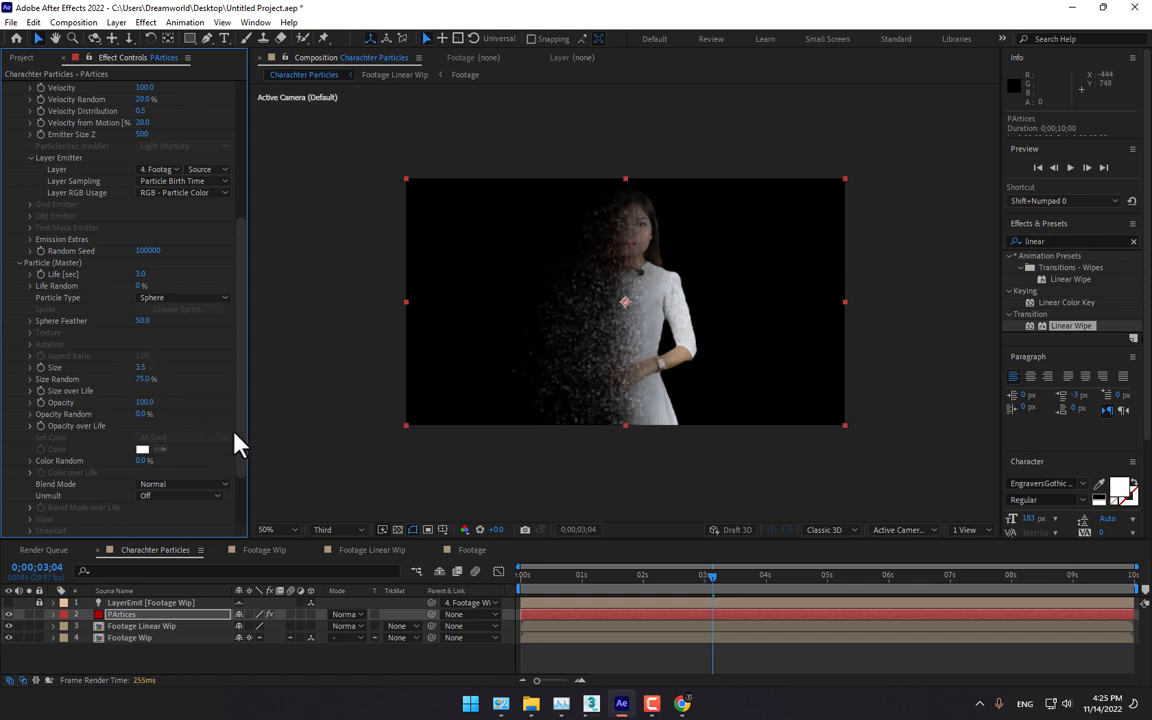
Step: In the Air physics settings, set Wind X to -155 and Wind Y to -127
{"action": "scroll", "coordinate": [135, 450], "scroll_direction": "down", "scroll_amount": 3}
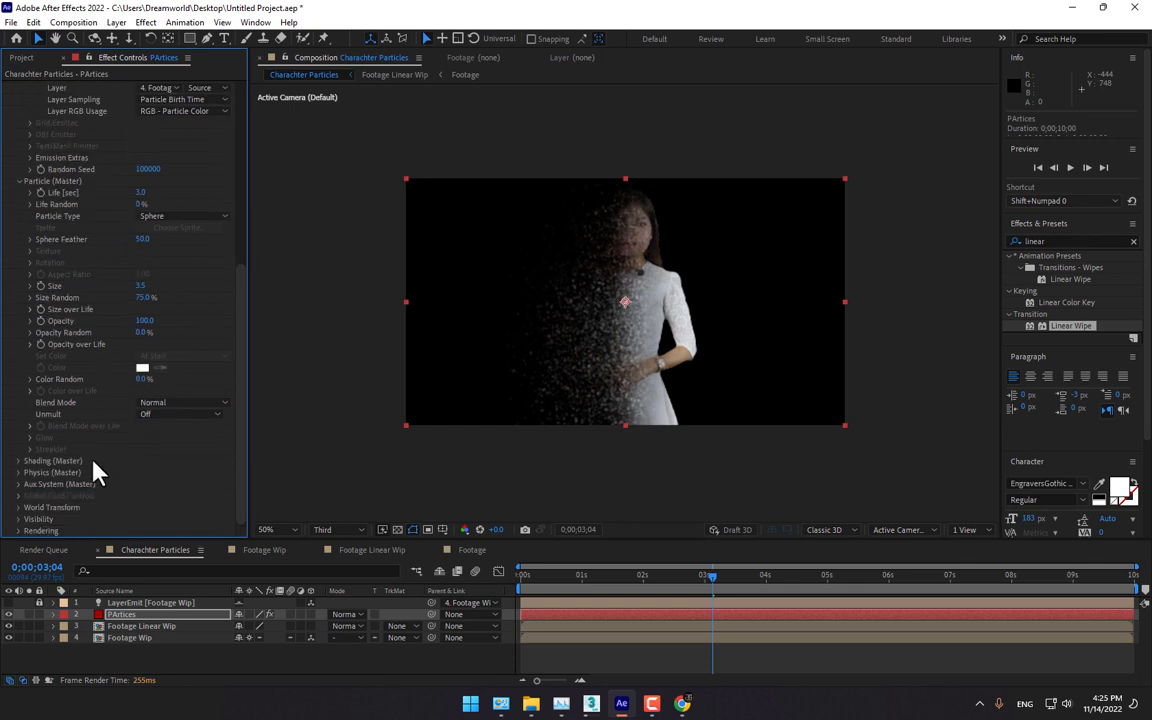
{"action": "left_click", "coordinate": [18, 472]}
{"action": "left_click", "coordinate": [30, 519]}
{"action": "scroll", "coordinate": [97, 510], "scroll_direction": "down", "scroll_amount": 5}
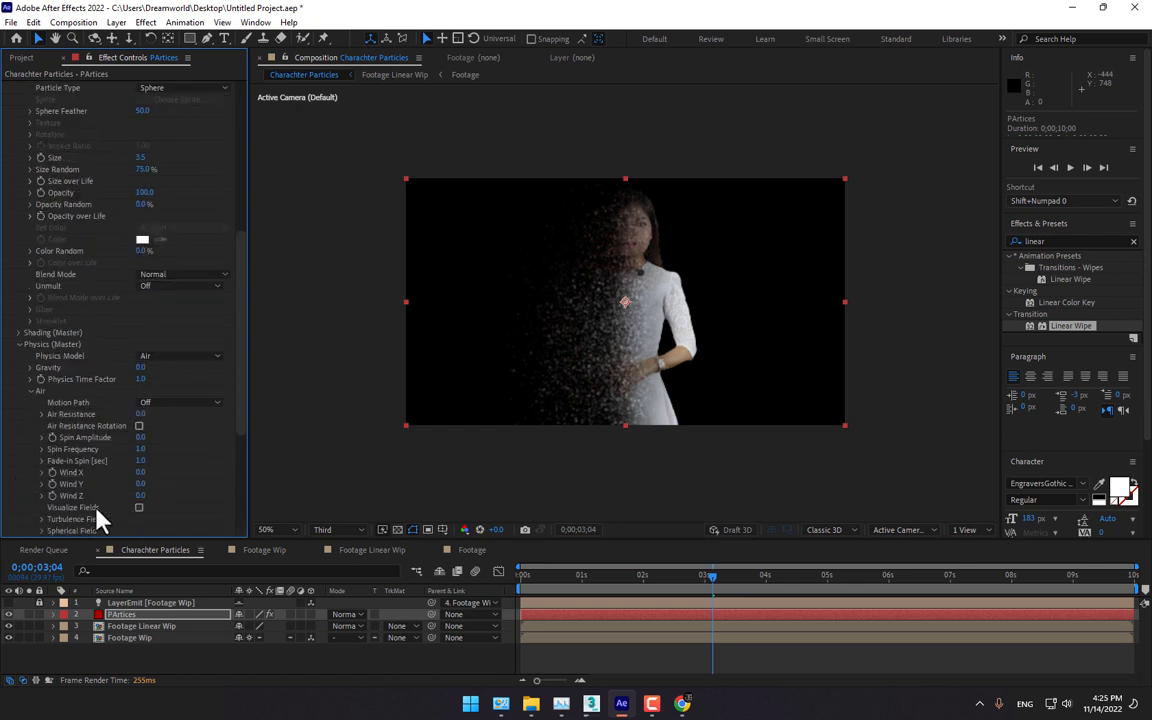
{"action": "left_click_drag", "start_coordinate": [141, 472], "coordinate": [65, 472]}
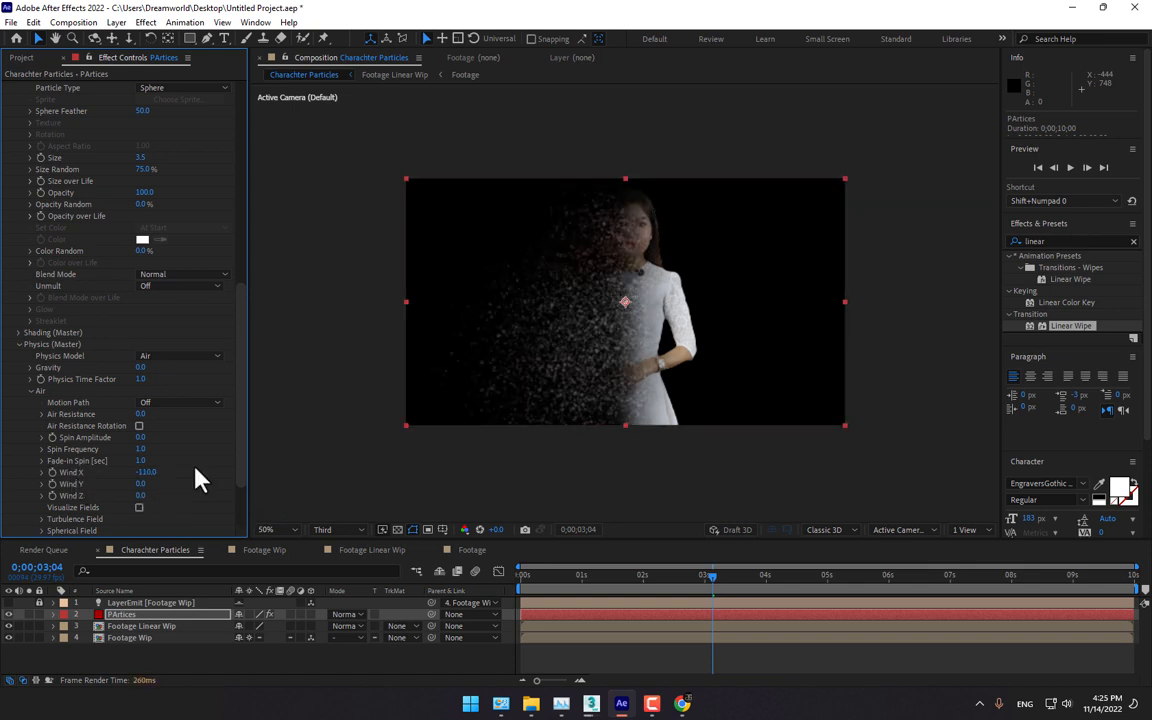
{"action": "left_click_drag", "start_coordinate": [147, 474], "coordinate": [55, 485]}
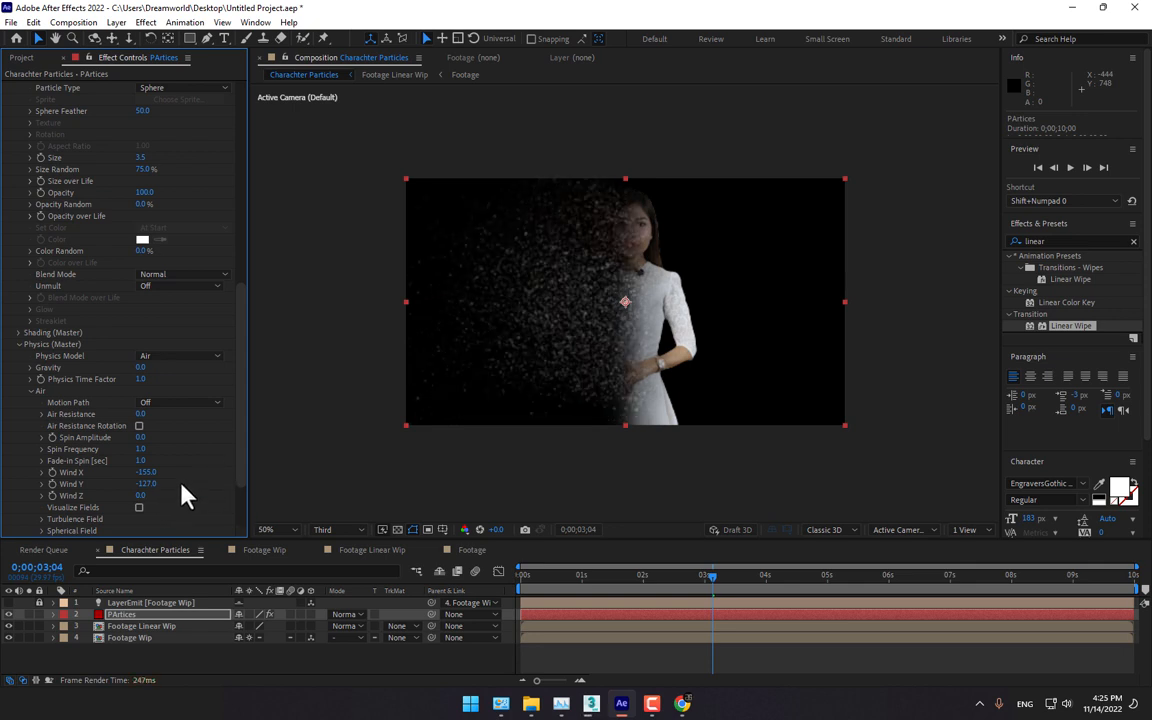
Step: Set the Turbulence Field's Affect Position to 130
{"action": "scroll", "coordinate": [97, 505], "scroll_direction": "down", "scroll_amount": 2}
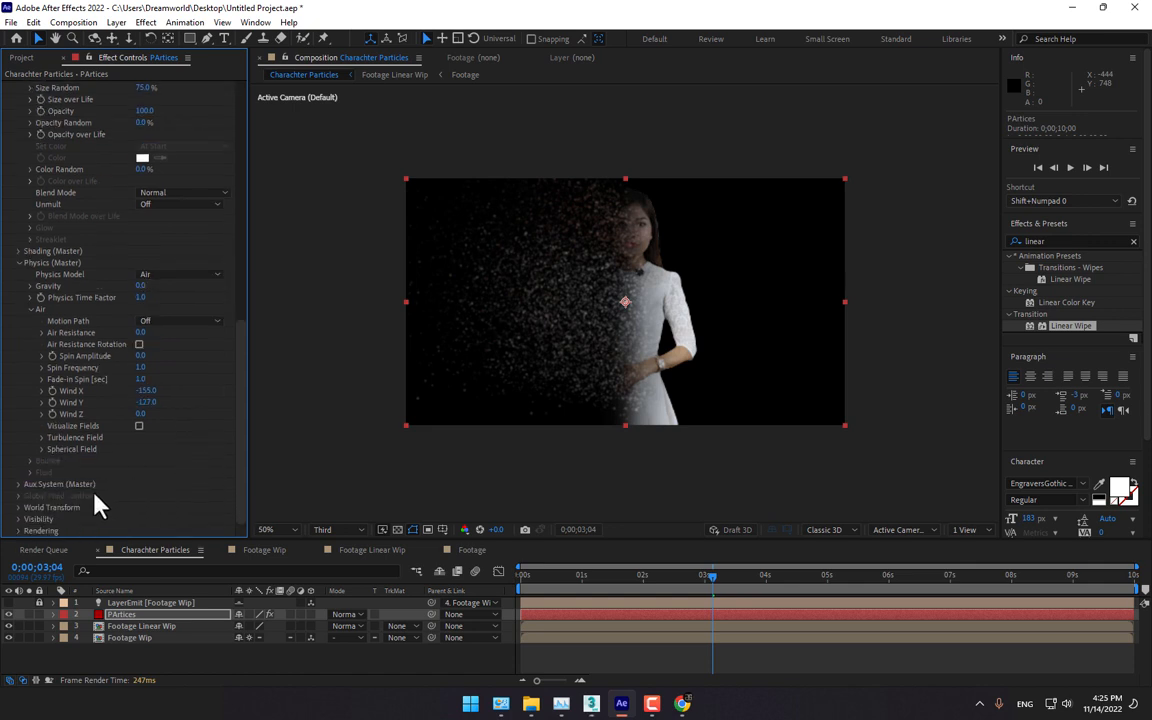
{"action": "left_click", "coordinate": [41, 438]}
{"action": "scroll", "coordinate": [41, 447], "scroll_direction": "down", "scroll_amount": 2}
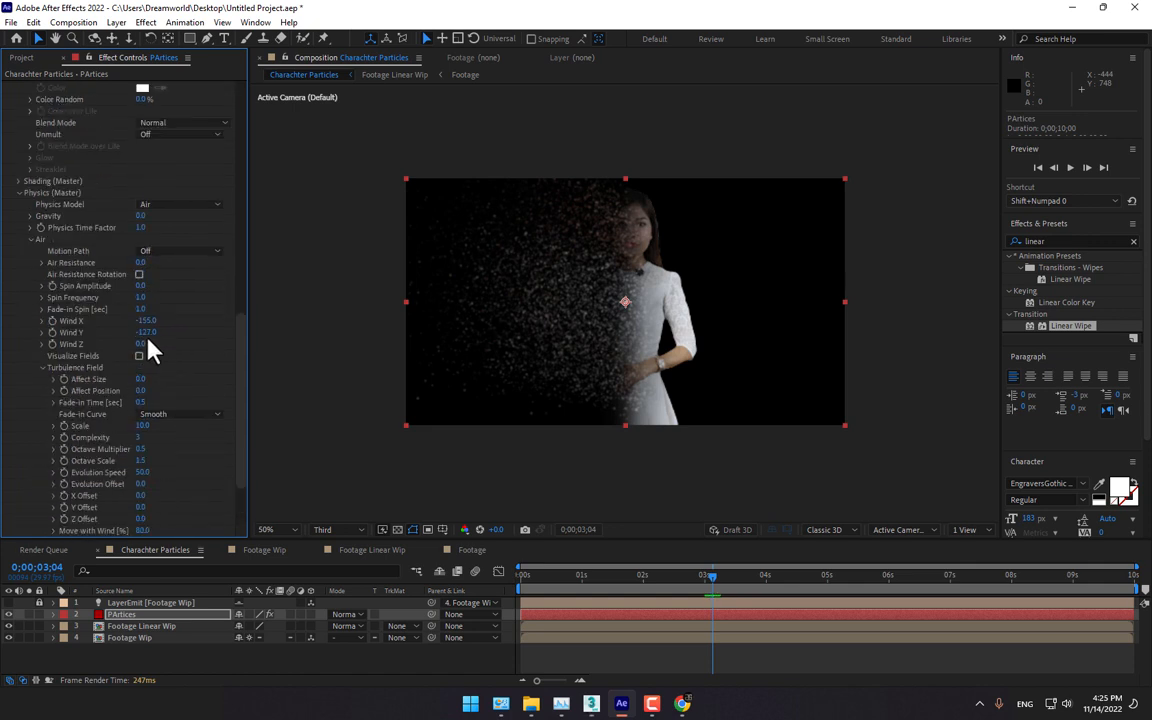
{"action": "left_click_drag", "start_coordinate": [141, 396], "coordinate": [185, 390]}
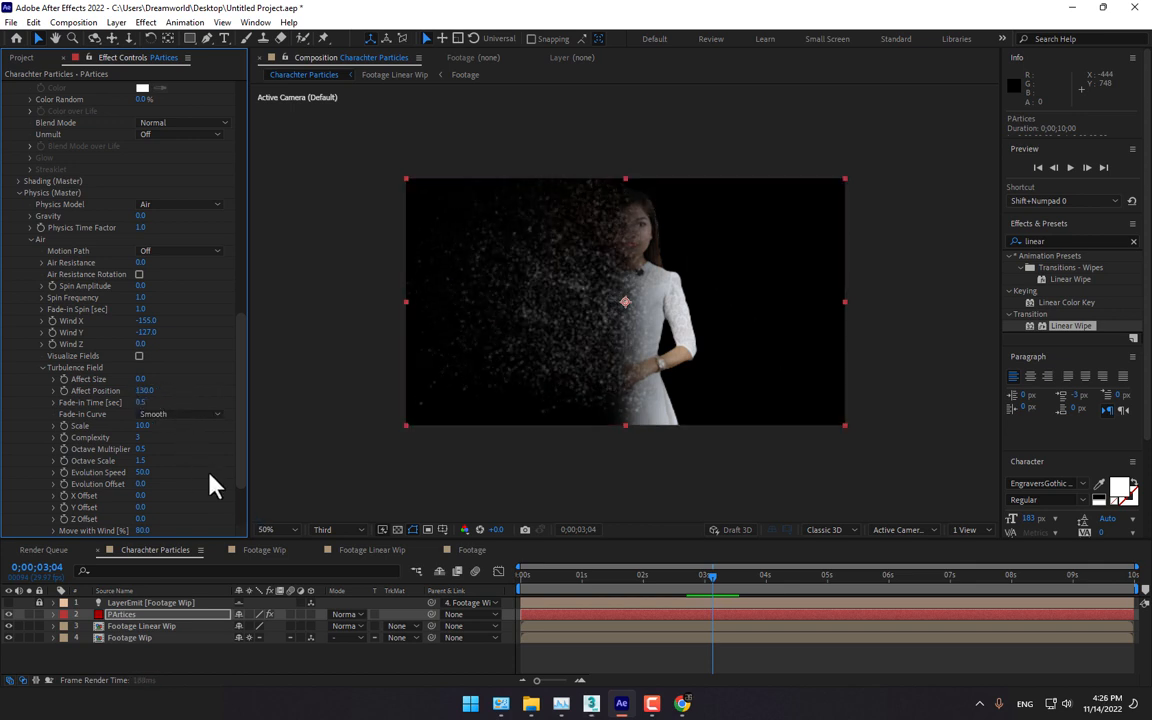
Step: Turn on Motion Blur in the Particular rendering settings and set its Shutter Angle to 419
{"action": "scroll", "coordinate": [237, 473], "scroll_direction": "down", "scroll_amount": 3}
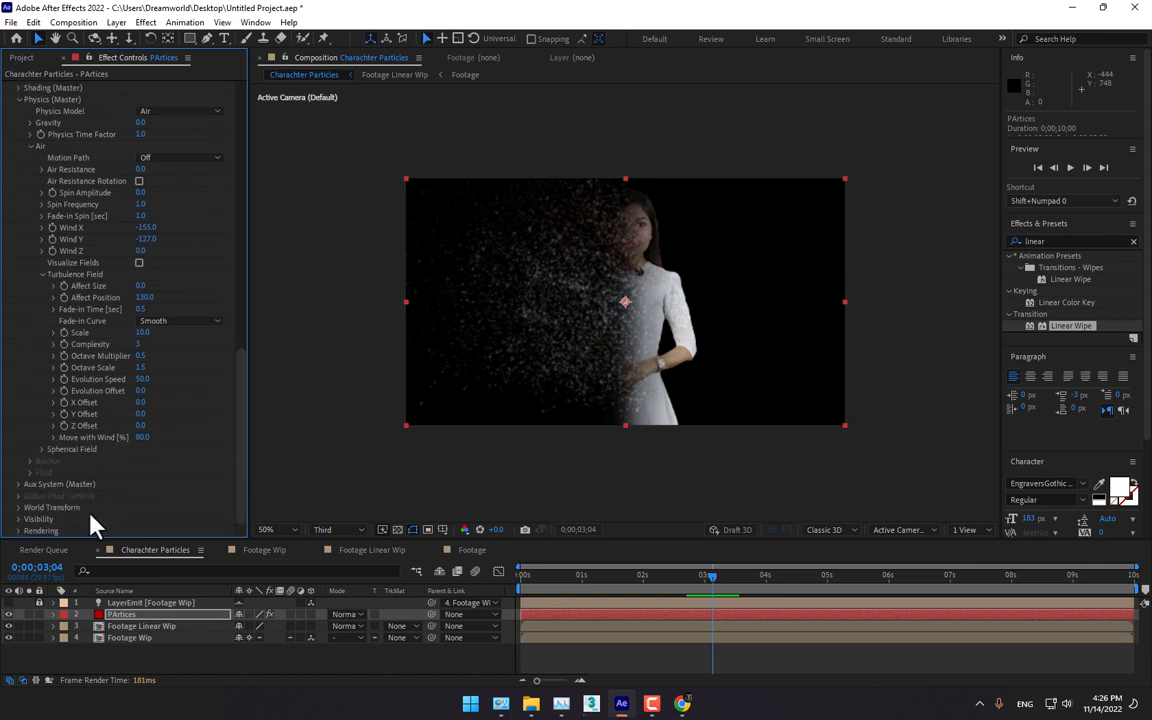
{"action": "left_click", "coordinate": [18, 530]}
{"action": "scroll", "coordinate": [20, 532], "scroll_direction": "down", "scroll_amount": 3}
{"action": "scroll", "coordinate": [31, 534], "scroll_direction": "down", "scroll_amount": 3}
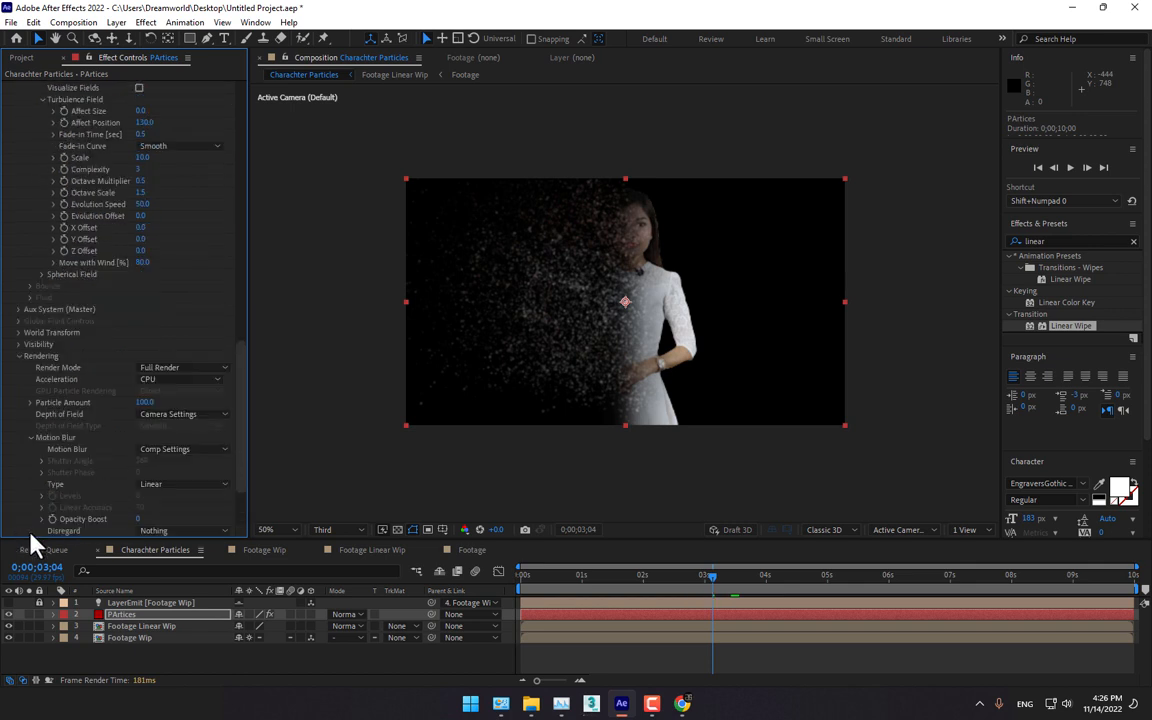
{"action": "left_click", "coordinate": [178, 452]}
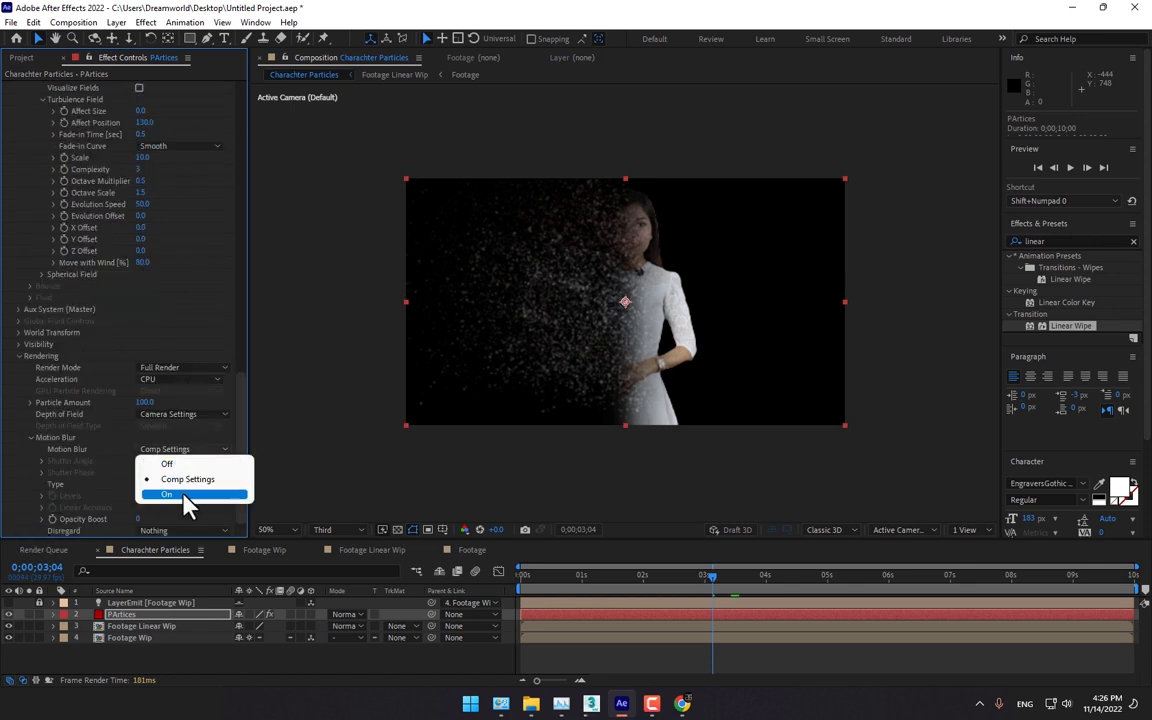
{"action": "left_click", "coordinate": [185, 497]}
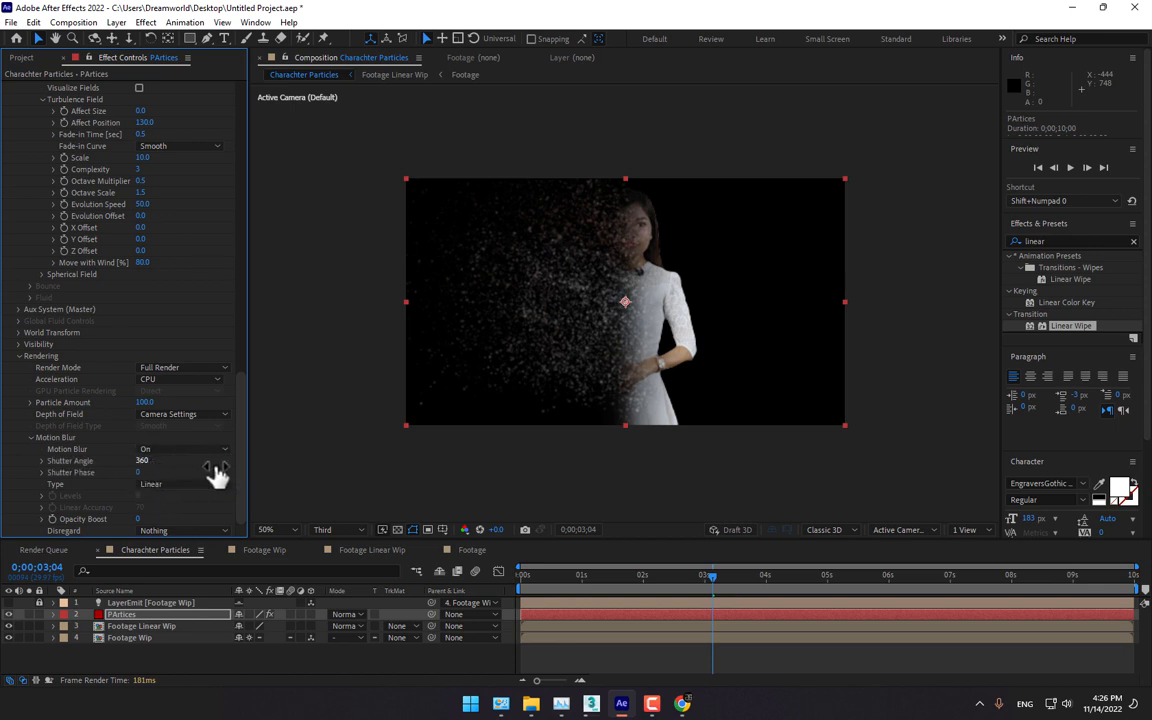
{"action": "left_click", "coordinate": [143, 461]}
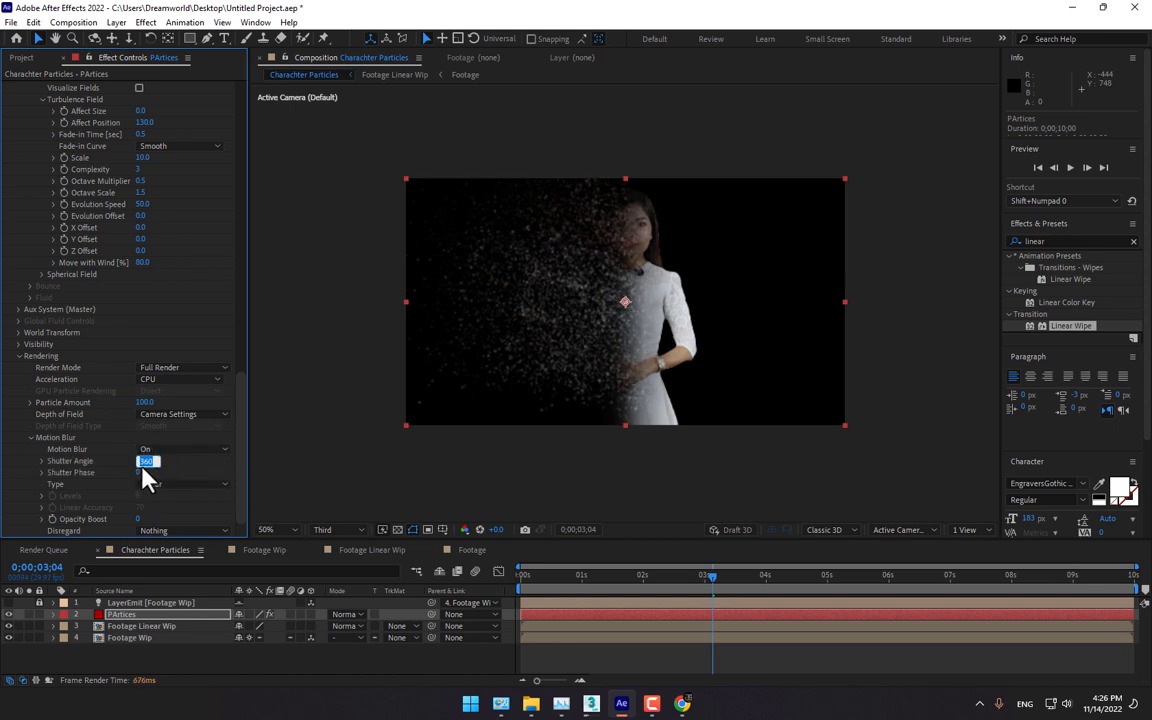
{"action": "left_click", "coordinate": [142, 467]}
{"action": "left_click_drag", "start_coordinate": [143, 462], "coordinate": [237, 537]}
Step: Add a new 1280 × 720 px solid to the composition with the muted brown colour 826851
{"action": "right_click", "coordinate": [339, 621]}
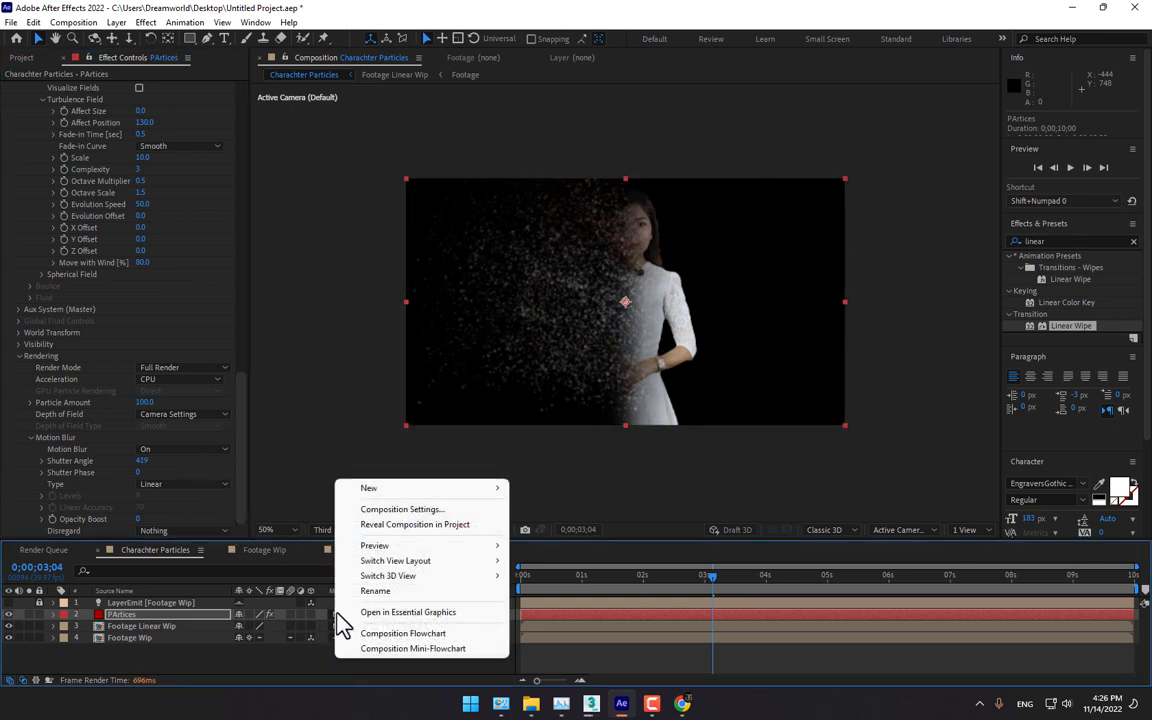
{"action": "mouse_move", "coordinate": [384, 490]}
{"action": "left_click", "coordinate": [550, 521]}
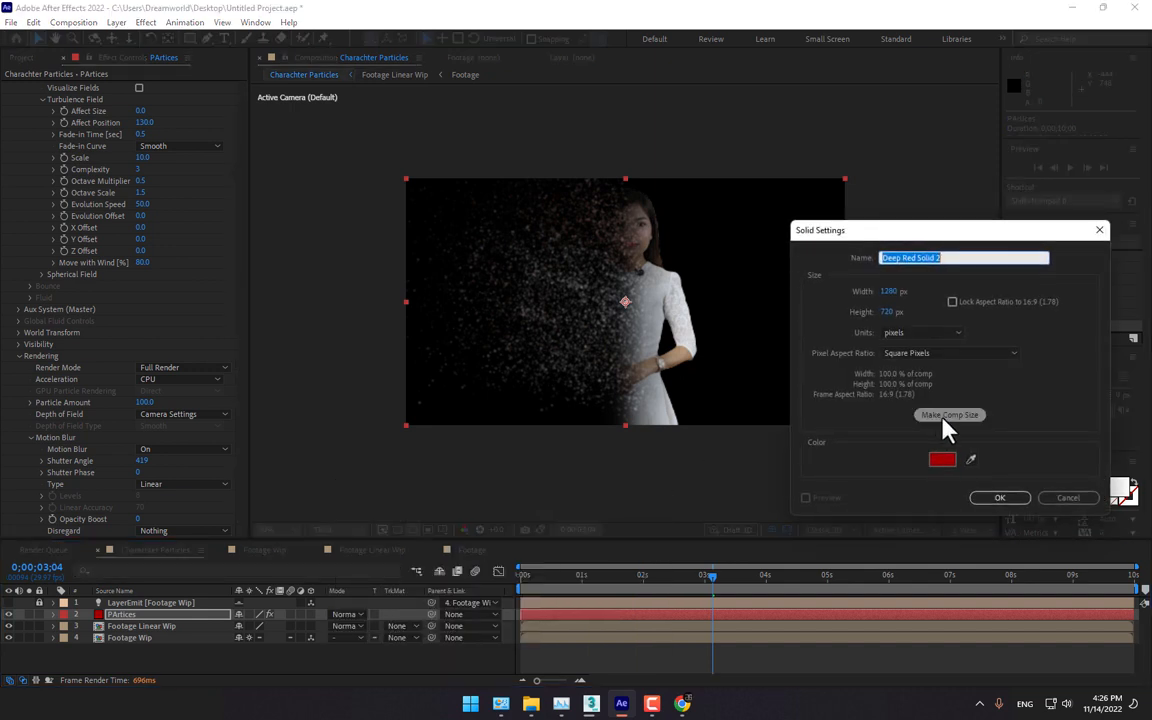
{"action": "left_click", "coordinate": [944, 462]}
{"action": "left_click", "coordinate": [815, 547]}
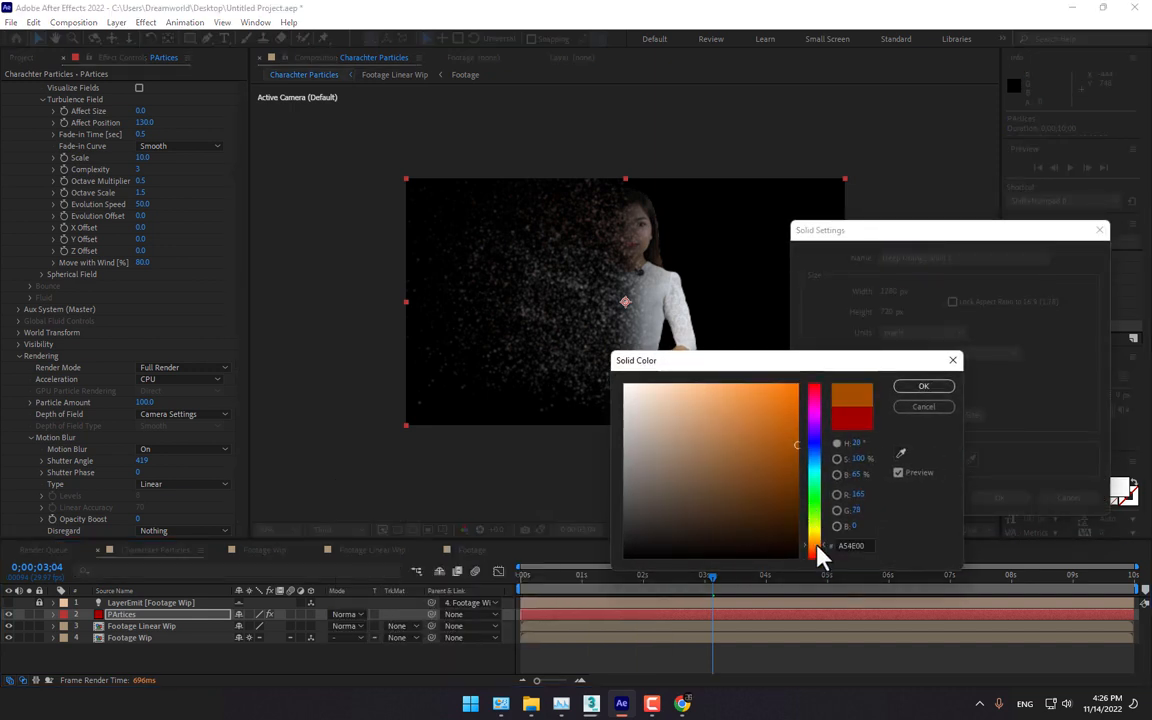
{"action": "mouse_move", "coordinate": [797, 442]}
{"action": "left_mouse_down"}
{"action": "mouse_move", "coordinate": [694, 478]}
{"action": "mouse_move", "coordinate": [708, 470]}
{"action": "mouse_move", "coordinate": [689, 466]}
{"action": "left_mouse_up"}
{"action": "left_click", "coordinate": [924, 387]}
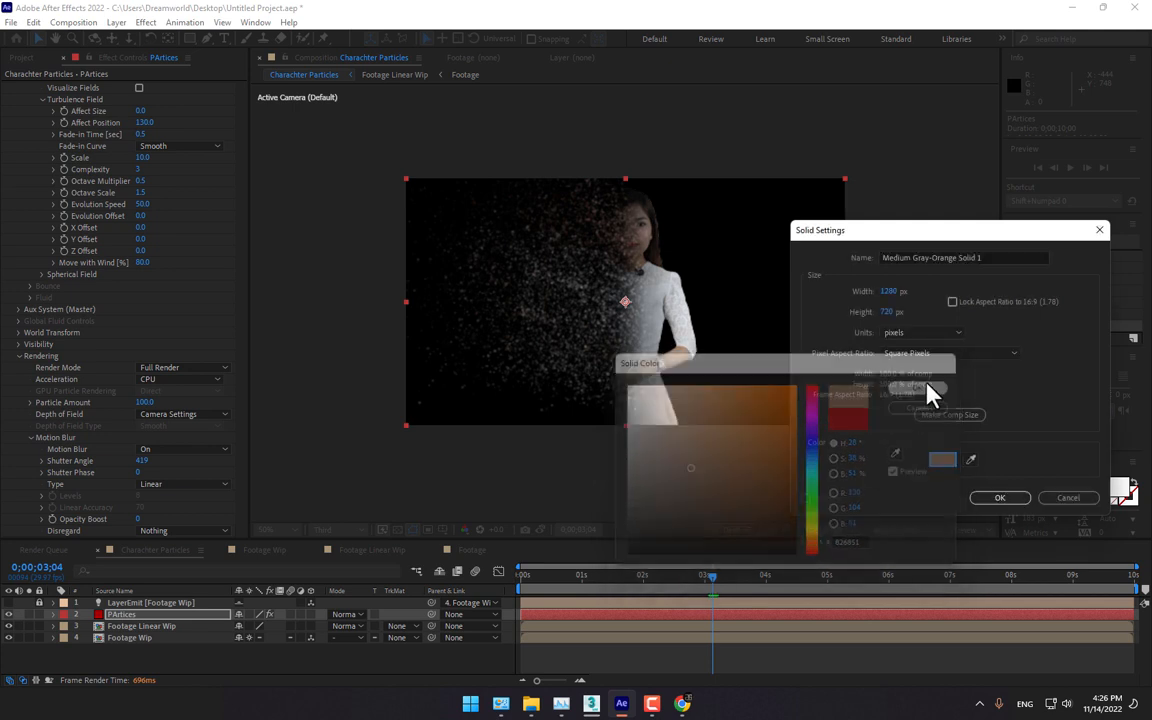
Step: Name the new solid BG and place it beneath all other layers
{"action": "left_click", "coordinate": [1005, 257]}
{"action": "type", "text": "BG"}
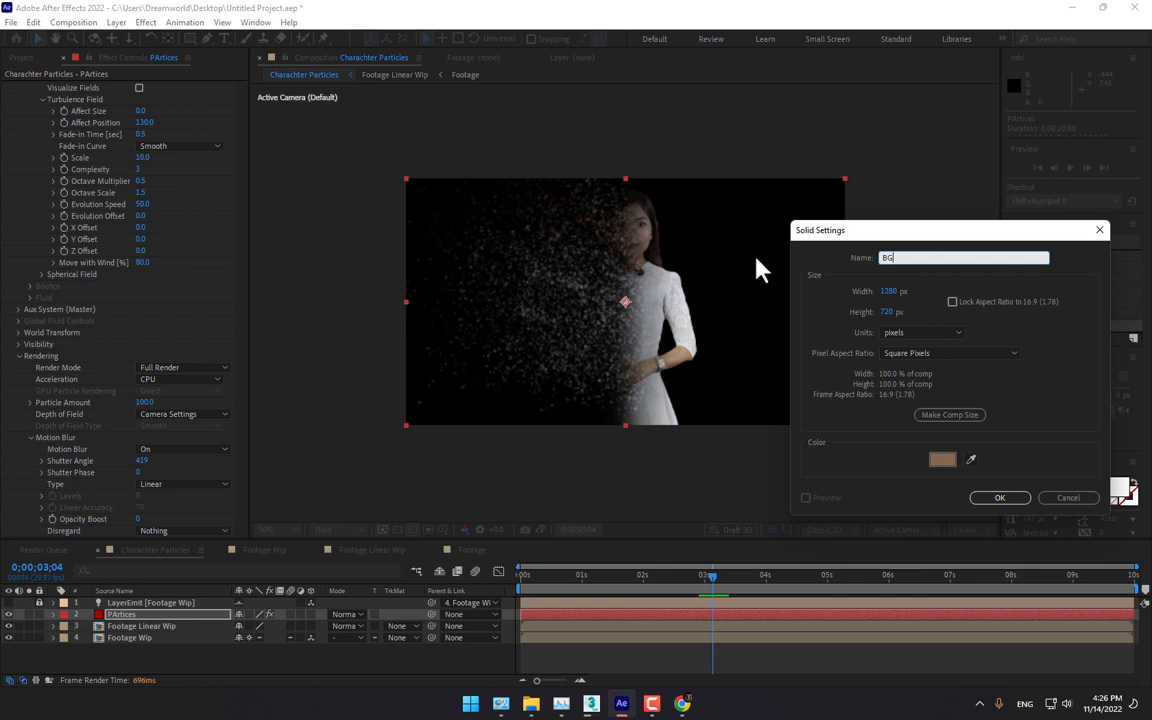
{"action": "left_click", "coordinate": [1002, 499]}
{"action": "left_click_drag", "start_coordinate": [181, 614], "coordinate": [185, 661]}
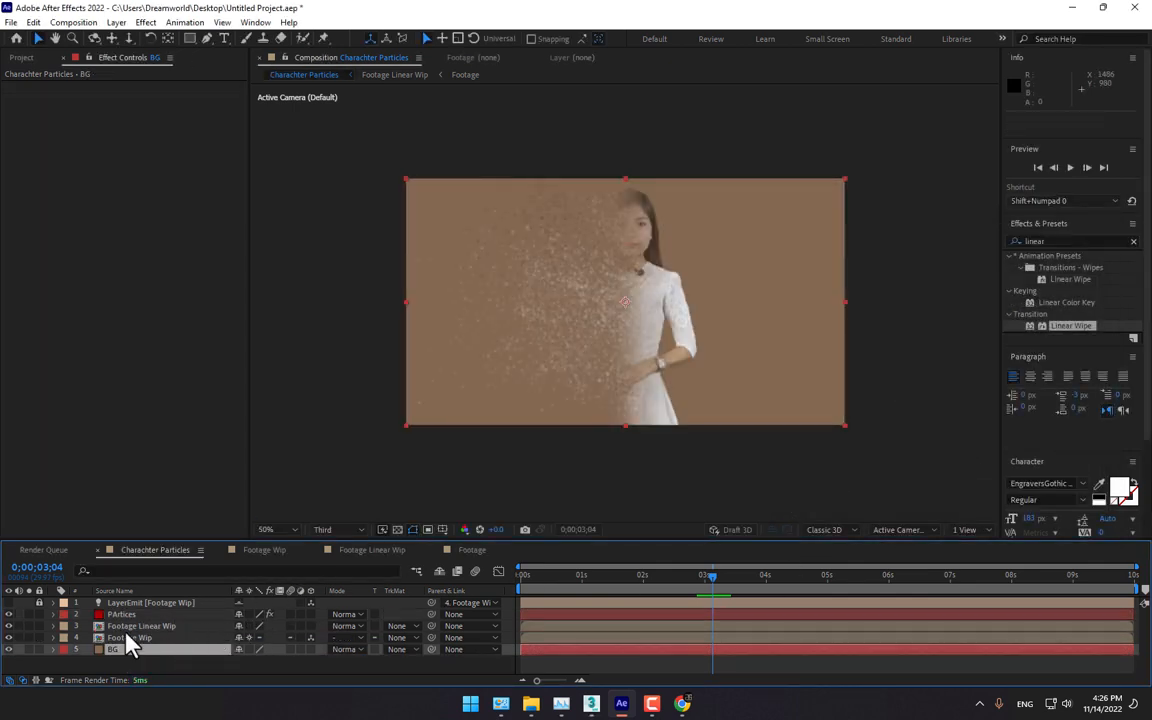
Step: Reopen the BG solid's settings and try a dark grey sampled from the screen as its colour
{"action": "key", "text": "ctrl+shift+y"}
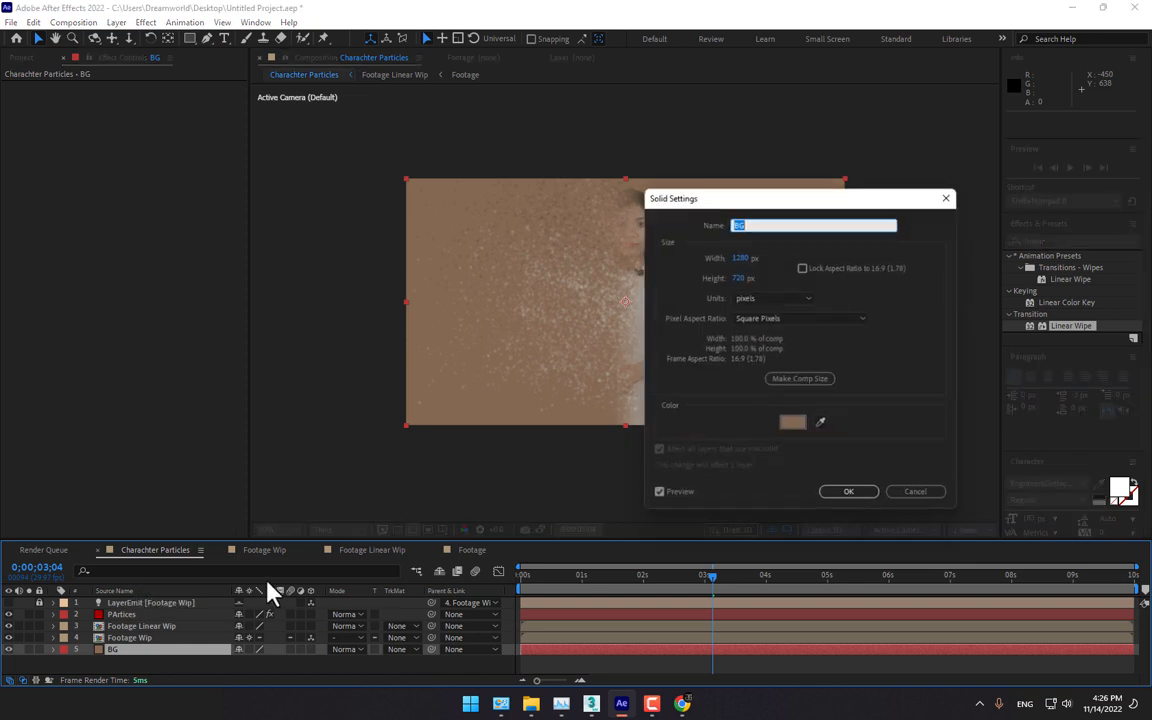
{"action": "left_click_drag", "start_coordinate": [810, 190], "coordinate": [1086, 232]}
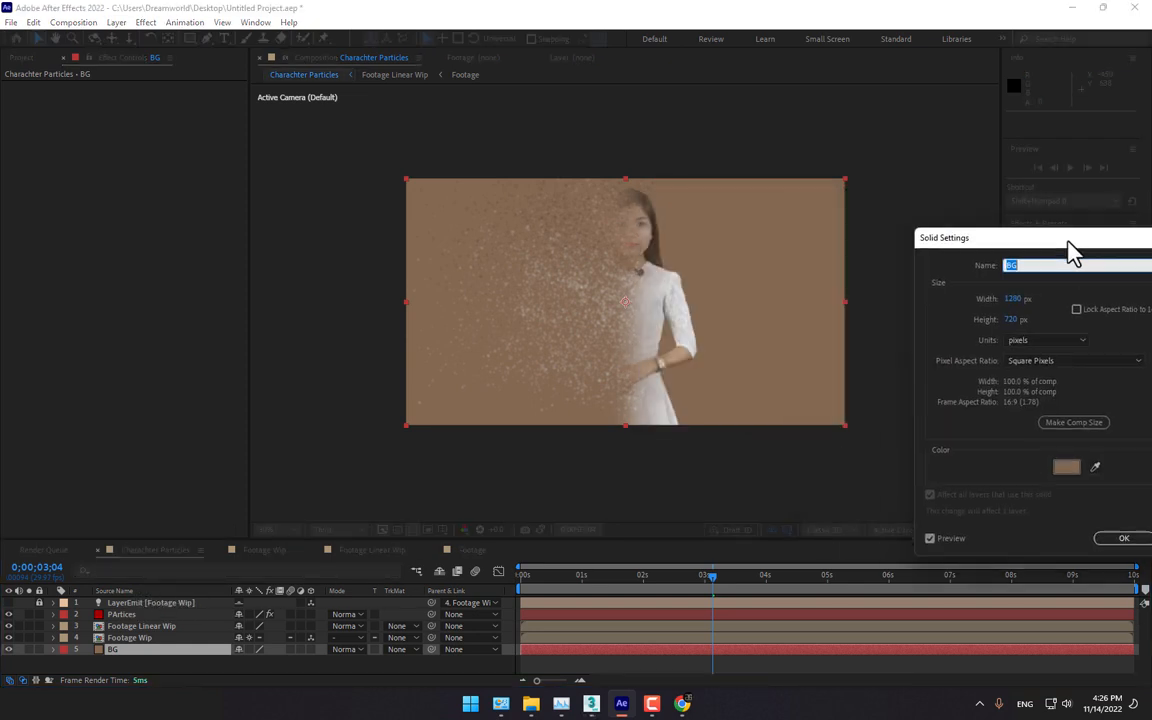
{"action": "left_click", "coordinate": [1097, 467]}
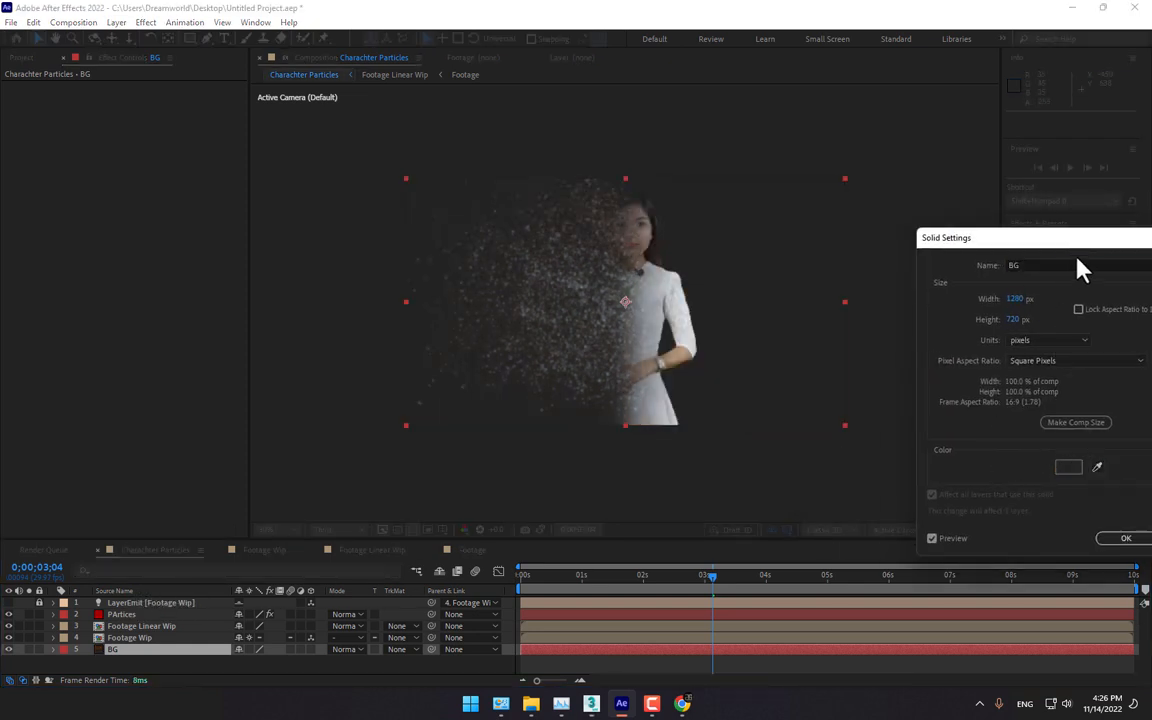
{"action": "left_click_drag", "start_coordinate": [1070, 240], "coordinate": [856, 219]}
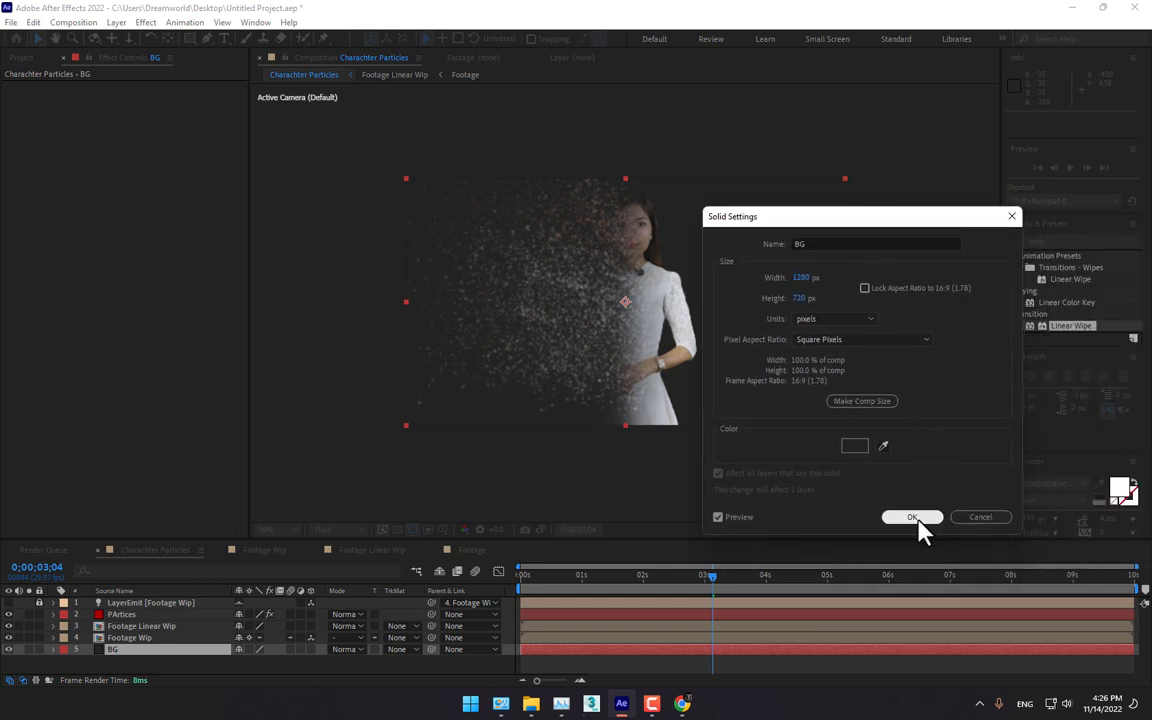
{"action": "left_click", "coordinate": [857, 447]}
{"action": "left_click_drag", "start_coordinate": [753, 530], "coordinate": [753, 578]}
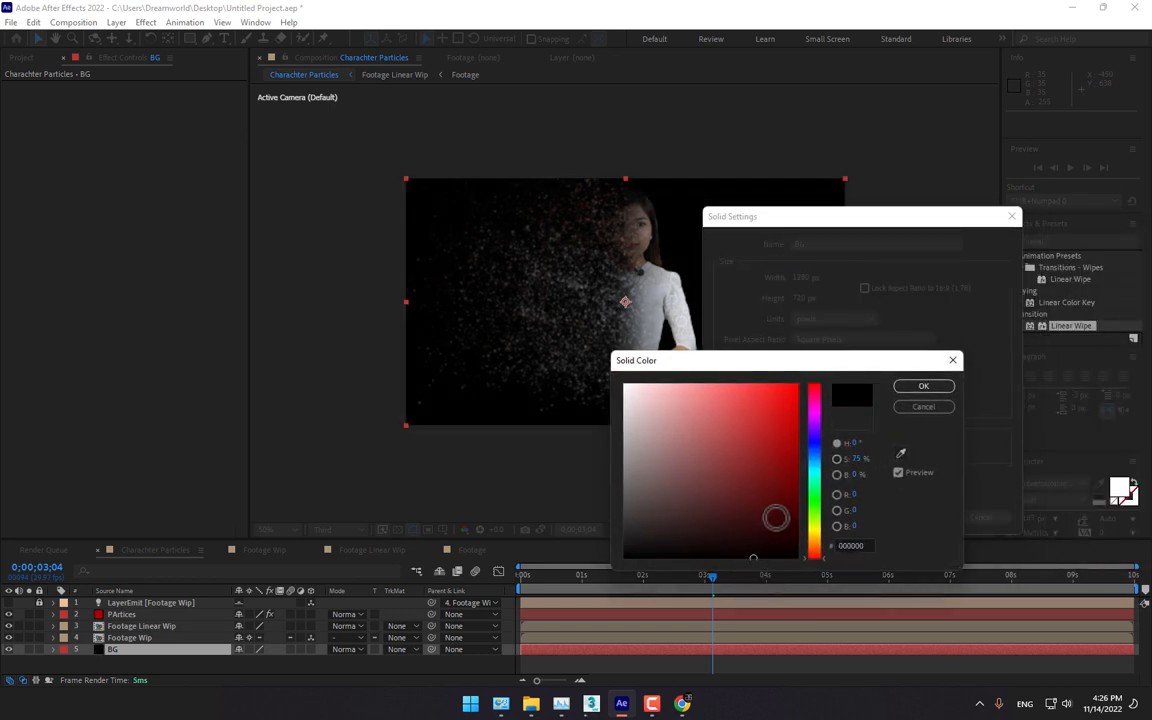
{"action": "left_click", "coordinate": [816, 550]}
{"action": "mouse_move", "coordinate": [756, 478]}
{"action": "left_mouse_down"}
{"action": "mouse_move", "coordinate": [767, 471]}
{"action": "mouse_move", "coordinate": [702, 463]}
{"action": "mouse_move", "coordinate": [650, 502]}
{"action": "mouse_move", "coordinate": [692, 484]}
{"action": "mouse_move", "coordinate": [676, 527]}
{"action": "mouse_move", "coordinate": [715, 393]}
{"action": "mouse_move", "coordinate": [679, 586]}
{"action": "left_mouse_up"}
{"action": "left_click", "coordinate": [939, 410]}
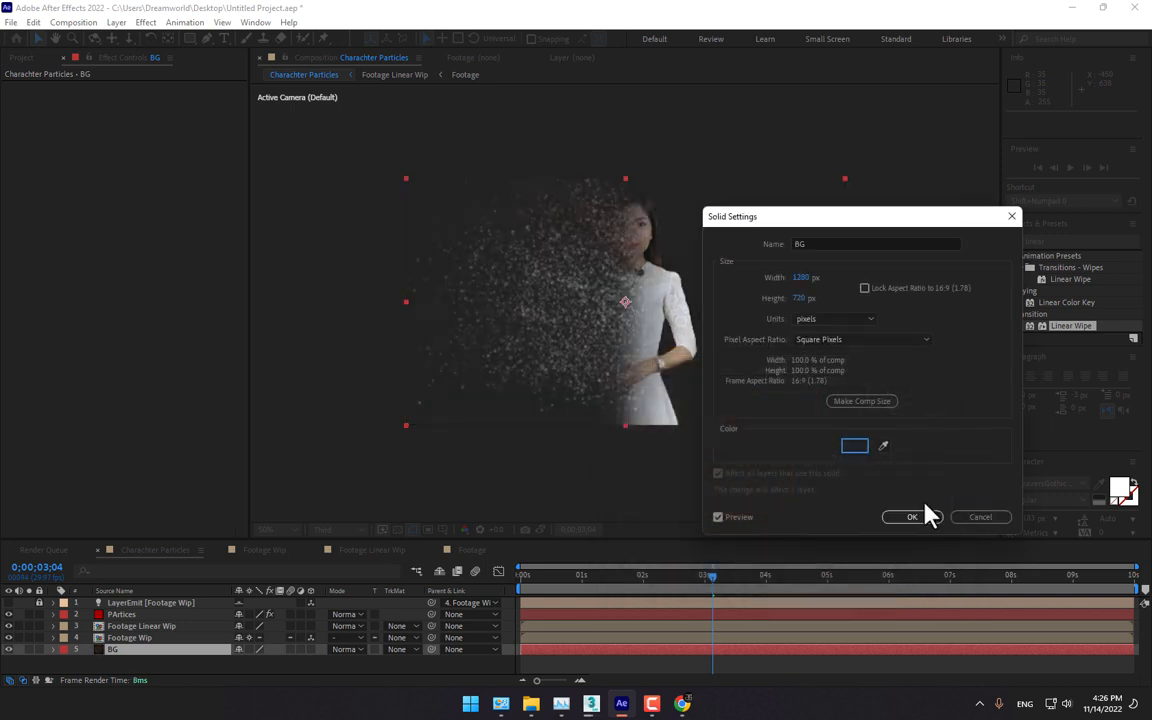
Step: Set the BG solid's colour to black and apply the solid settings
{"action": "left_click", "coordinate": [856, 447]}
{"action": "left_click", "coordinate": [924, 390]}
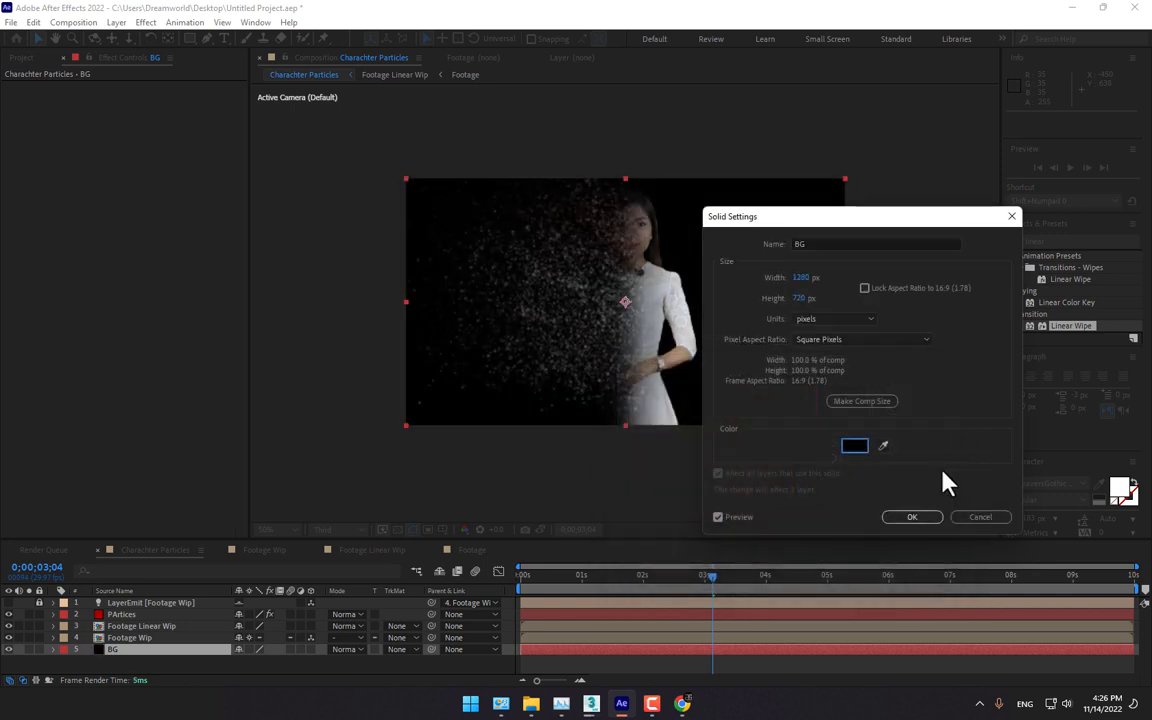
{"action": "left_click", "coordinate": [912, 518]}
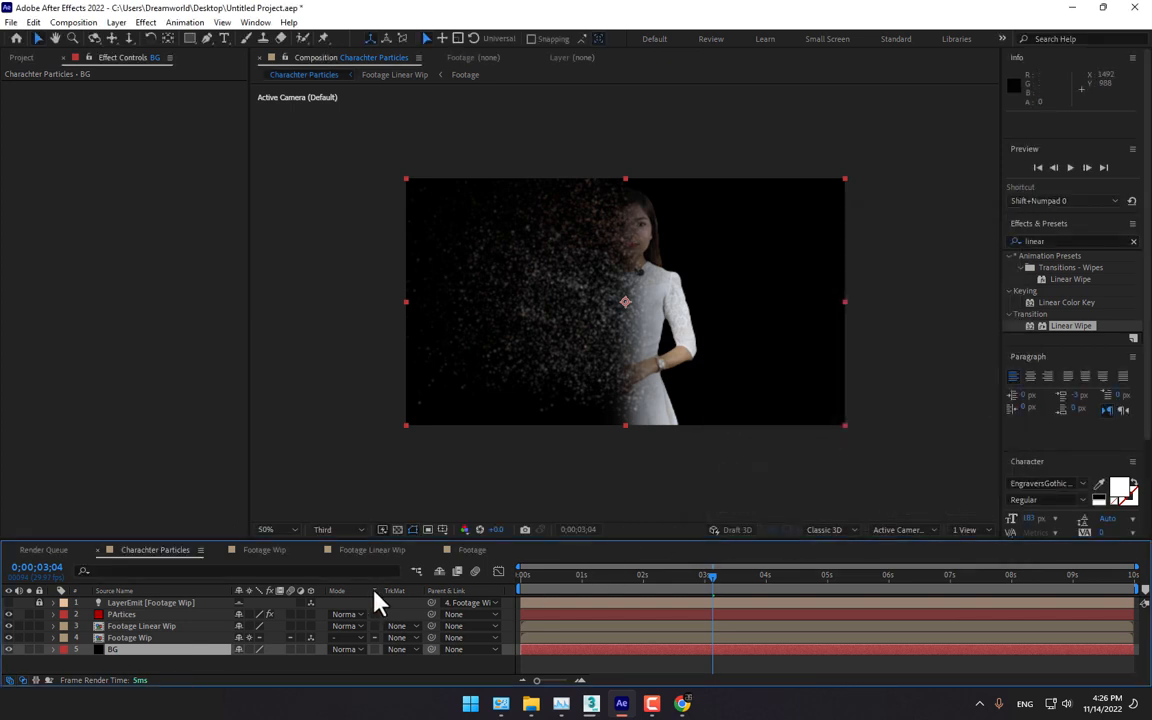
Step: Return to the first frame with the composition fitted to the viewer, and save the project
{"action": "key", "text": "Home"}
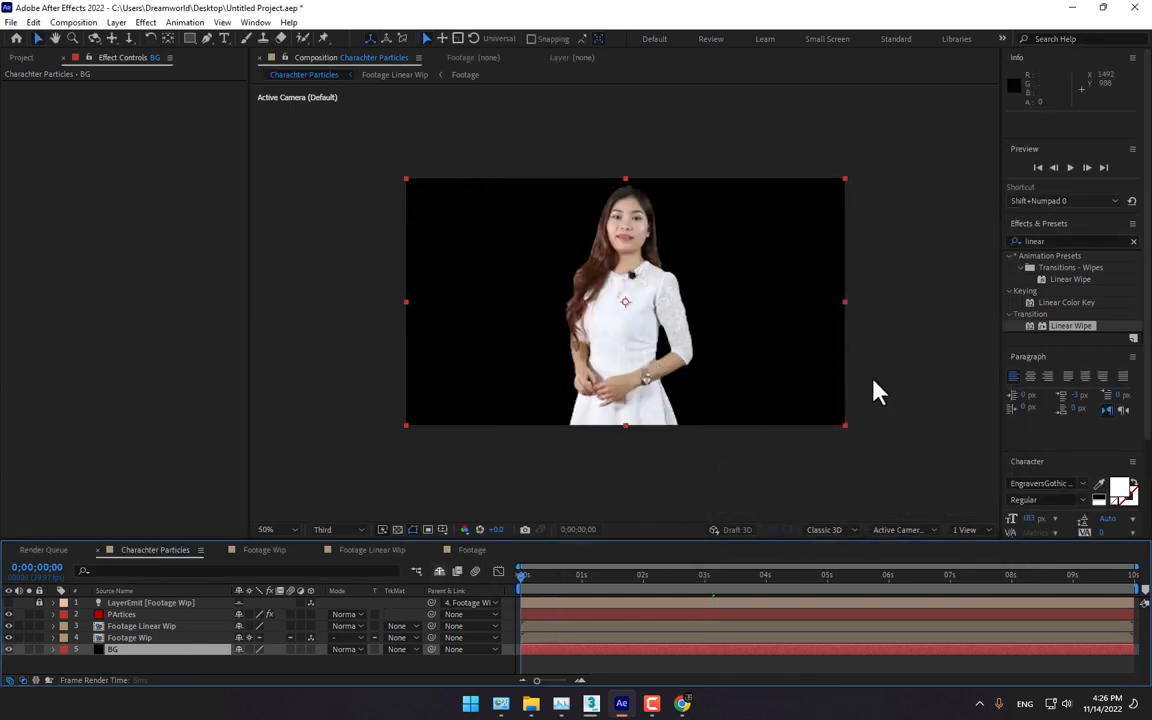
{"action": "left_click", "coordinate": [276, 529]}
{"action": "left_click", "coordinate": [300, 302]}
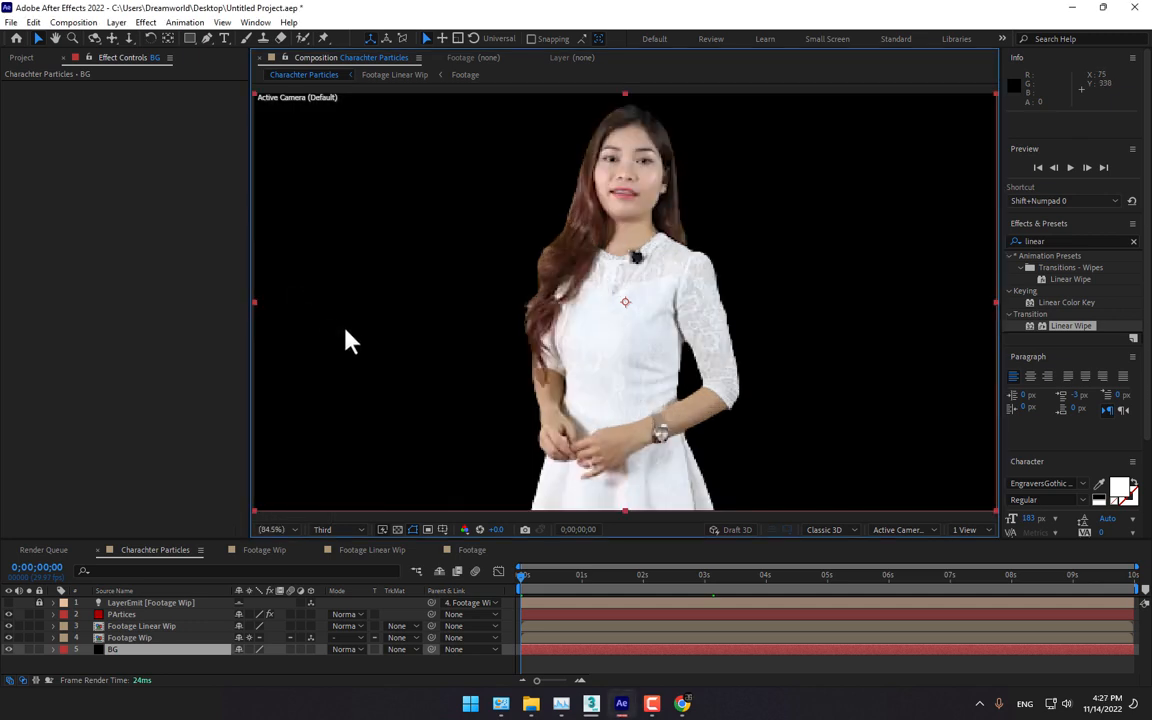
{"action": "key", "text": "ctrl+s"}
Step: Set the composition preview to Full resolution and play back the particle dissolve from the first frame
{"action": "left_click", "coordinate": [320, 529]}
{"action": "left_click", "coordinate": [339, 545]}
{"action": "left_click", "coordinate": [1071, 167]}
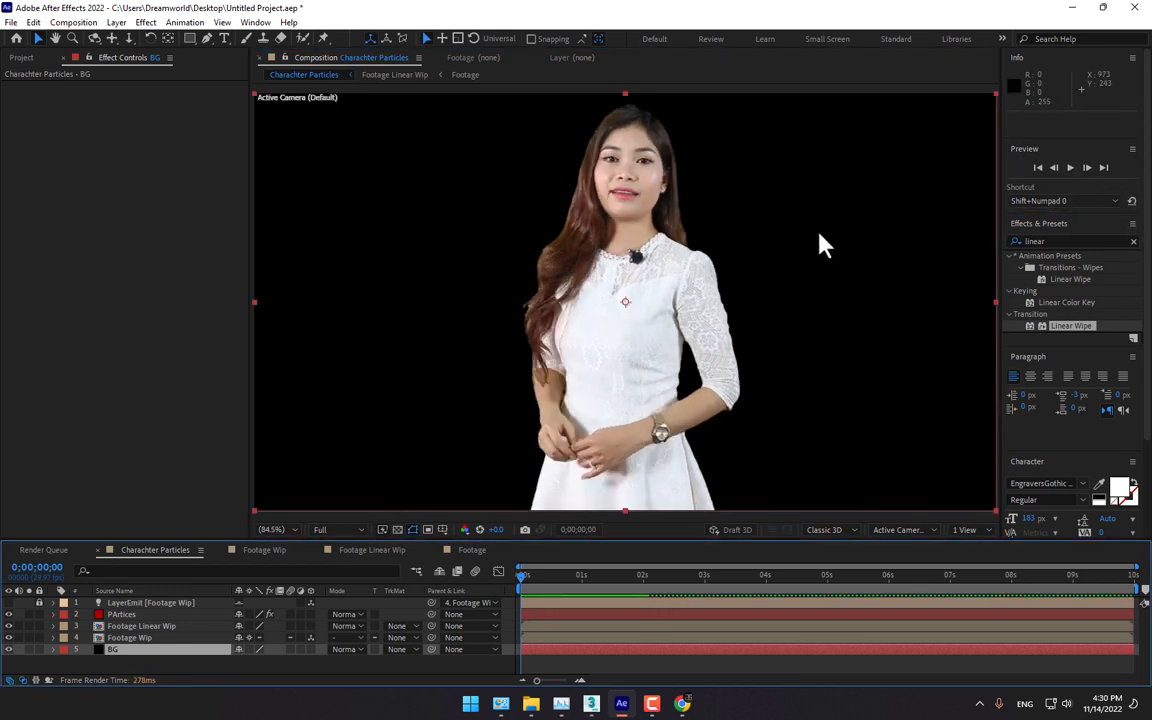
{"action": "left_click", "coordinate": [1071, 168]}
{"action": "left_click", "coordinate": [1071, 168]}
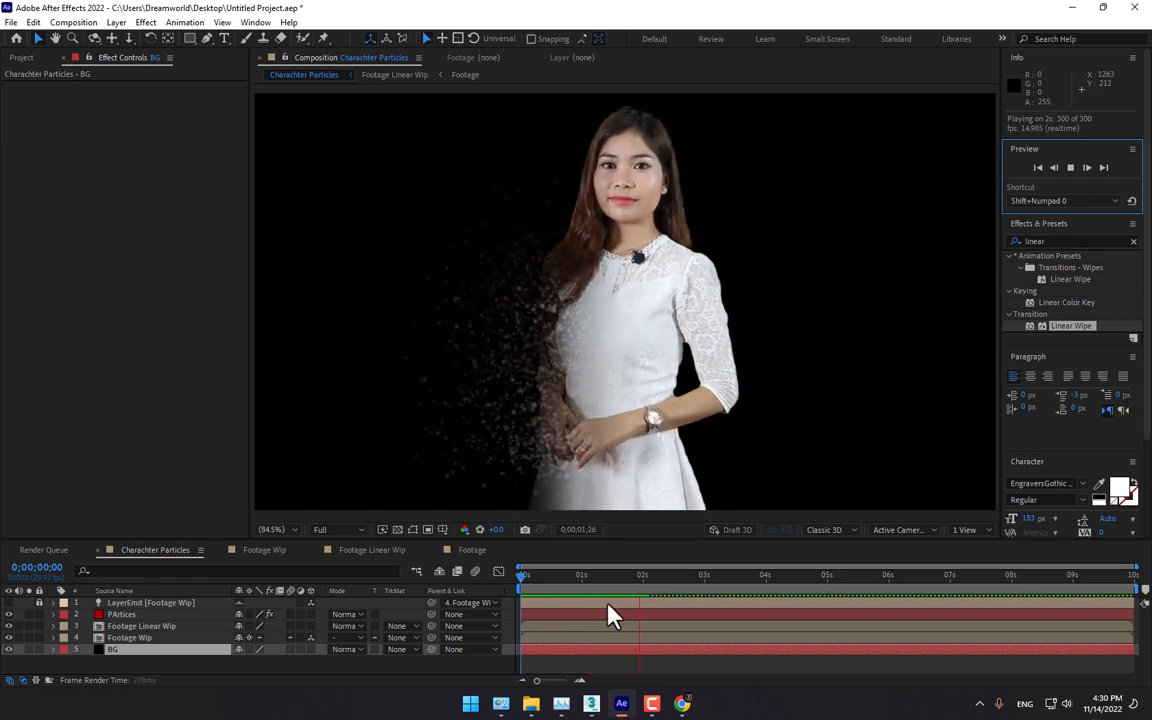
{"action": "left_click", "coordinate": [292, 530]}
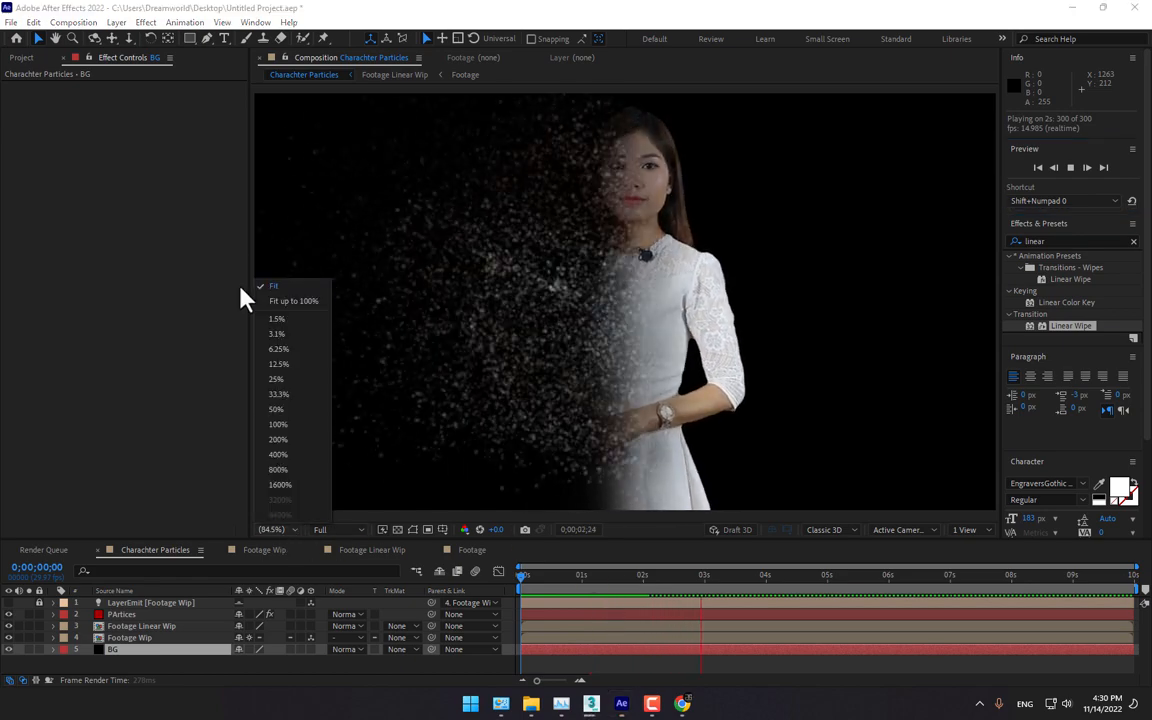
{"action": "left_click", "coordinate": [268, 298]}
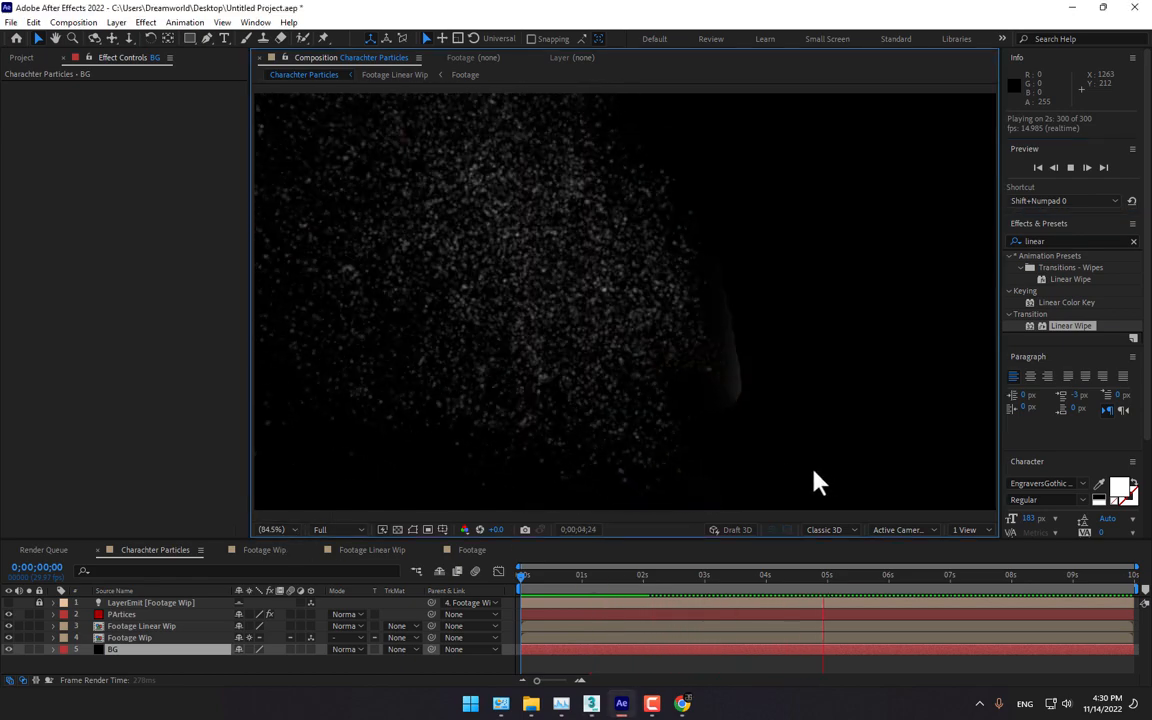